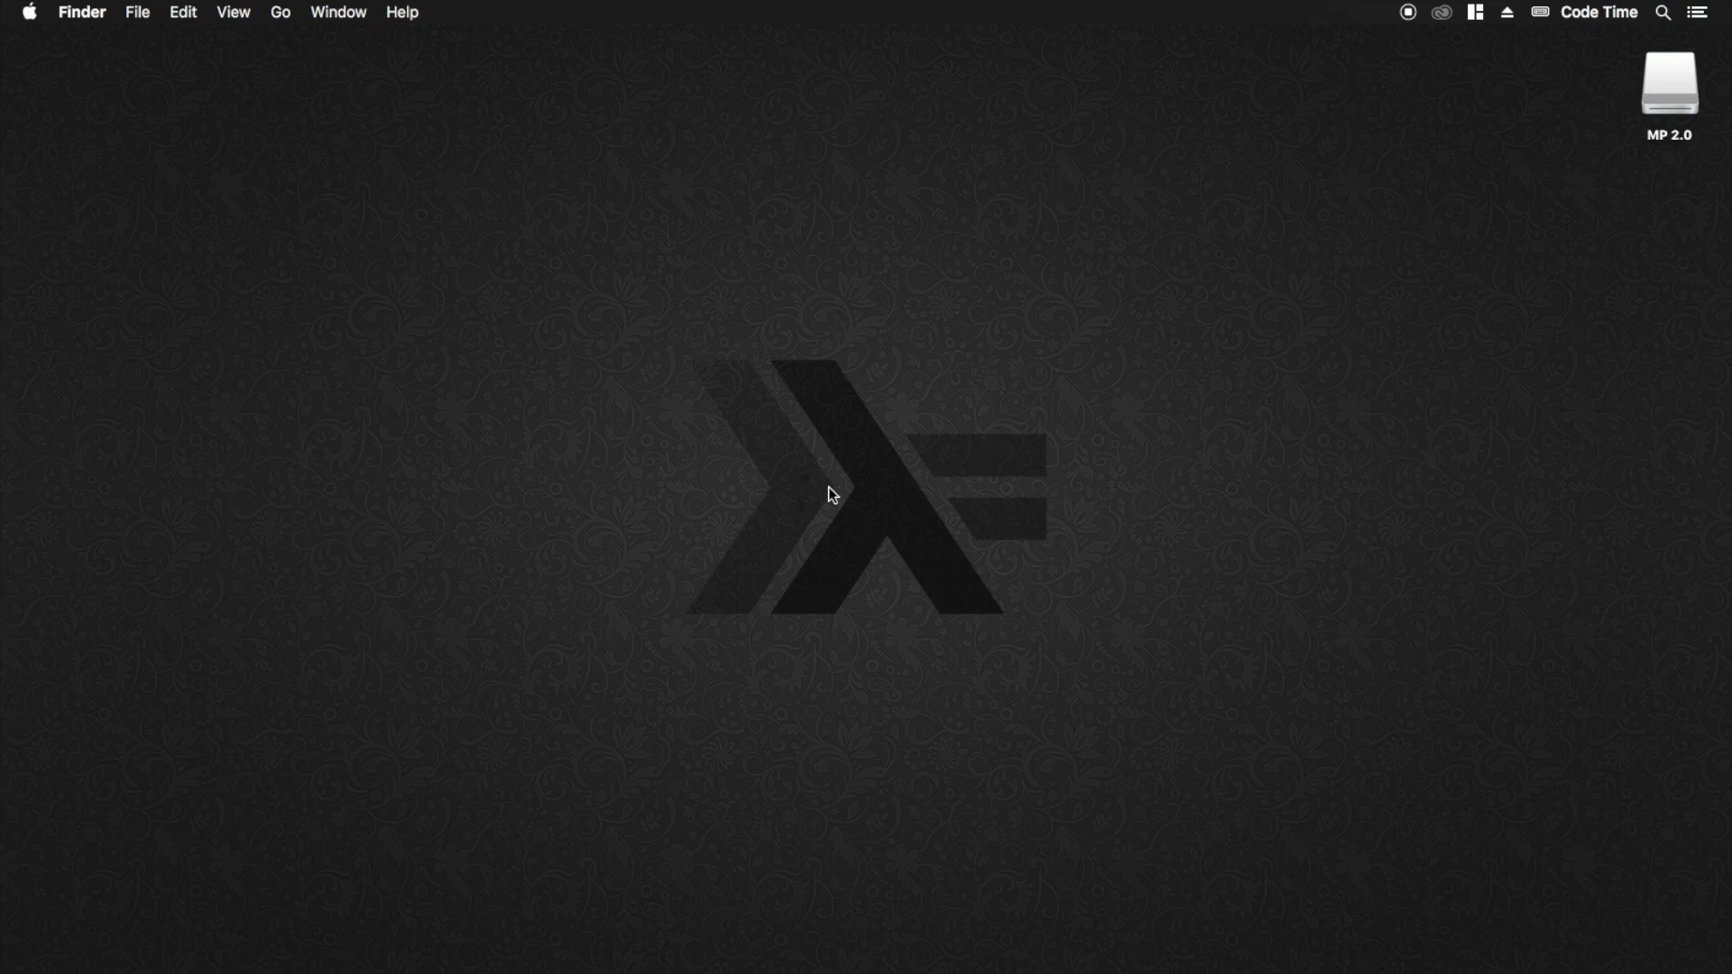
- Switch to the browser and open the Ubuntu Desktop download page from the Get Ubuntu overview
key(ctrl+Right)
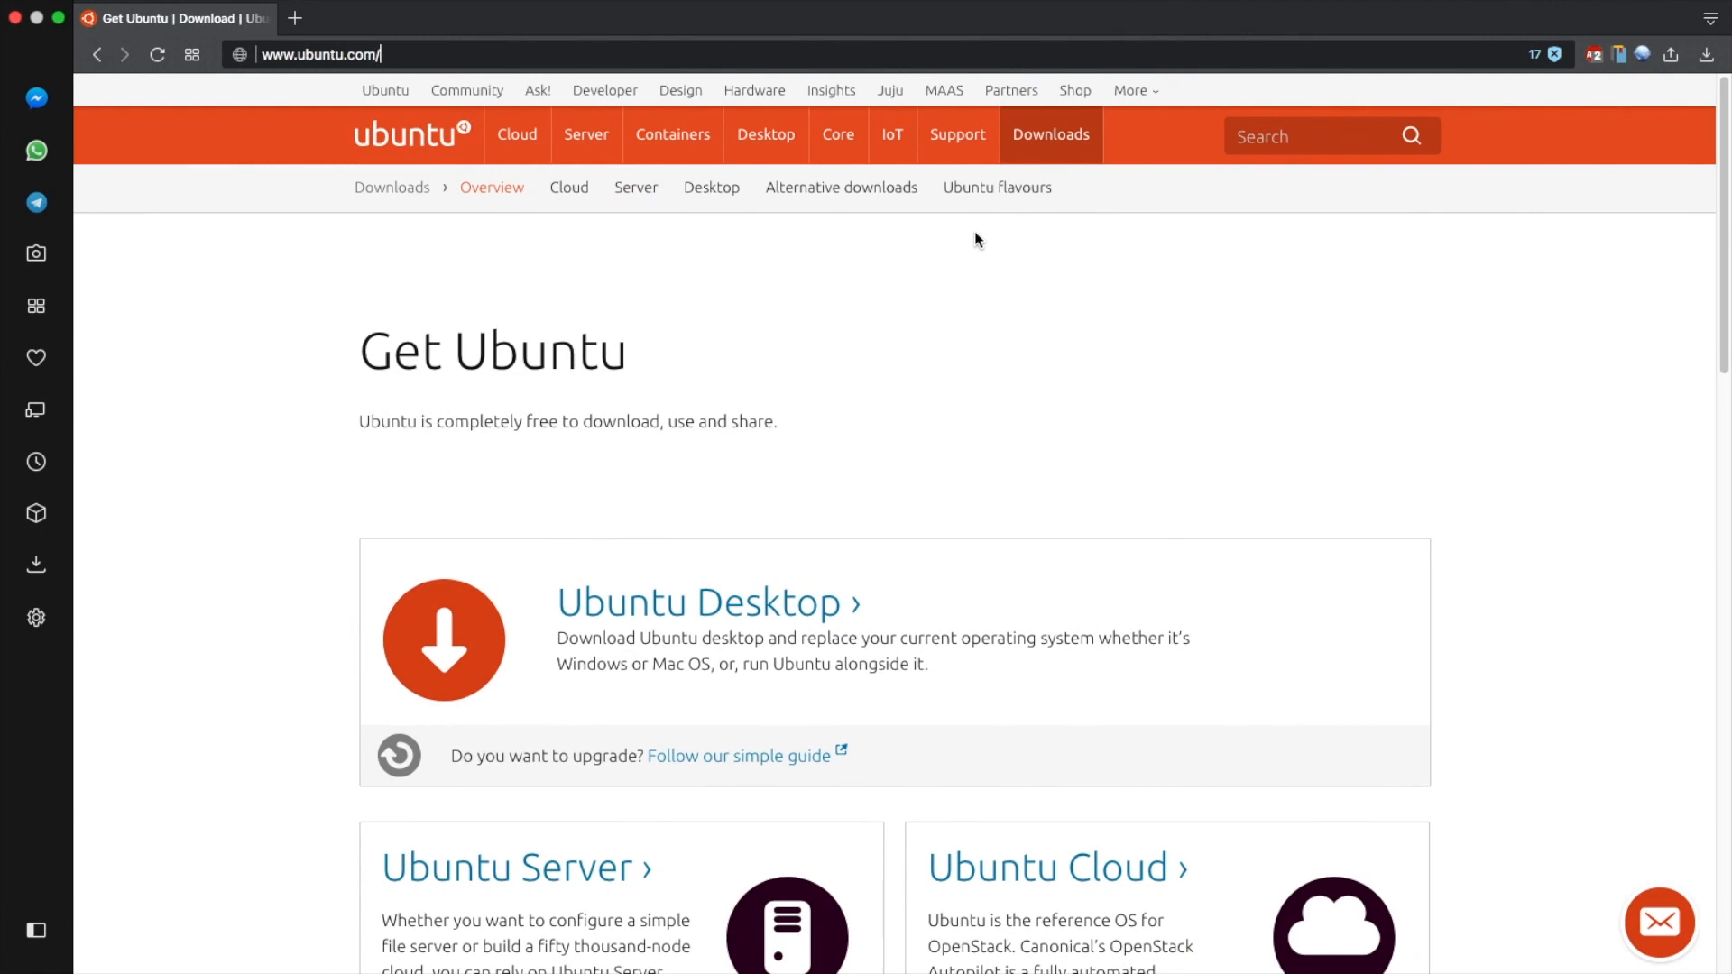
scroll(967, 244, down, 5)
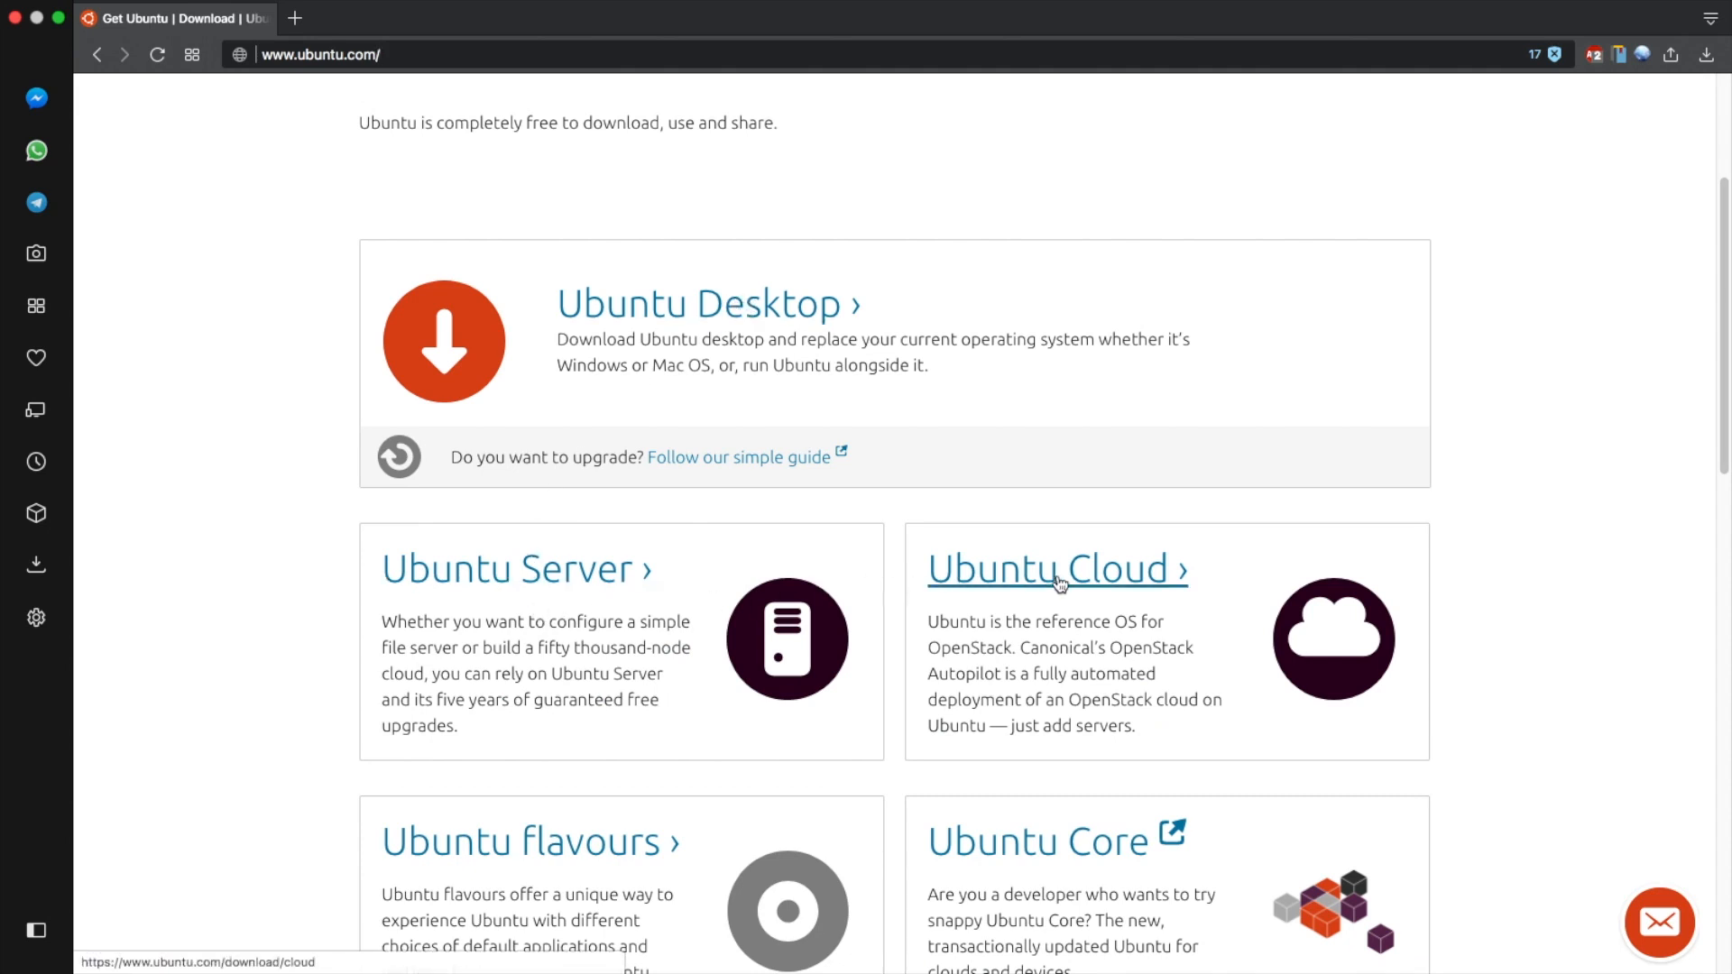
scroll(1060, 631, down, 2)
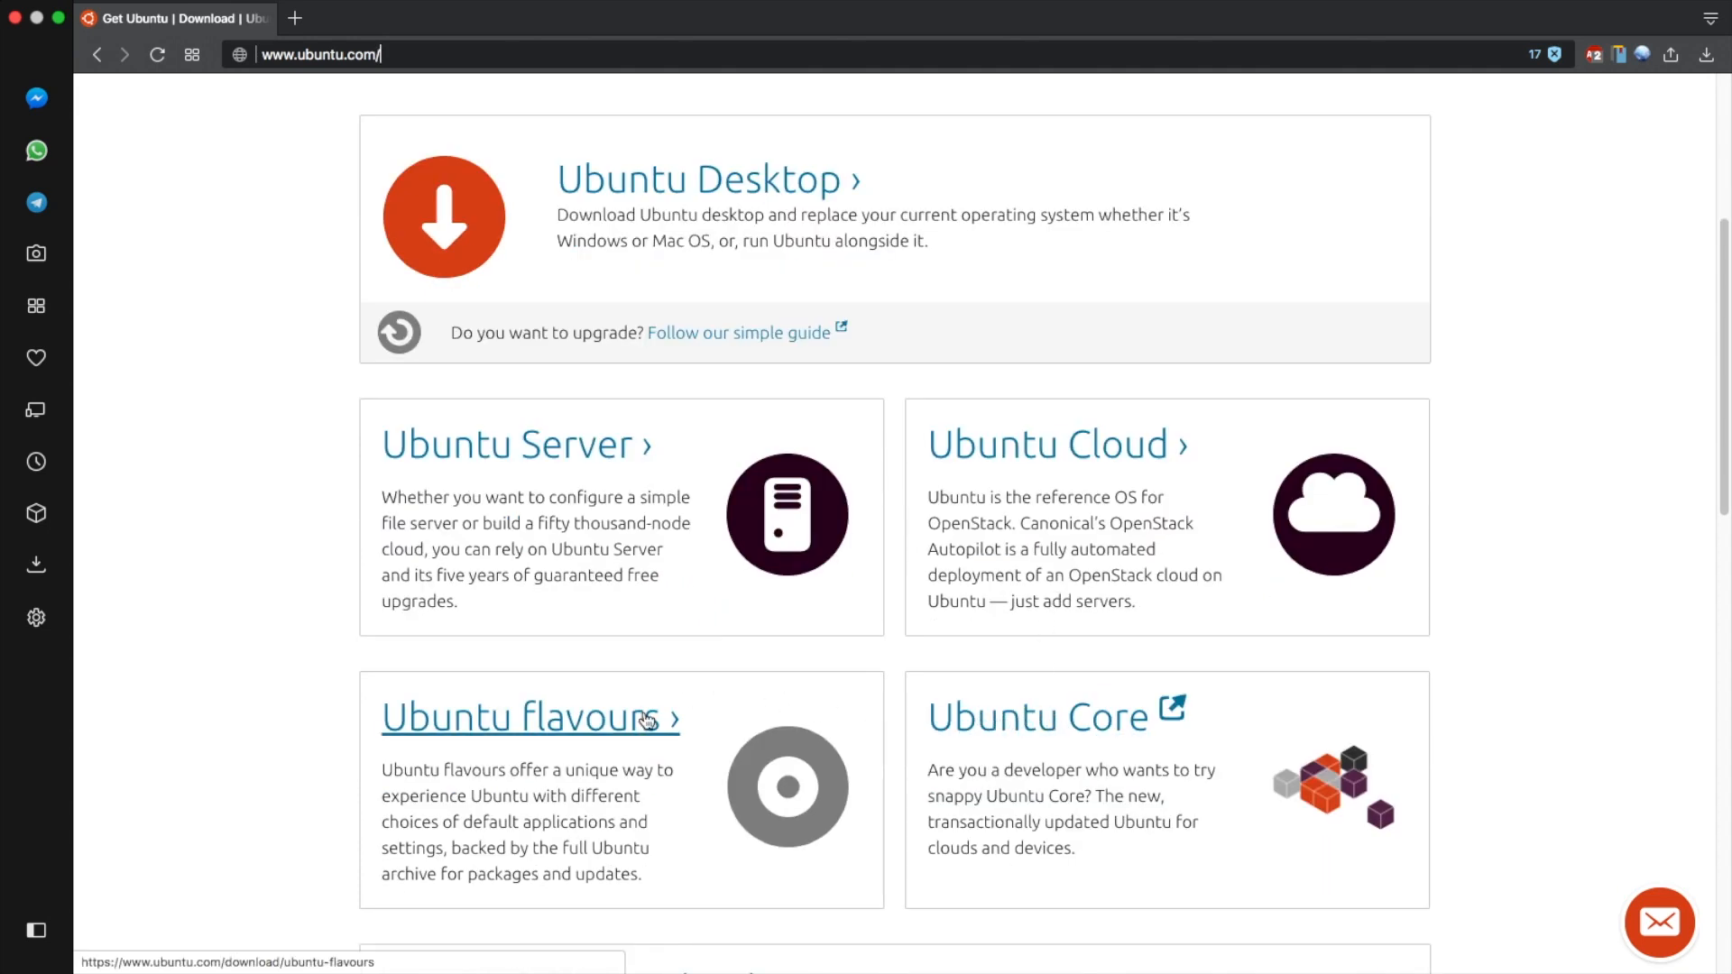
scroll(700, 609, up, 3)
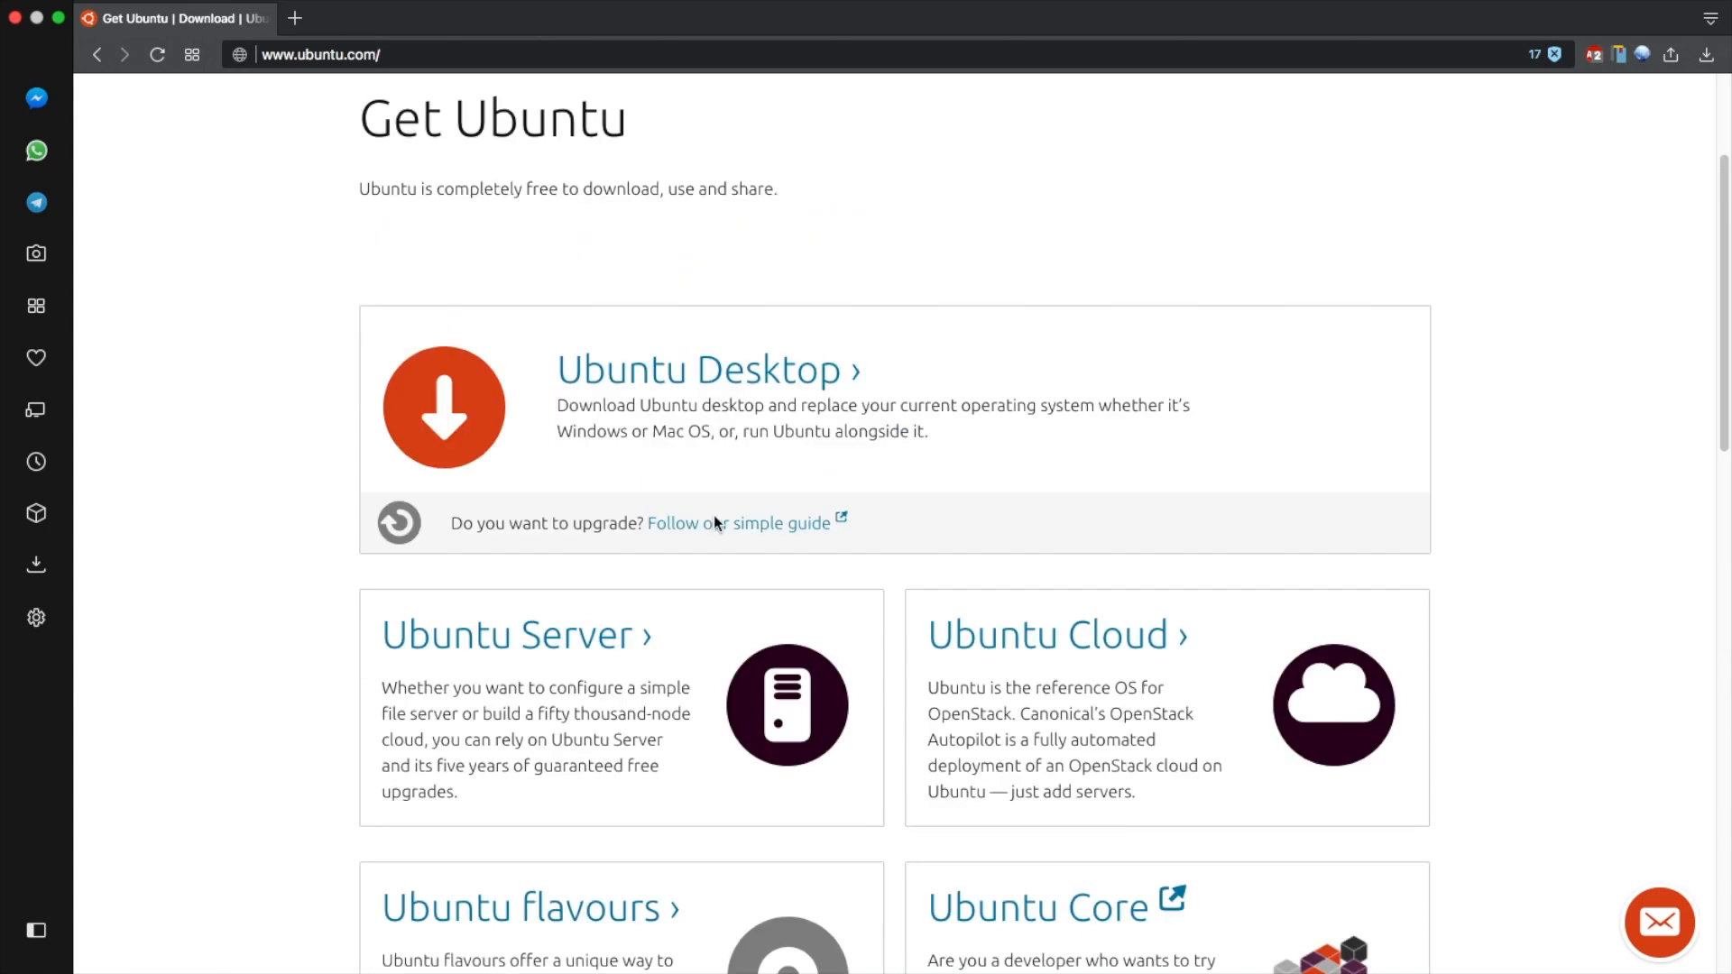
click(741, 392)
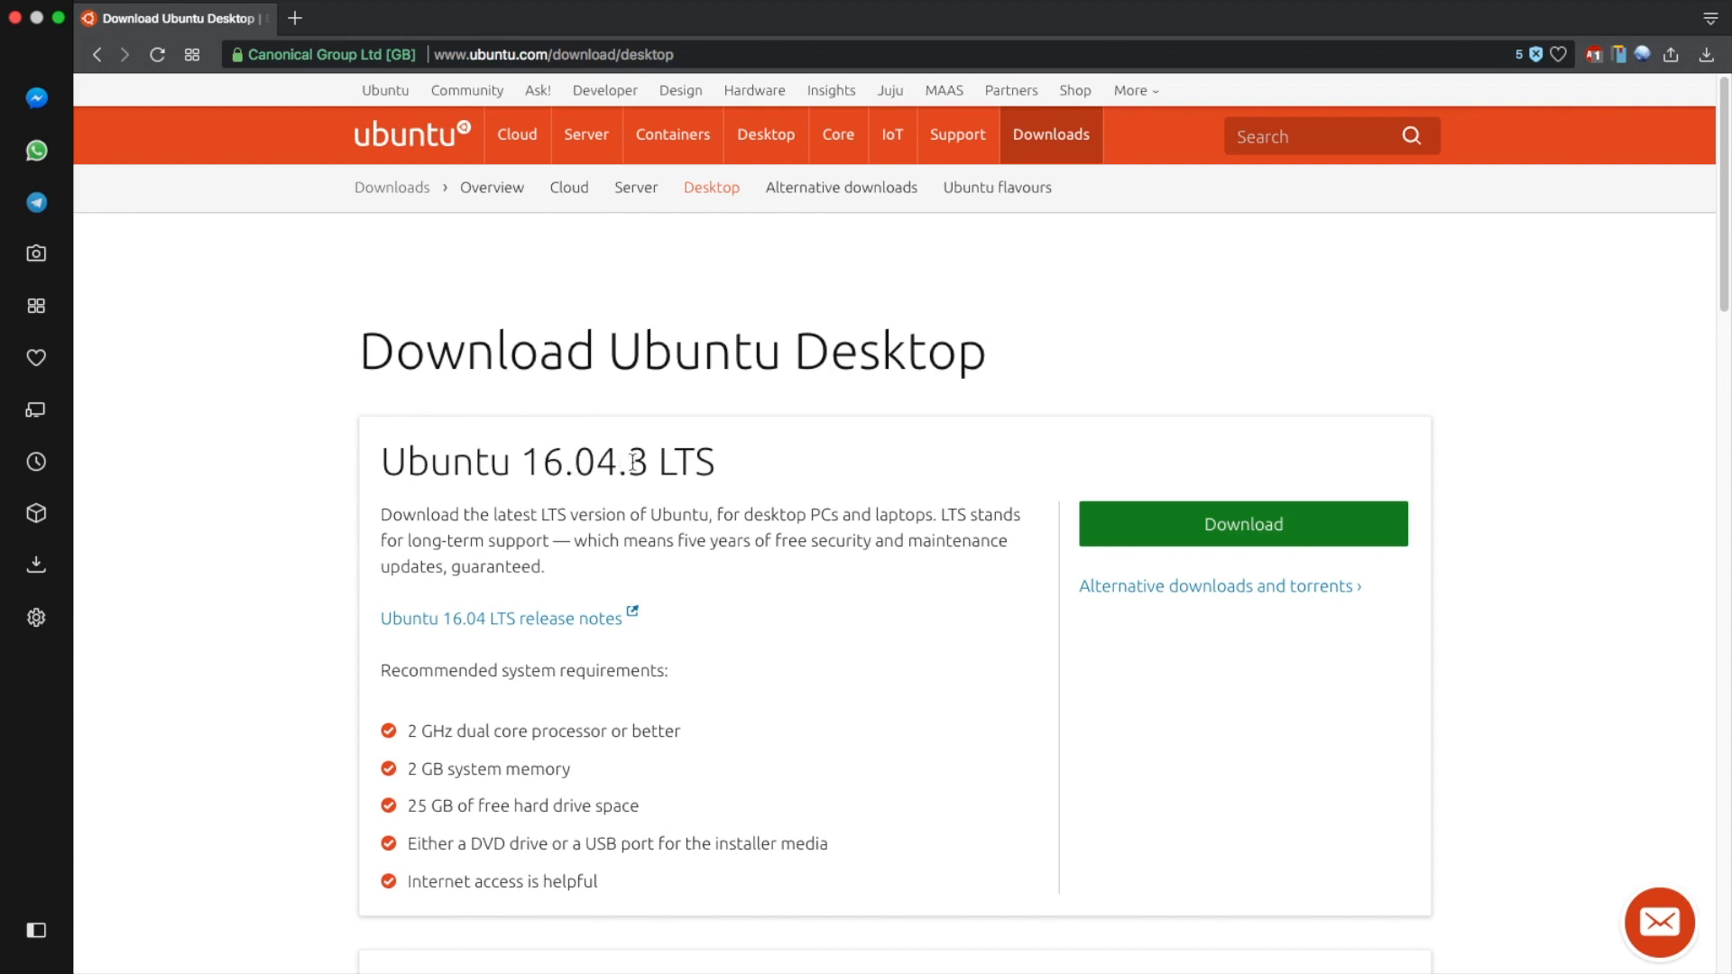
- Review the Ubuntu 16.04.3 LTS and 17.10 desktop releases and their recommended system requirements
scroll(676, 460, down, 7)
scroll(645, 449, down, 4)
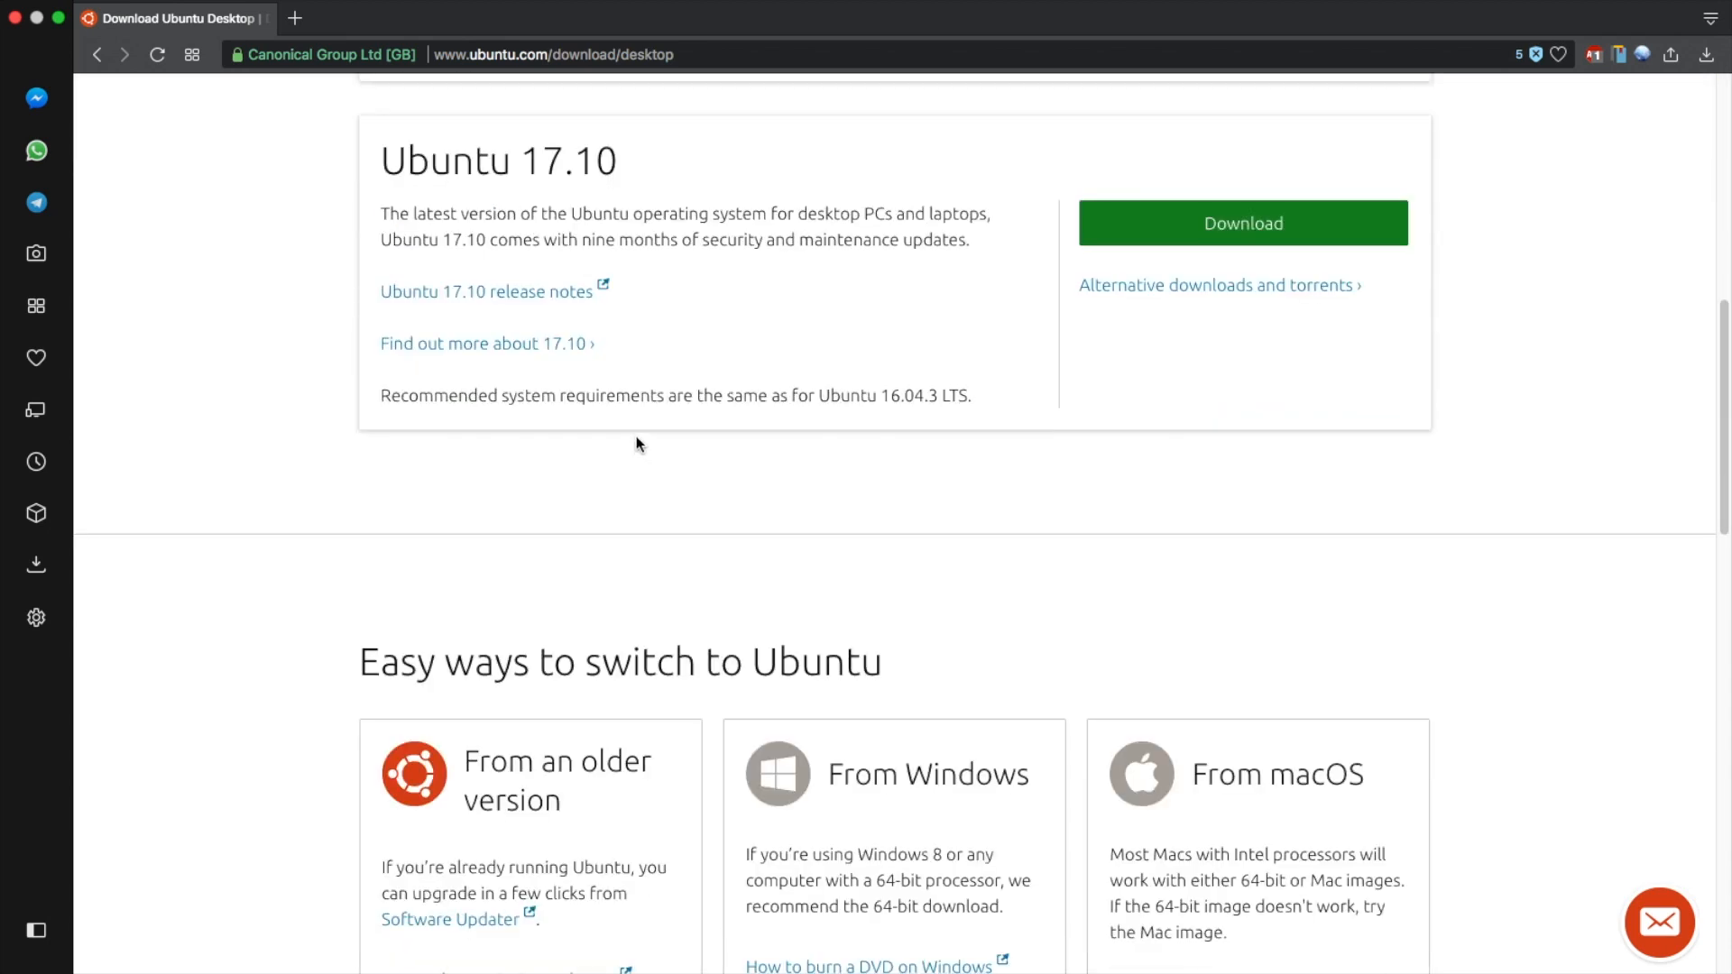
scroll(636, 436, up, 2)
scroll(518, 244, up, 6)
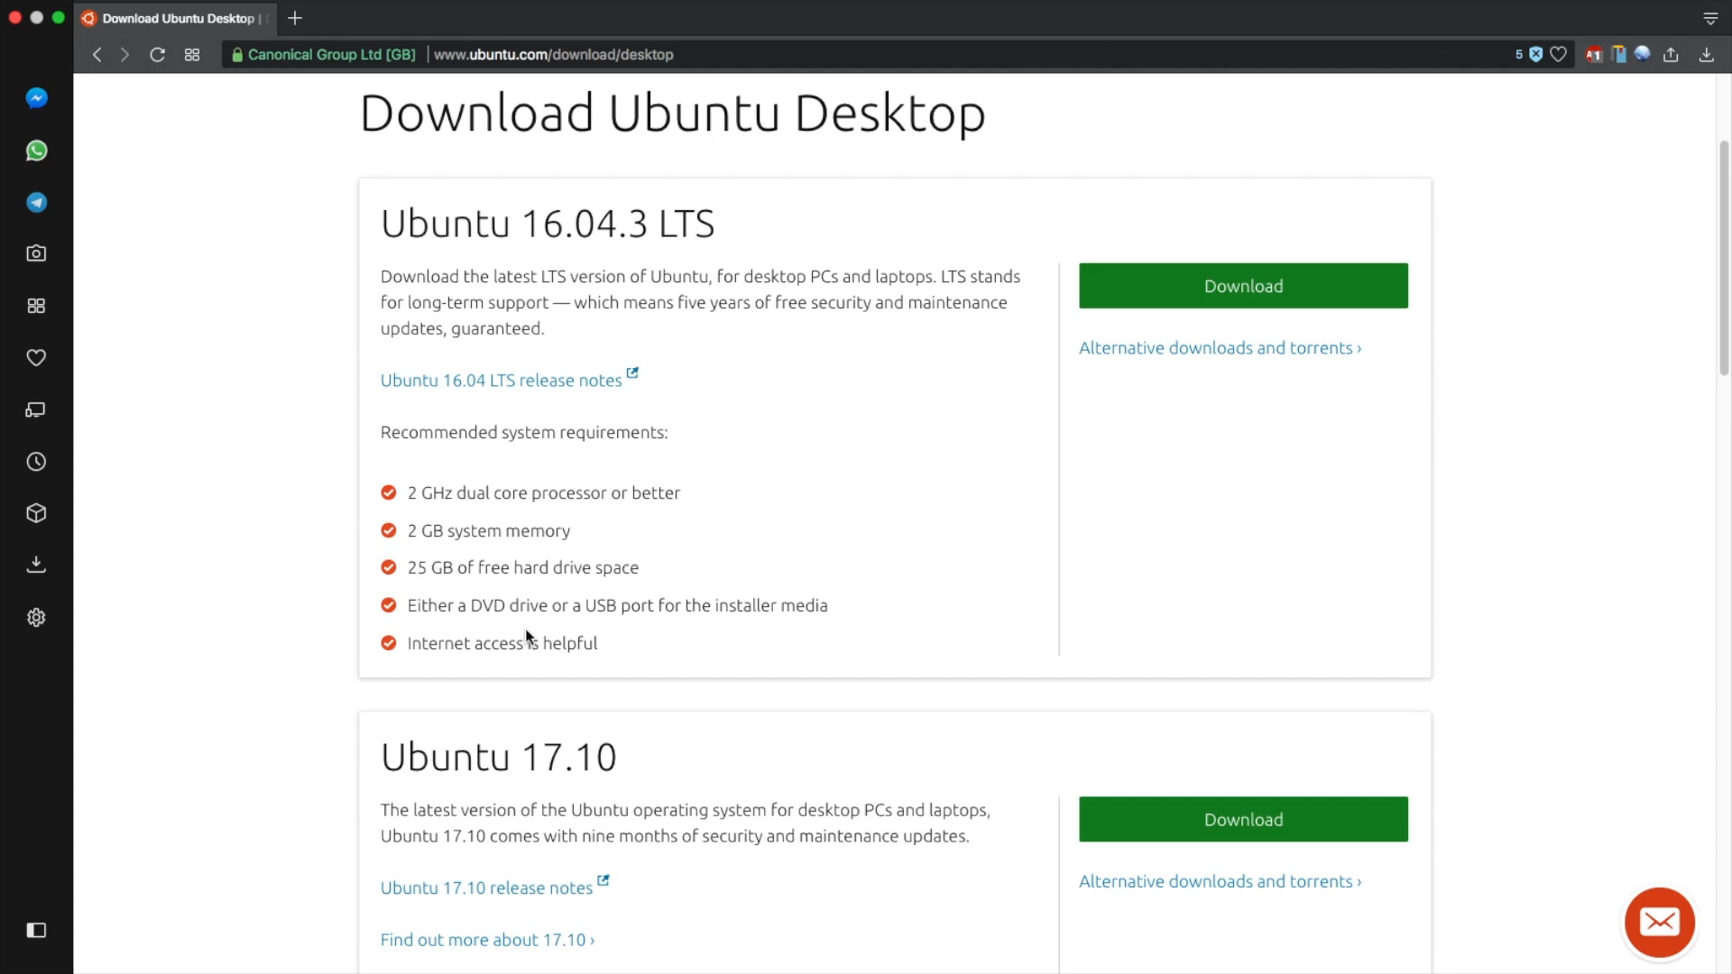
scroll(503, 601, down, 2)
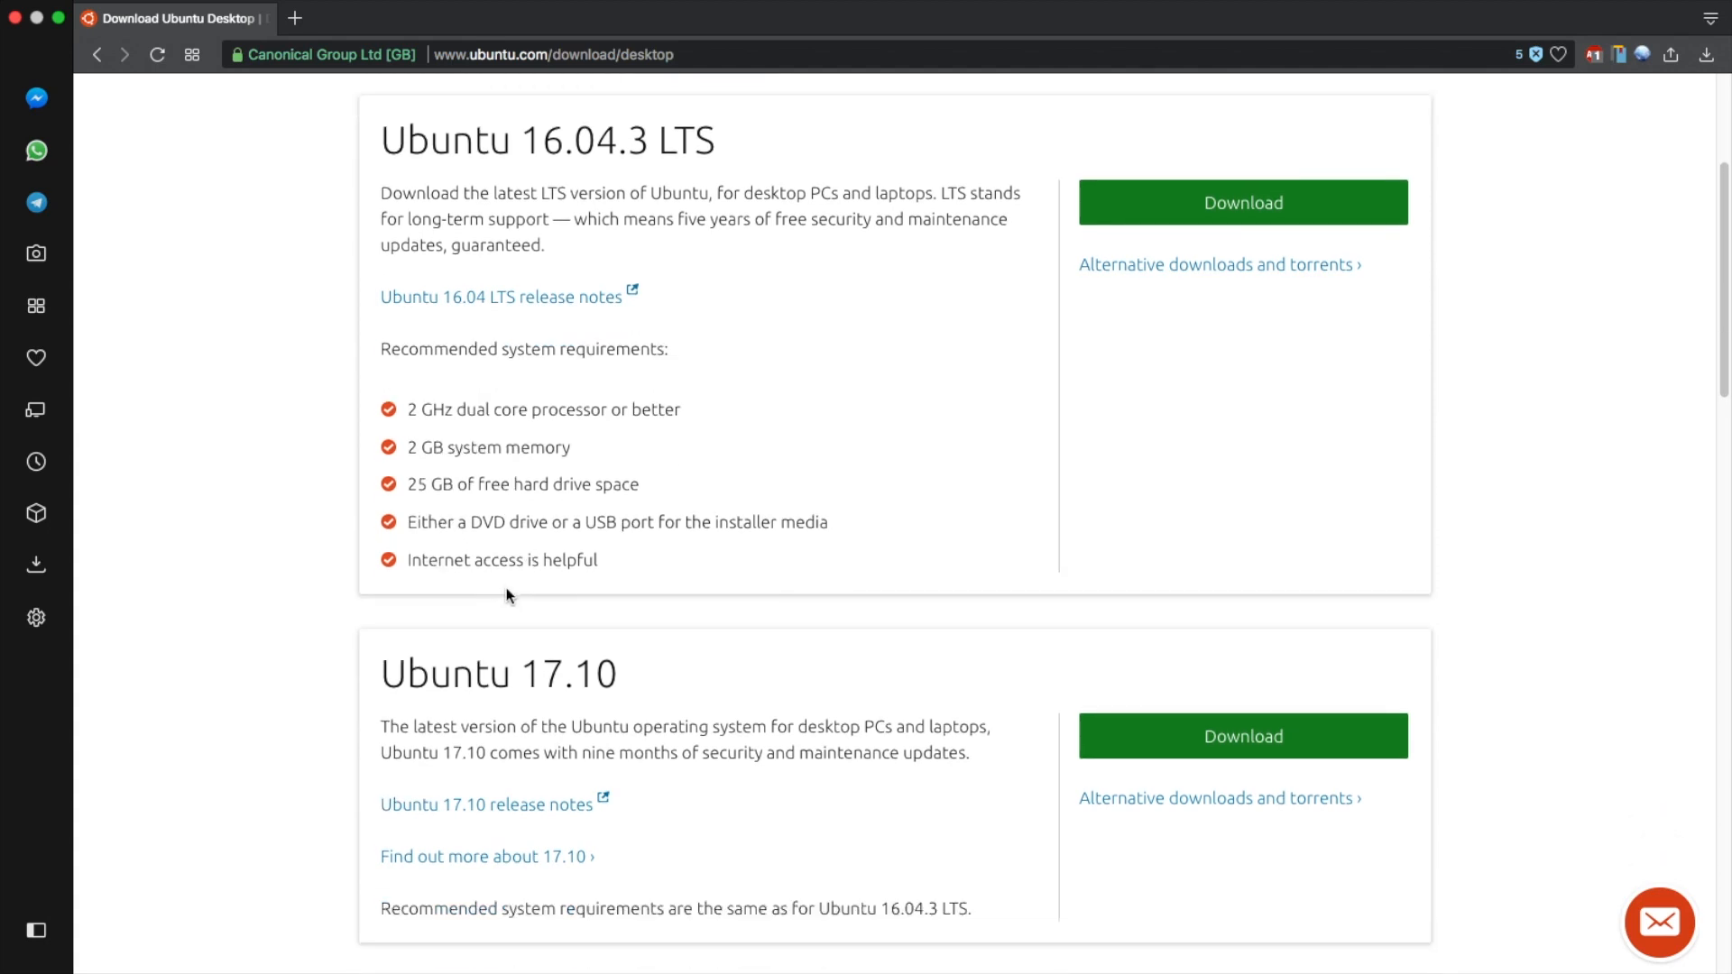
scroll(501, 588, down, 1)
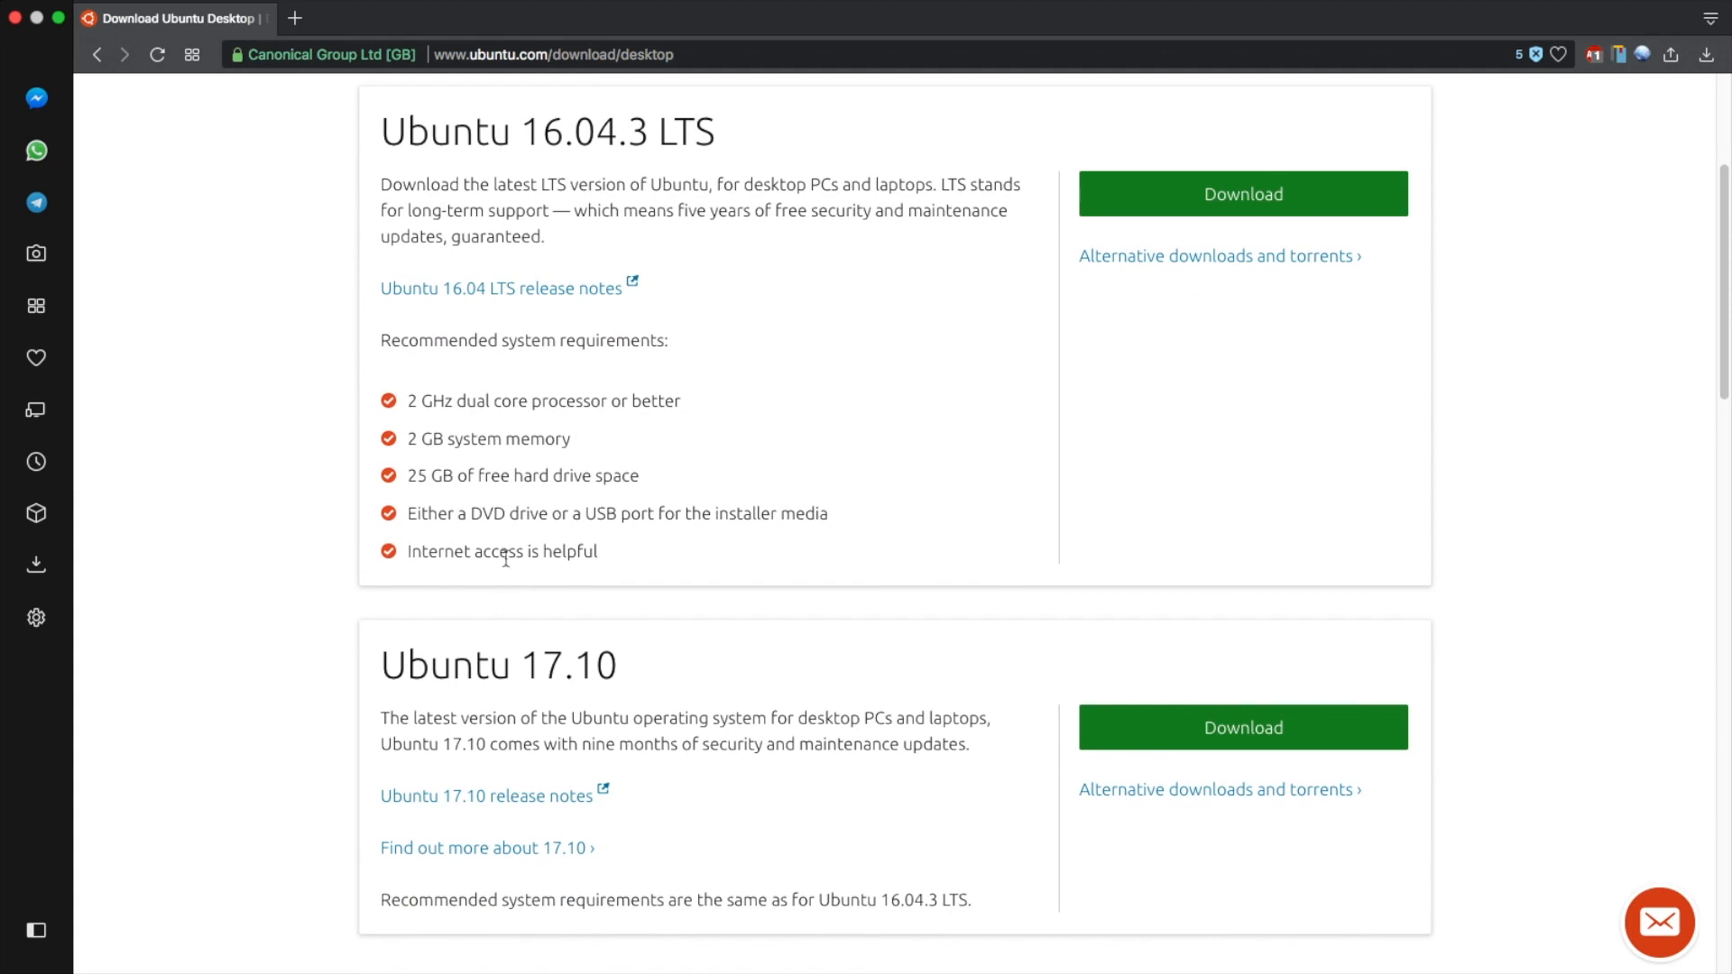
scroll(1134, 646, down, 1)
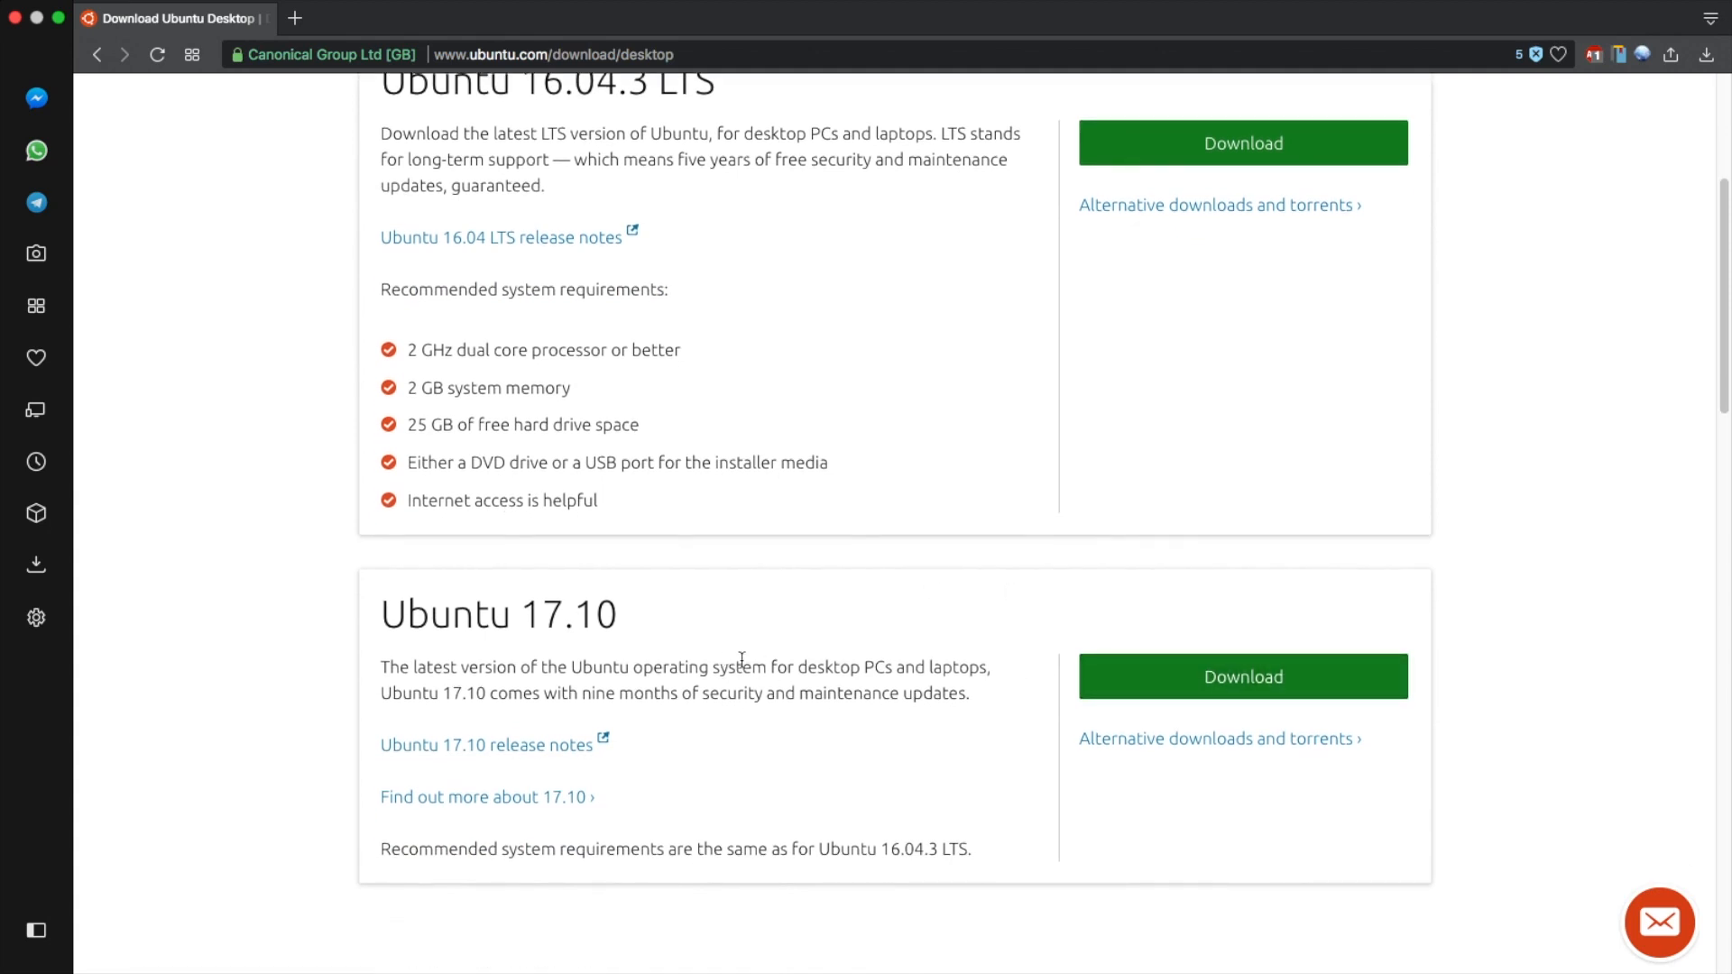
- Open the alternative downloads for Ubuntu 17.10 in a separate tab, examine the network installer and BitTorrent options, and close it
super+click(1134, 741)
click(348, 22)
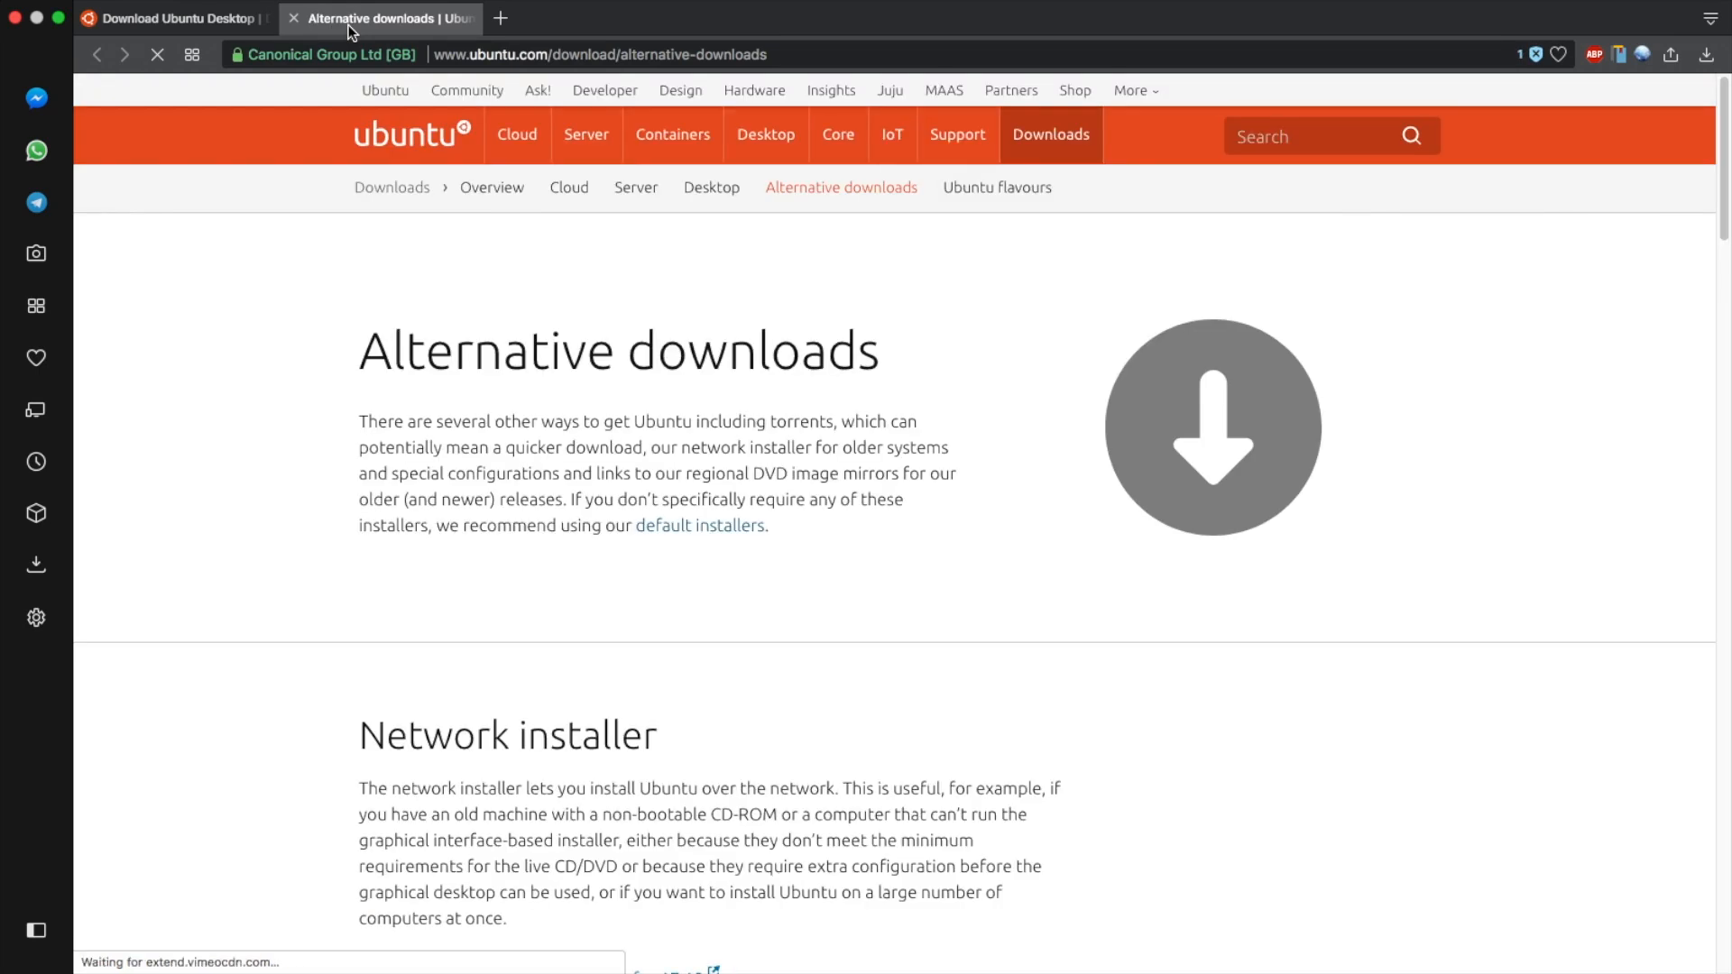
scroll(571, 401, down, 3)
scroll(570, 401, down, 2)
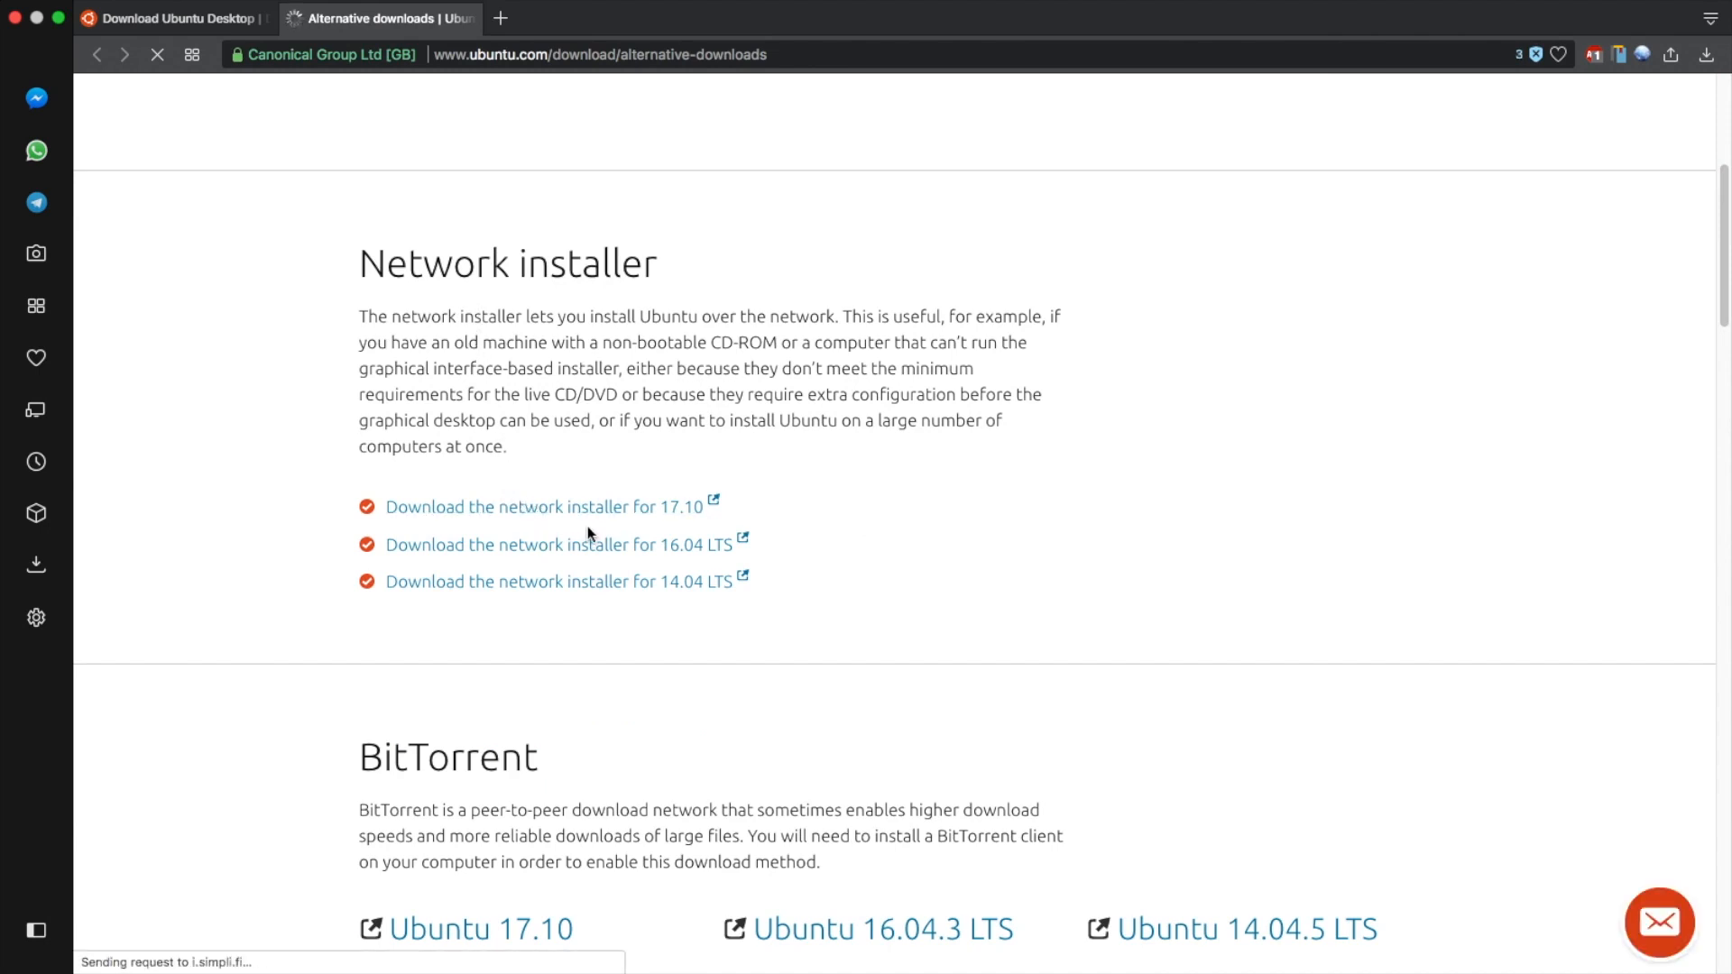
scroll(587, 533, down, 3)
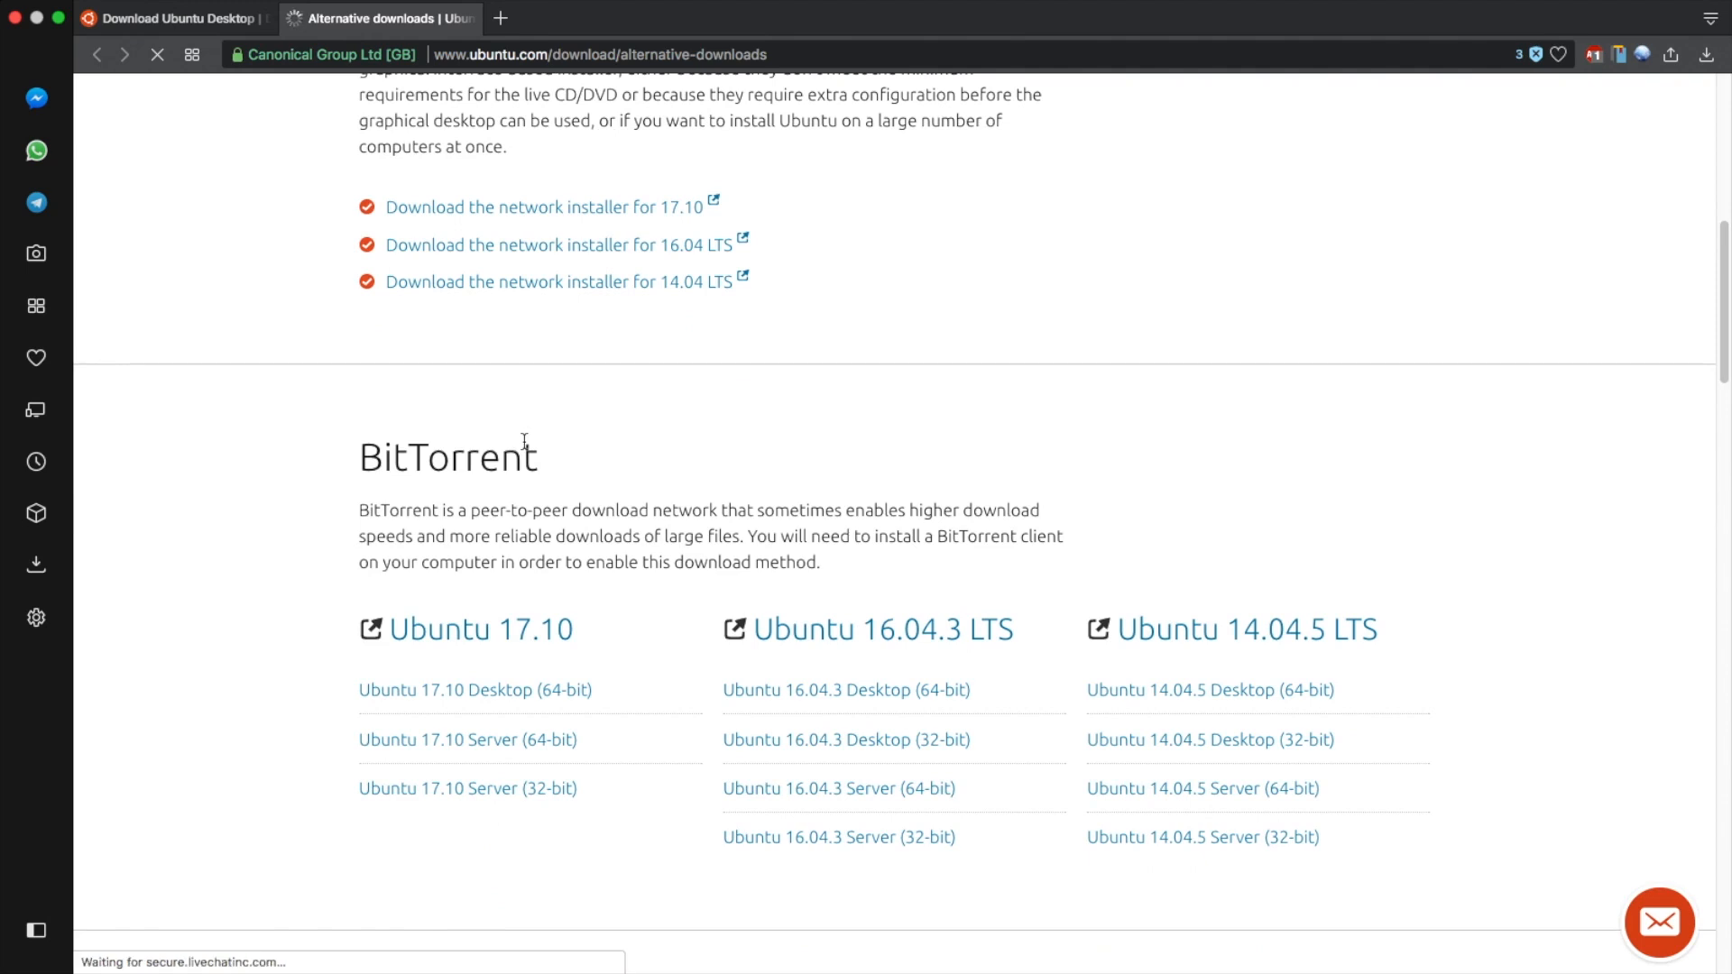
scroll(493, 469, down, 1)
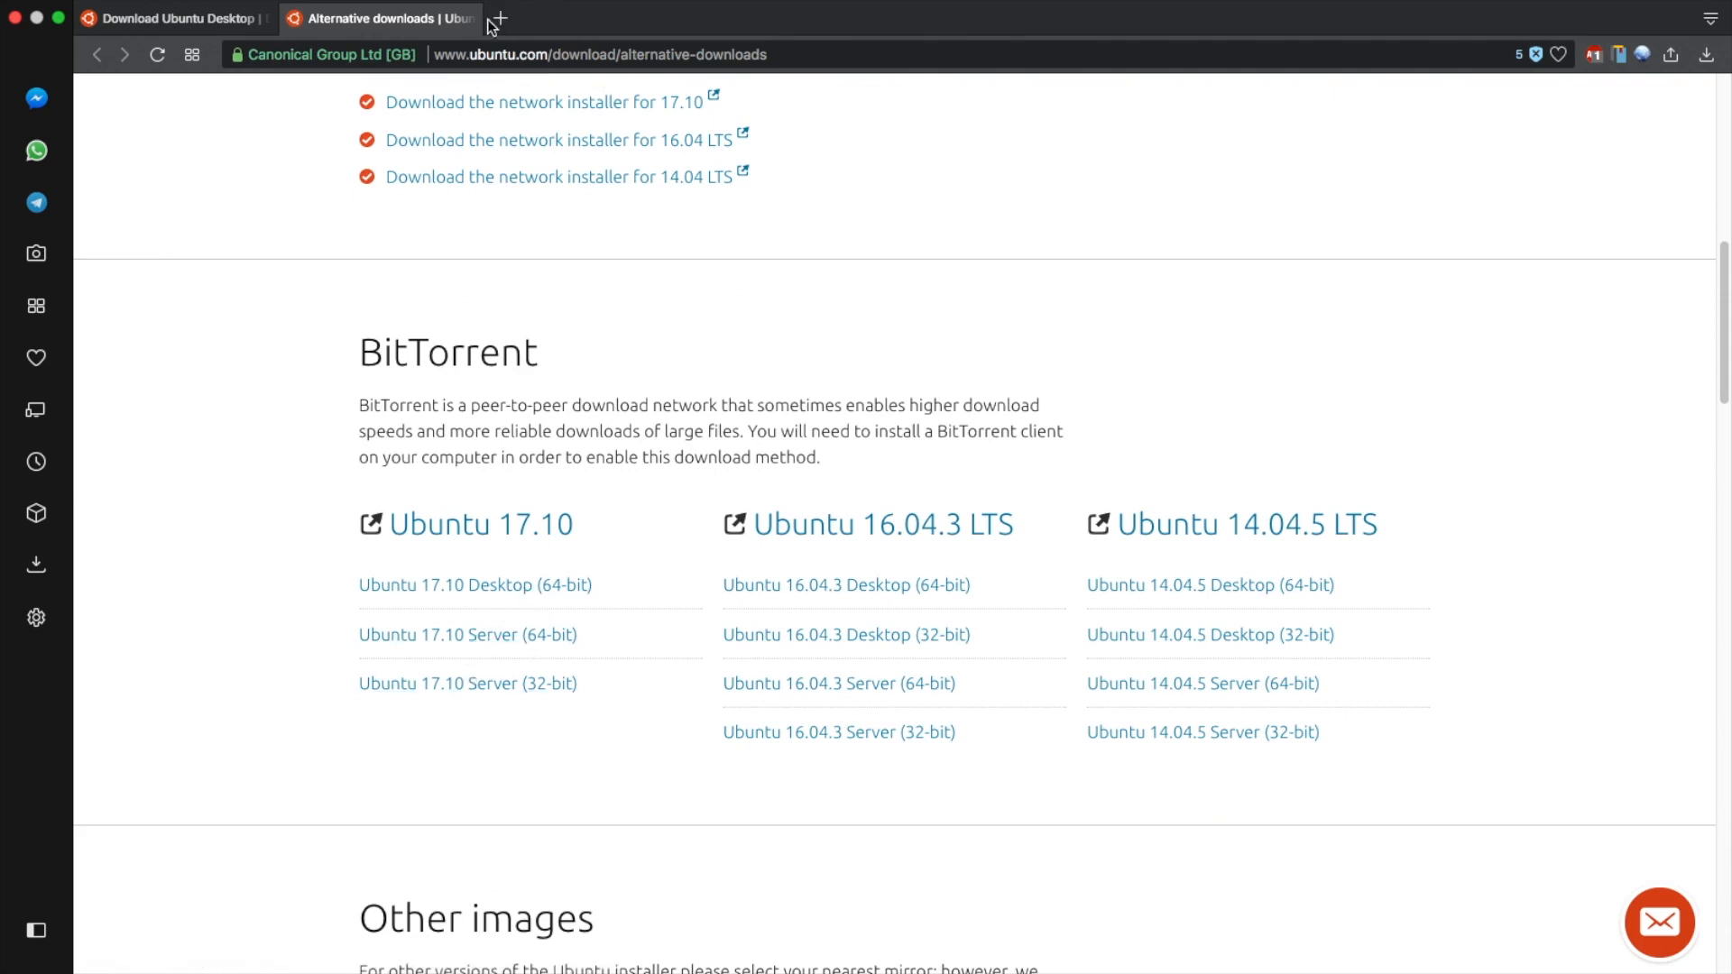
click(294, 18)
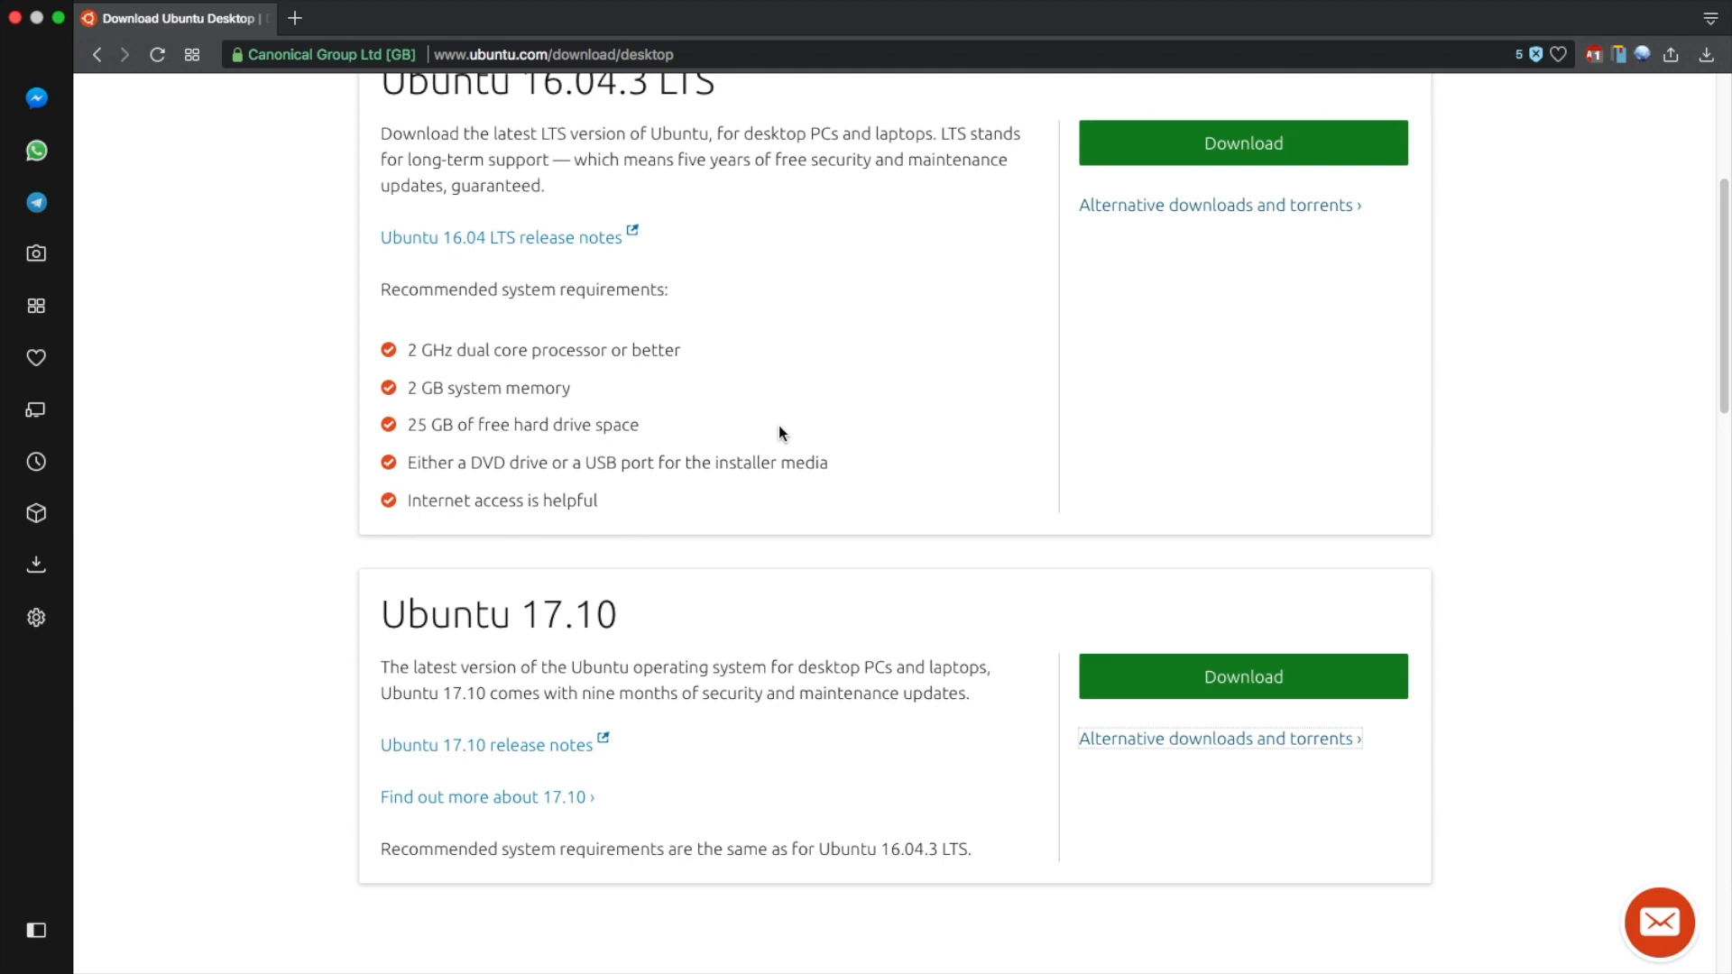
- Download the Ubuntu 17.10 desktop image, skipping the contribution
click(1164, 684)
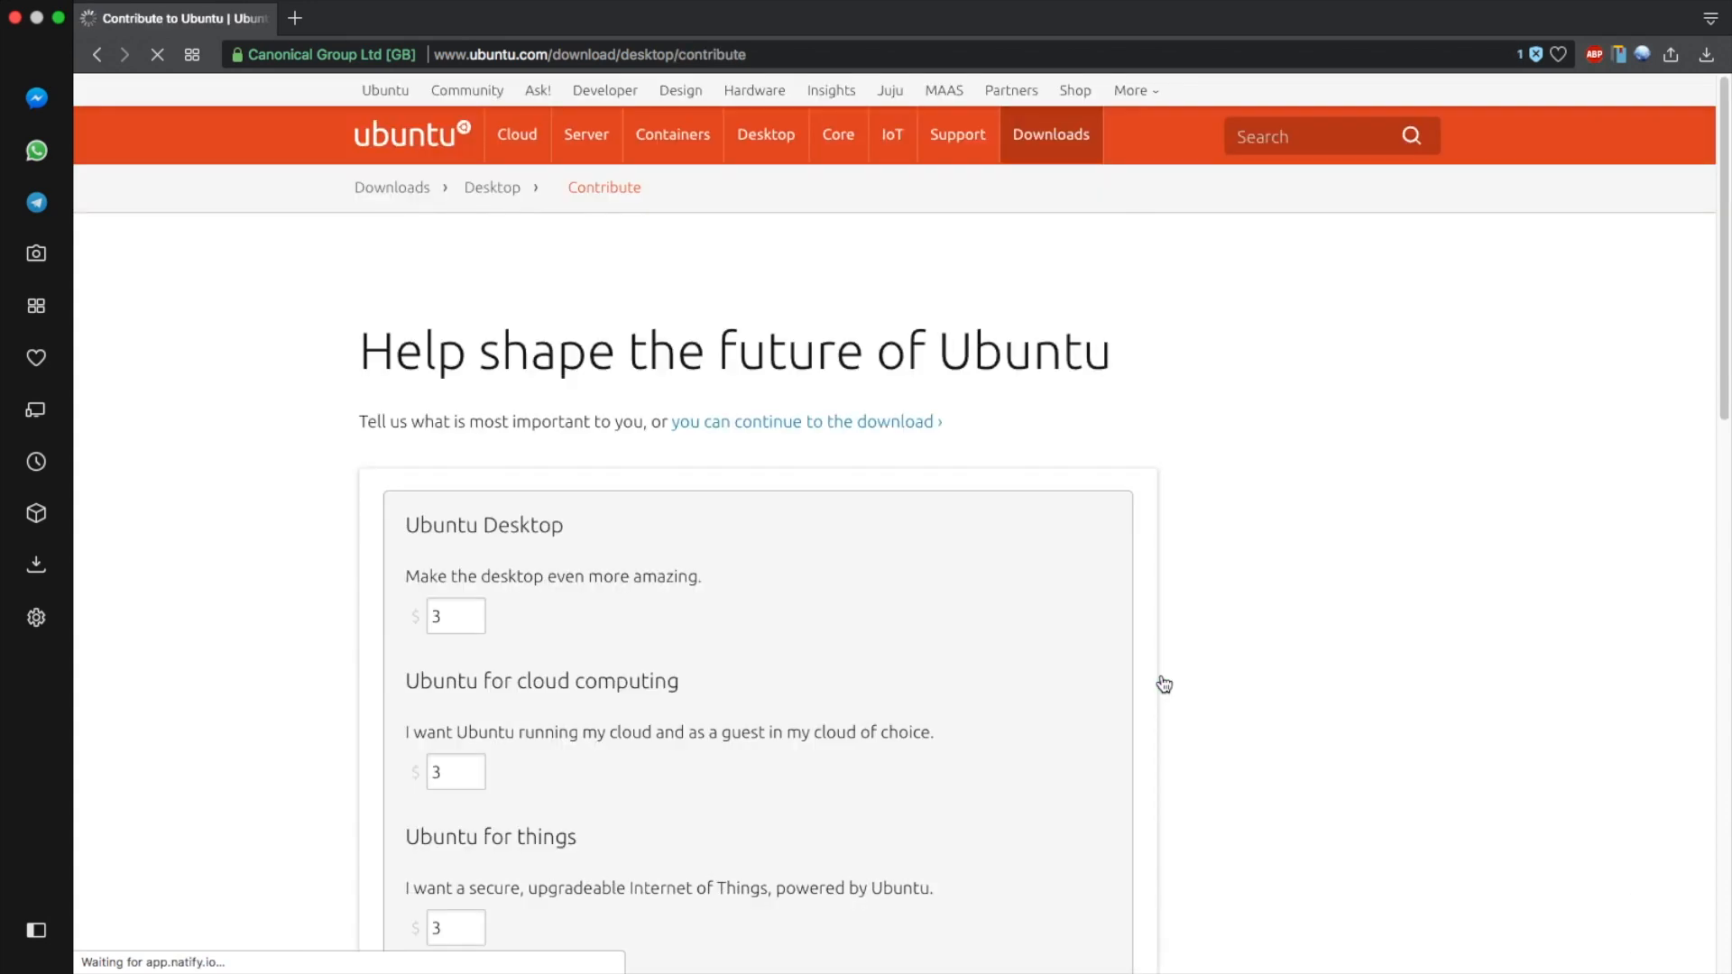
scroll(691, 519, down, 3)
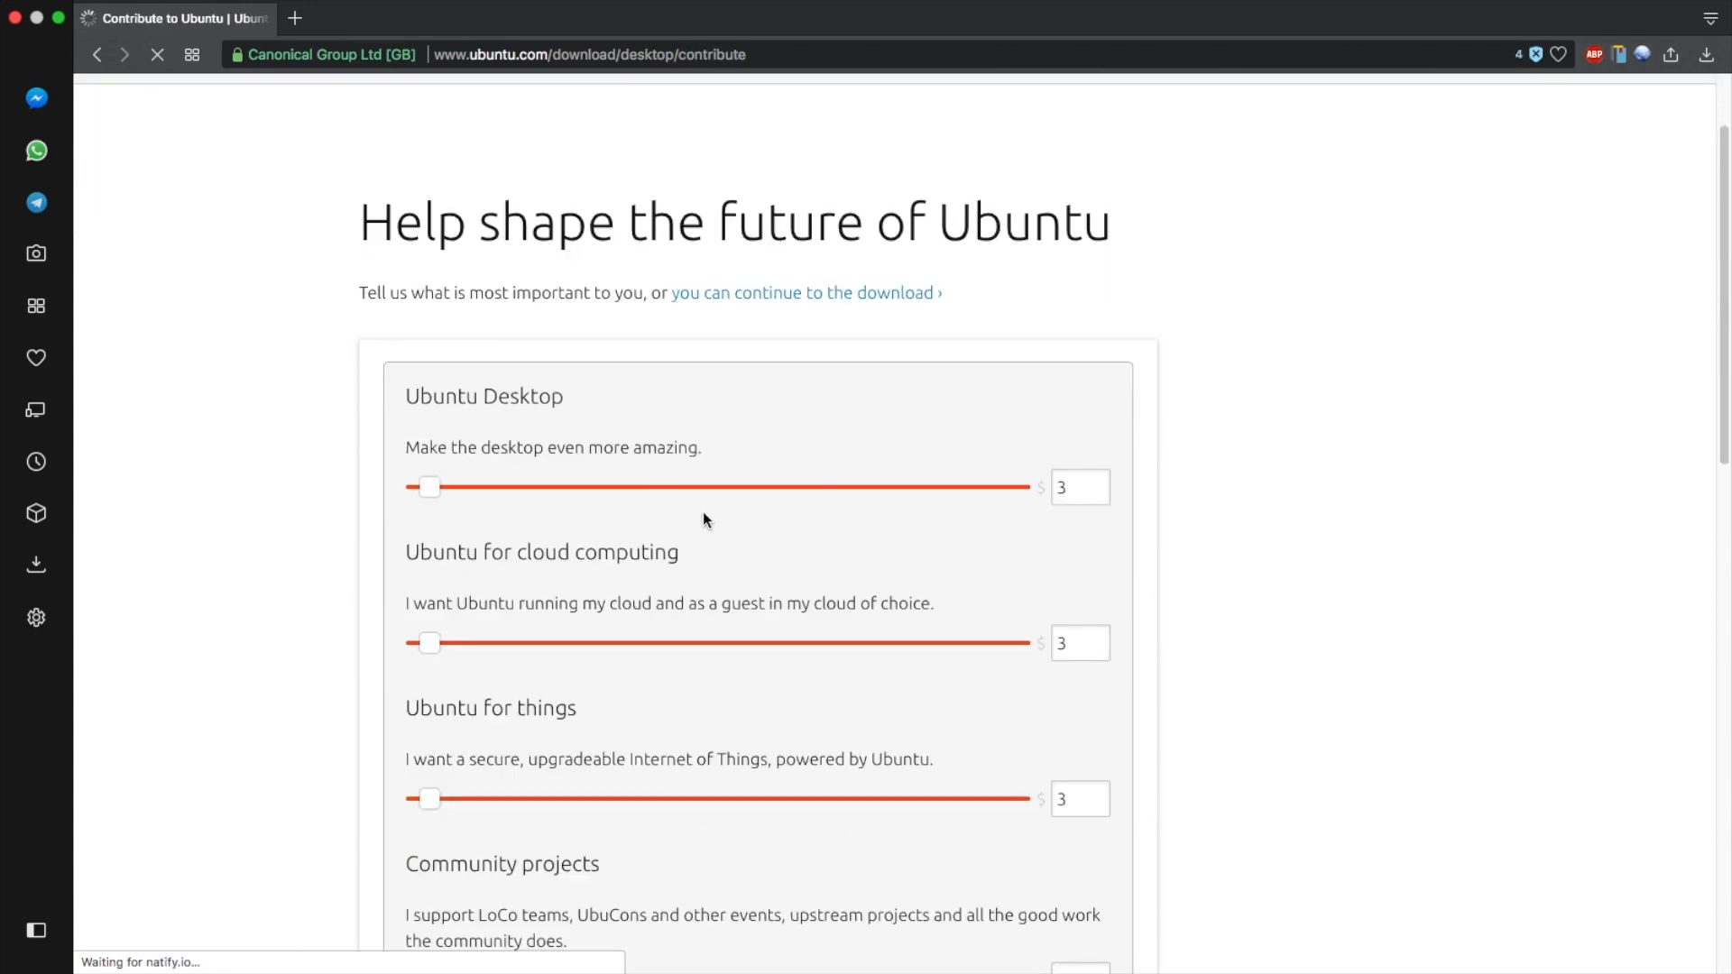
scroll(702, 507, down, 1)
scroll(704, 515, down, 15)
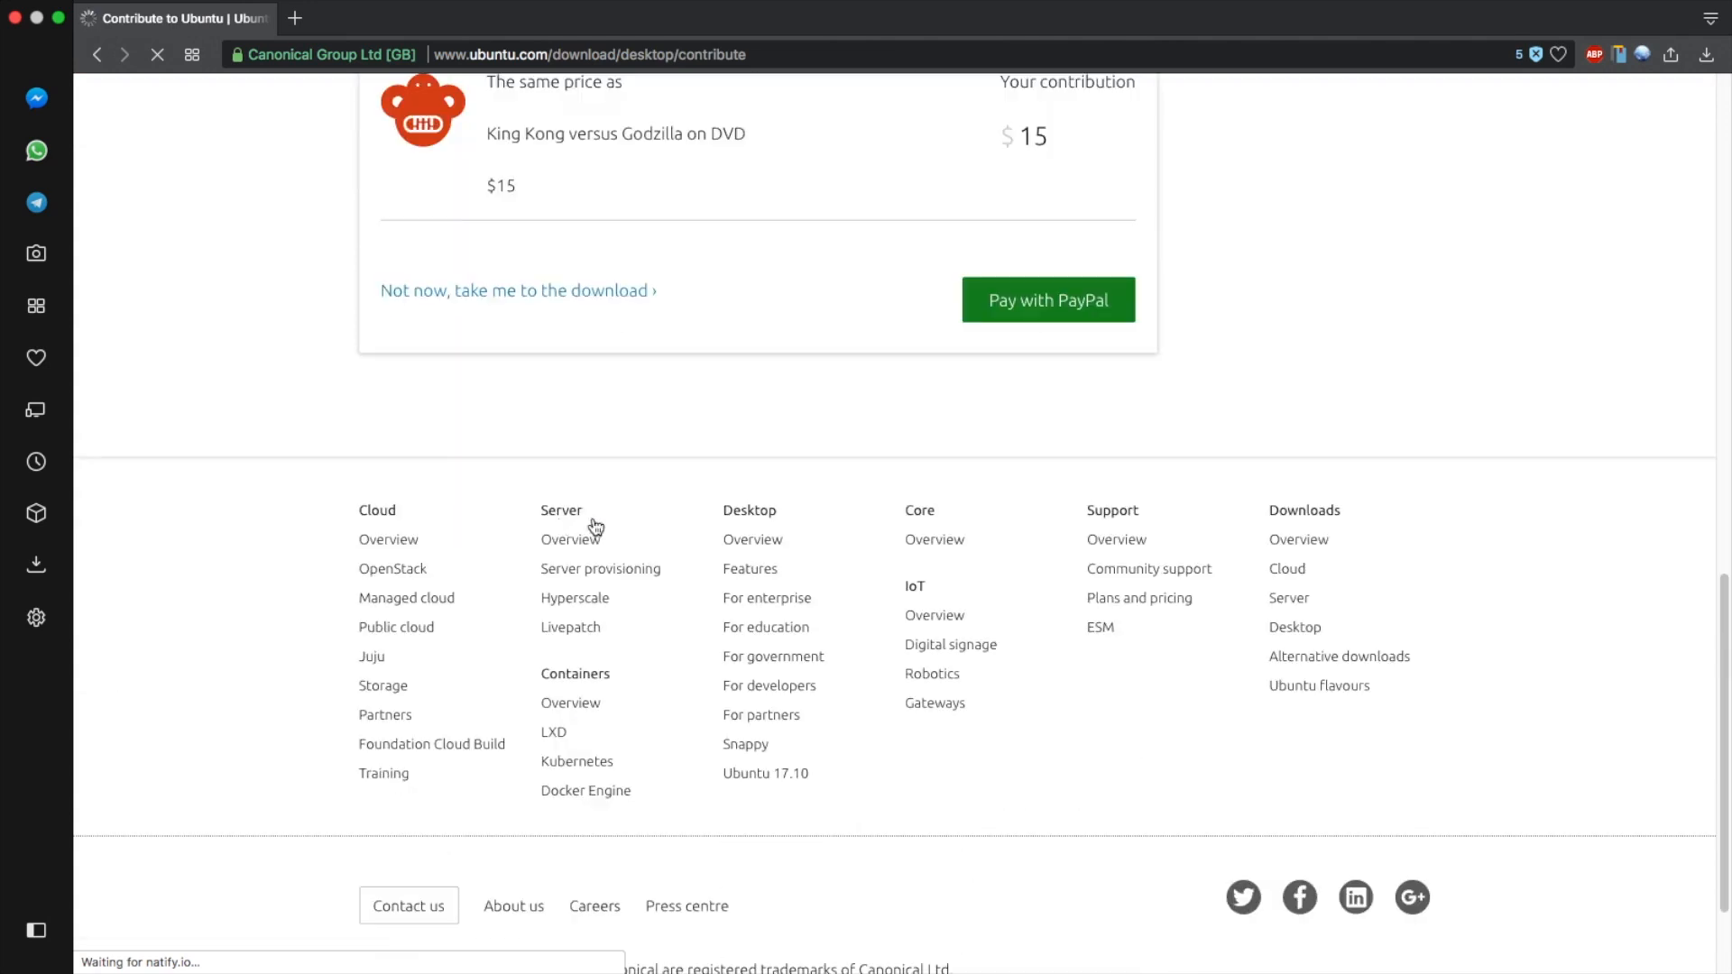
click(517, 333)
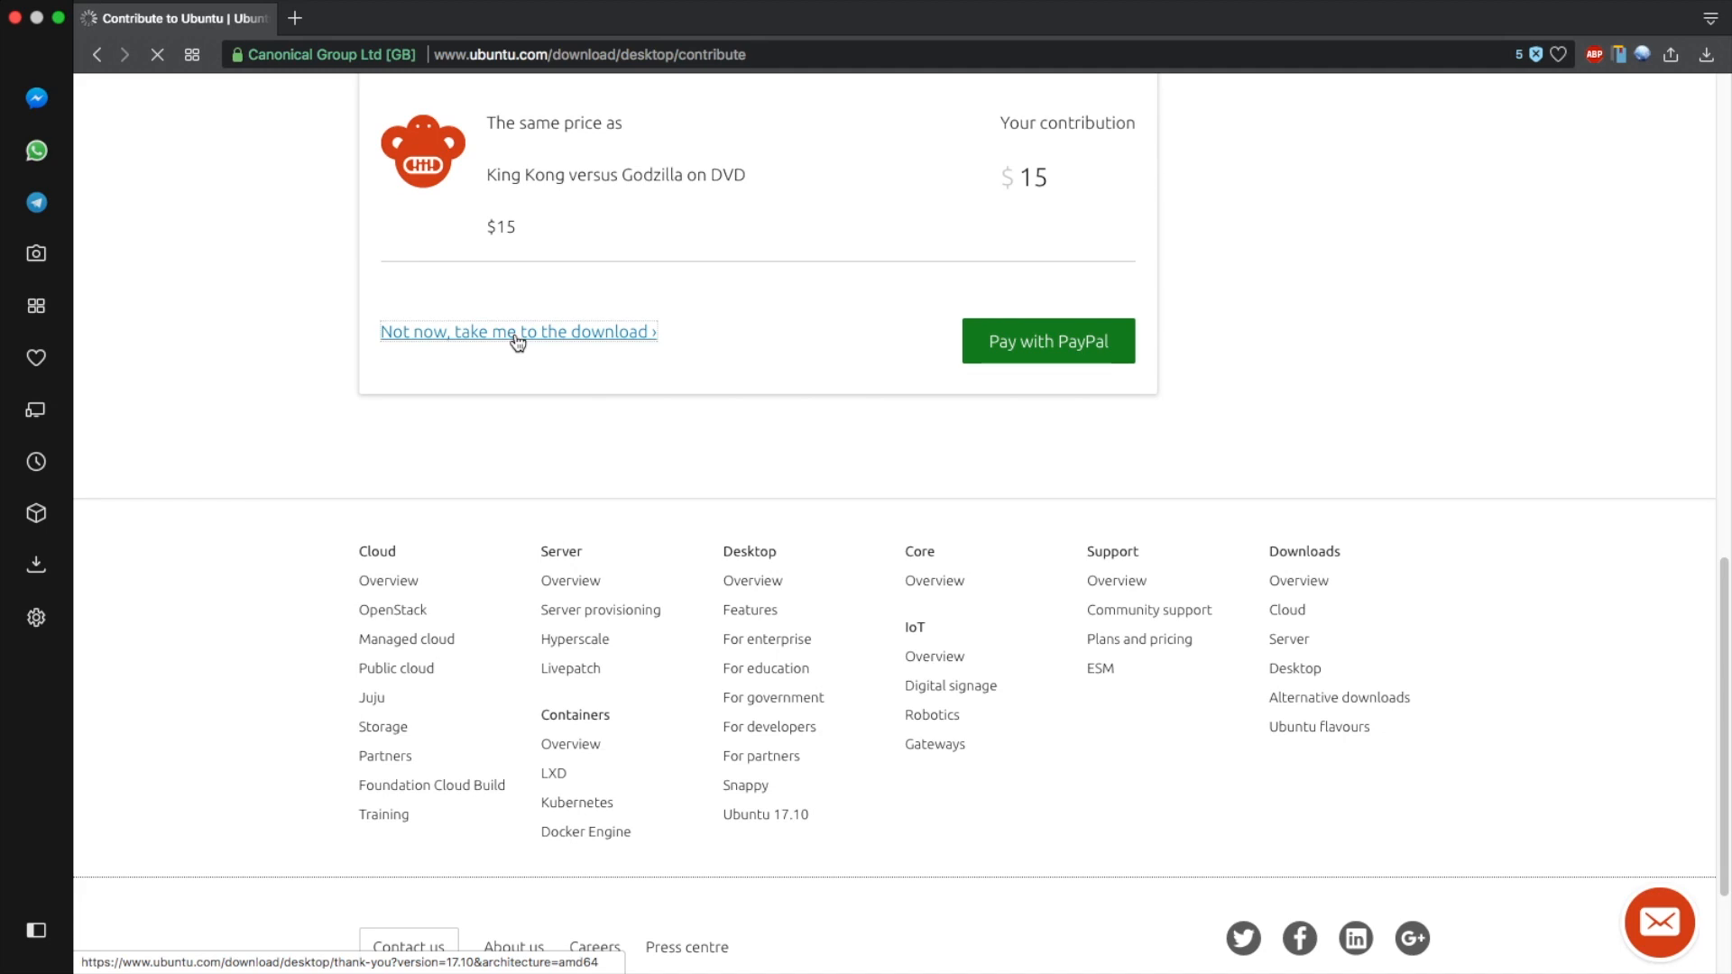
click(517, 334)
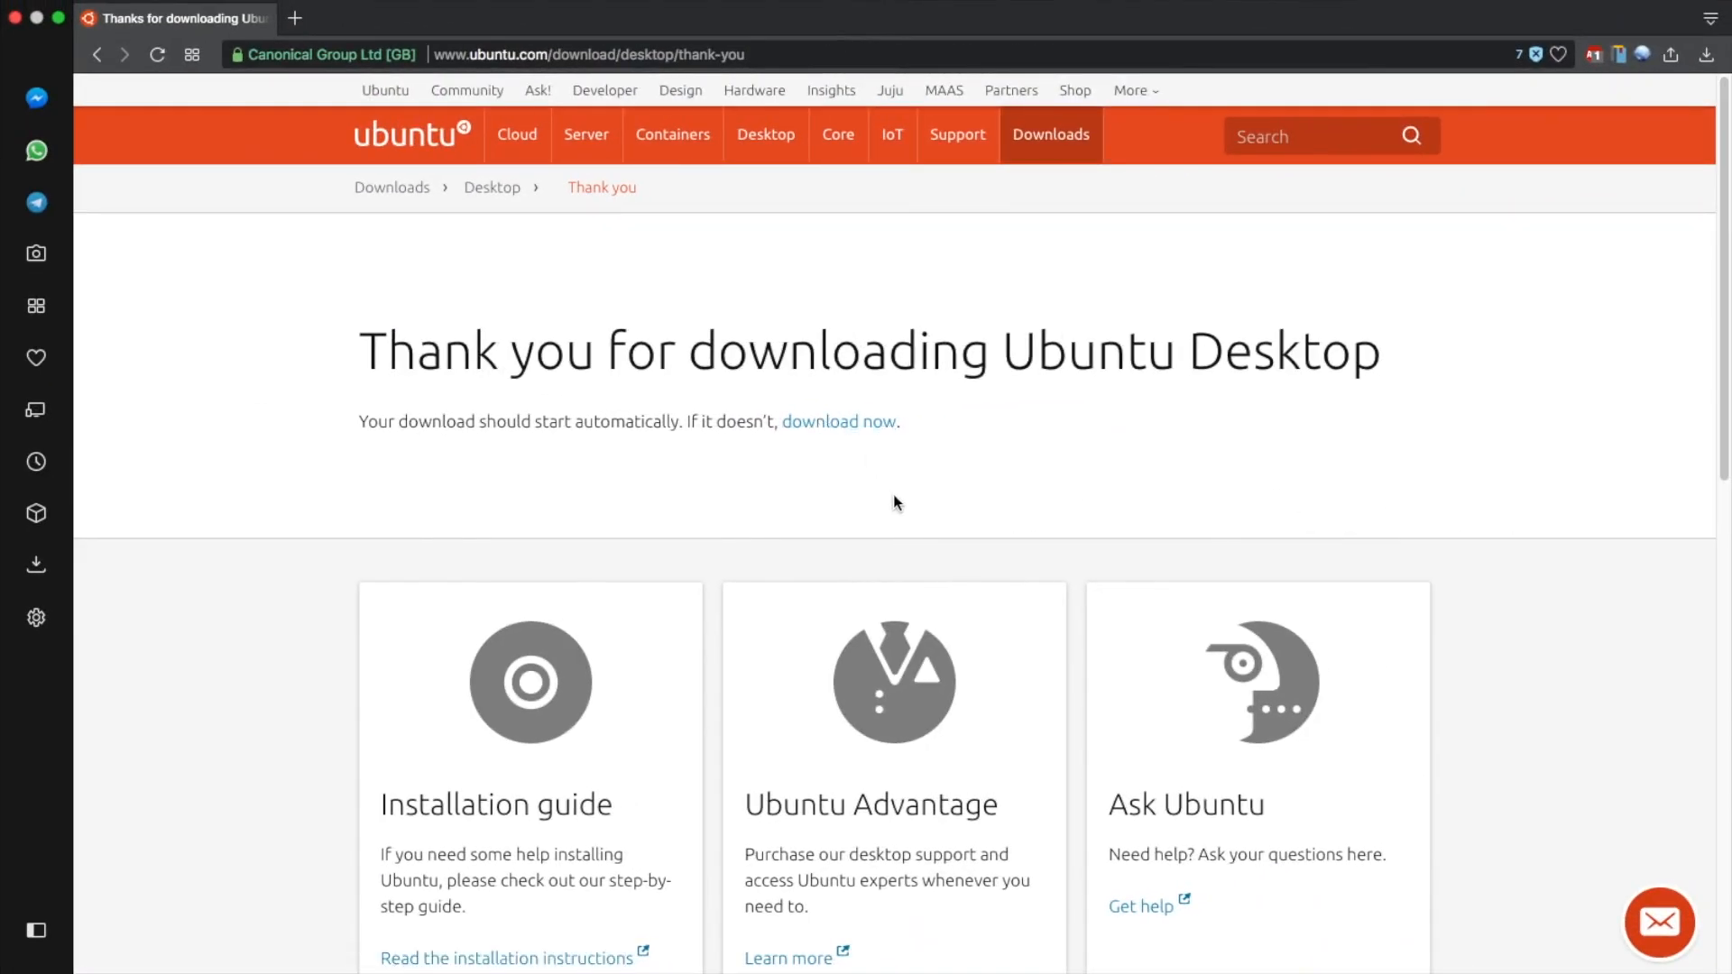
- Return to the desktop and check the Downloads folder for the Ubuntu 17.10 ISO file
key(ctrl+Left)
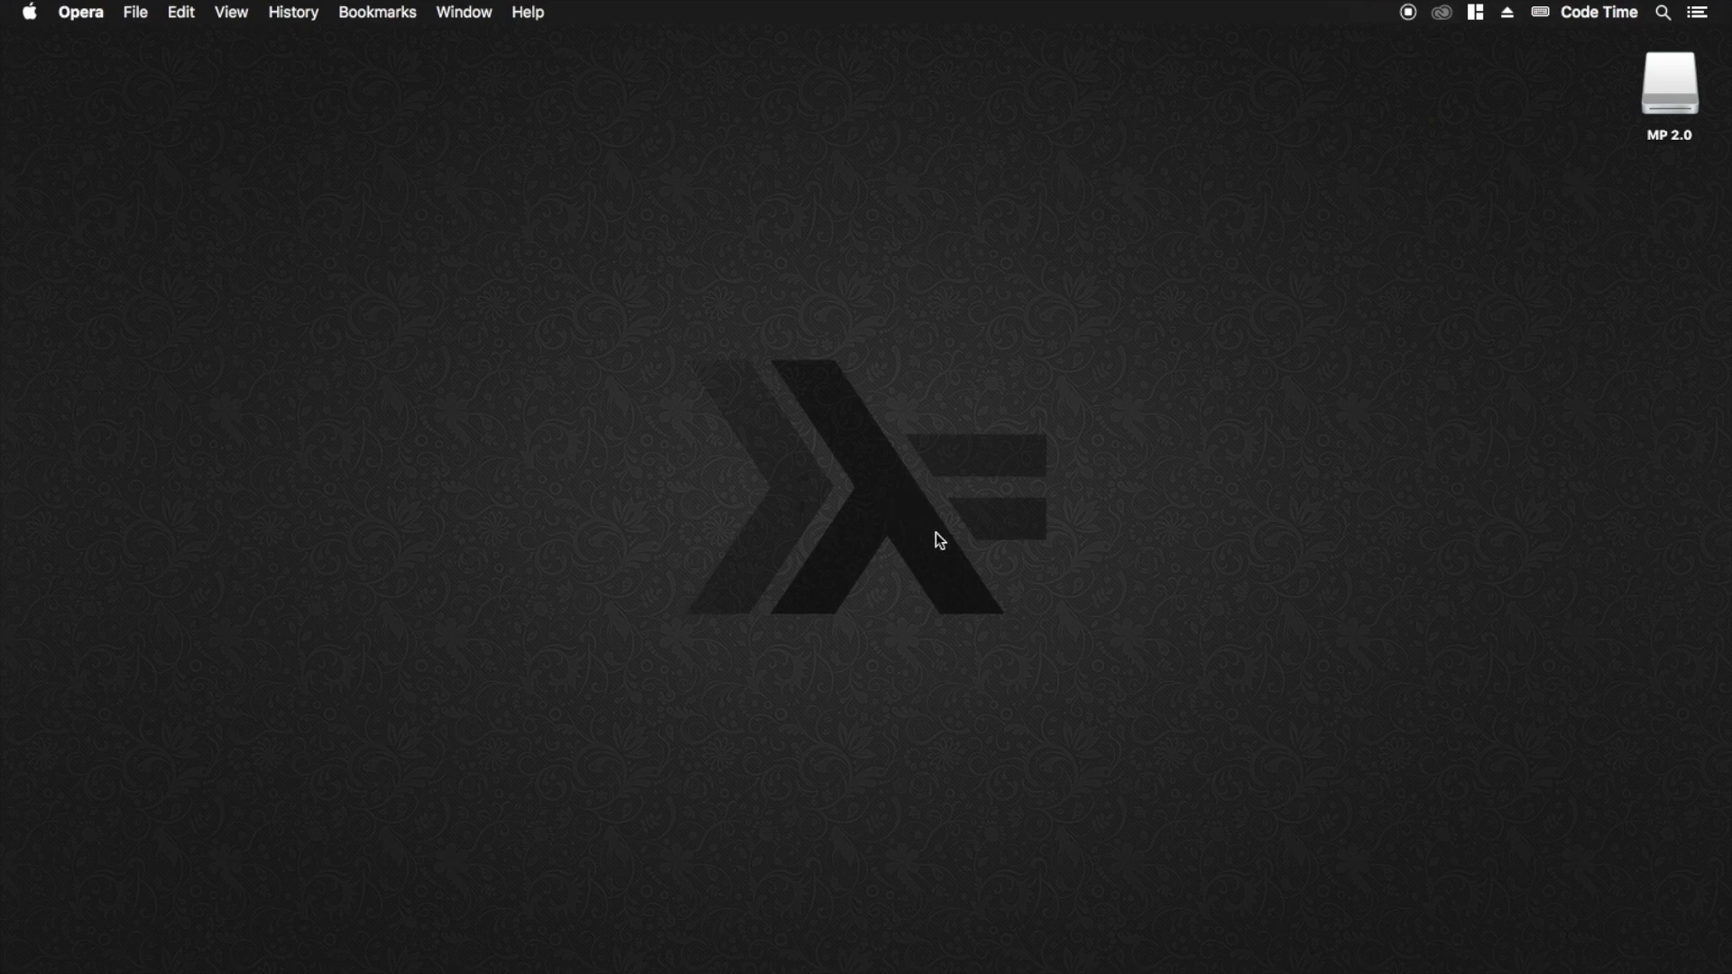
mouse_move(1069, 973)
click(1103, 949)
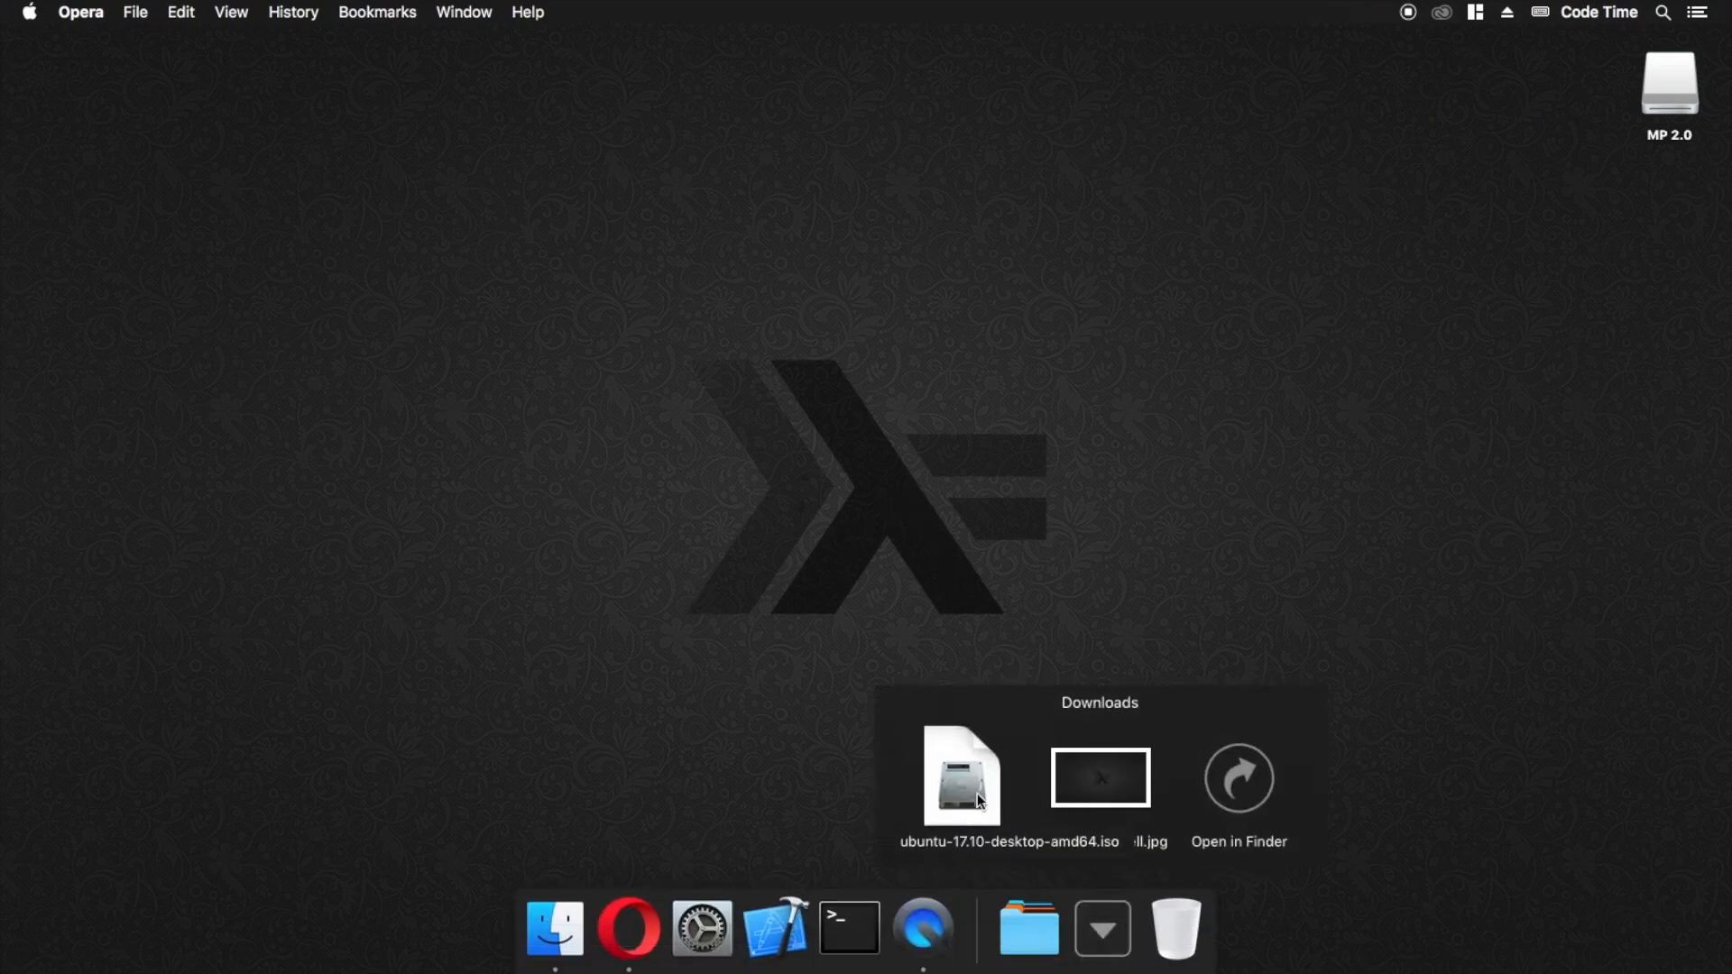
click(794, 538)
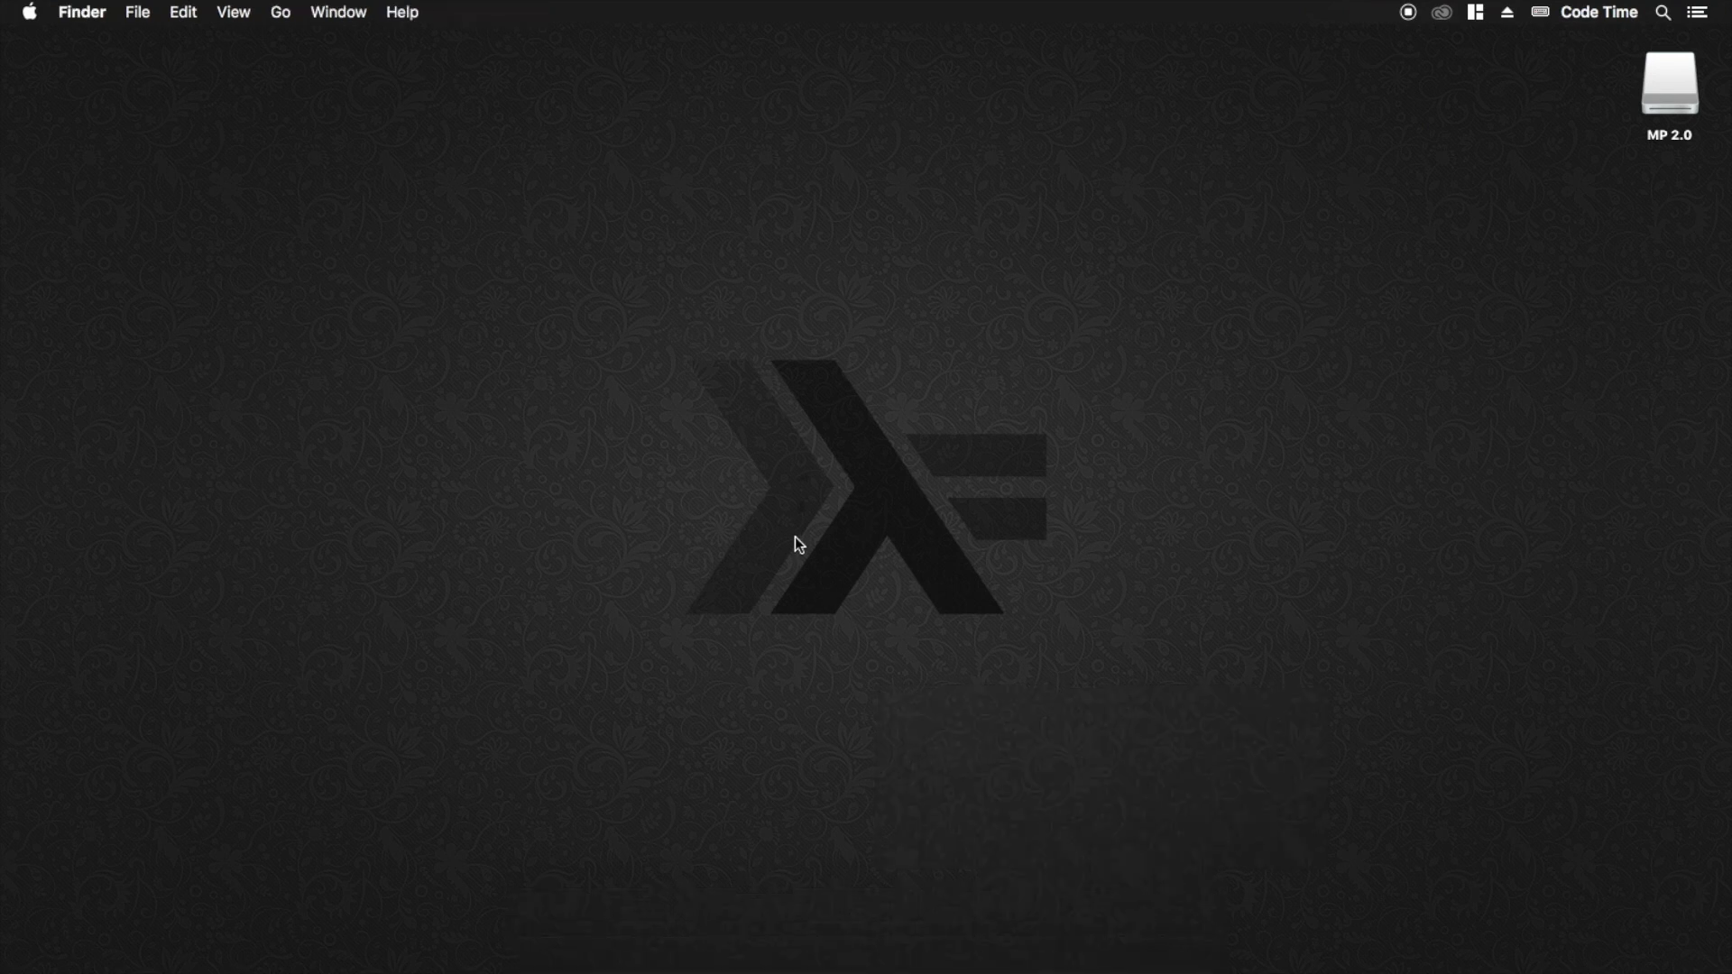
- Launch VirtualBox and remove the inaccessible ubuntu virtual machine from the machine list
key(super+space)
text(vir)
key(Return)
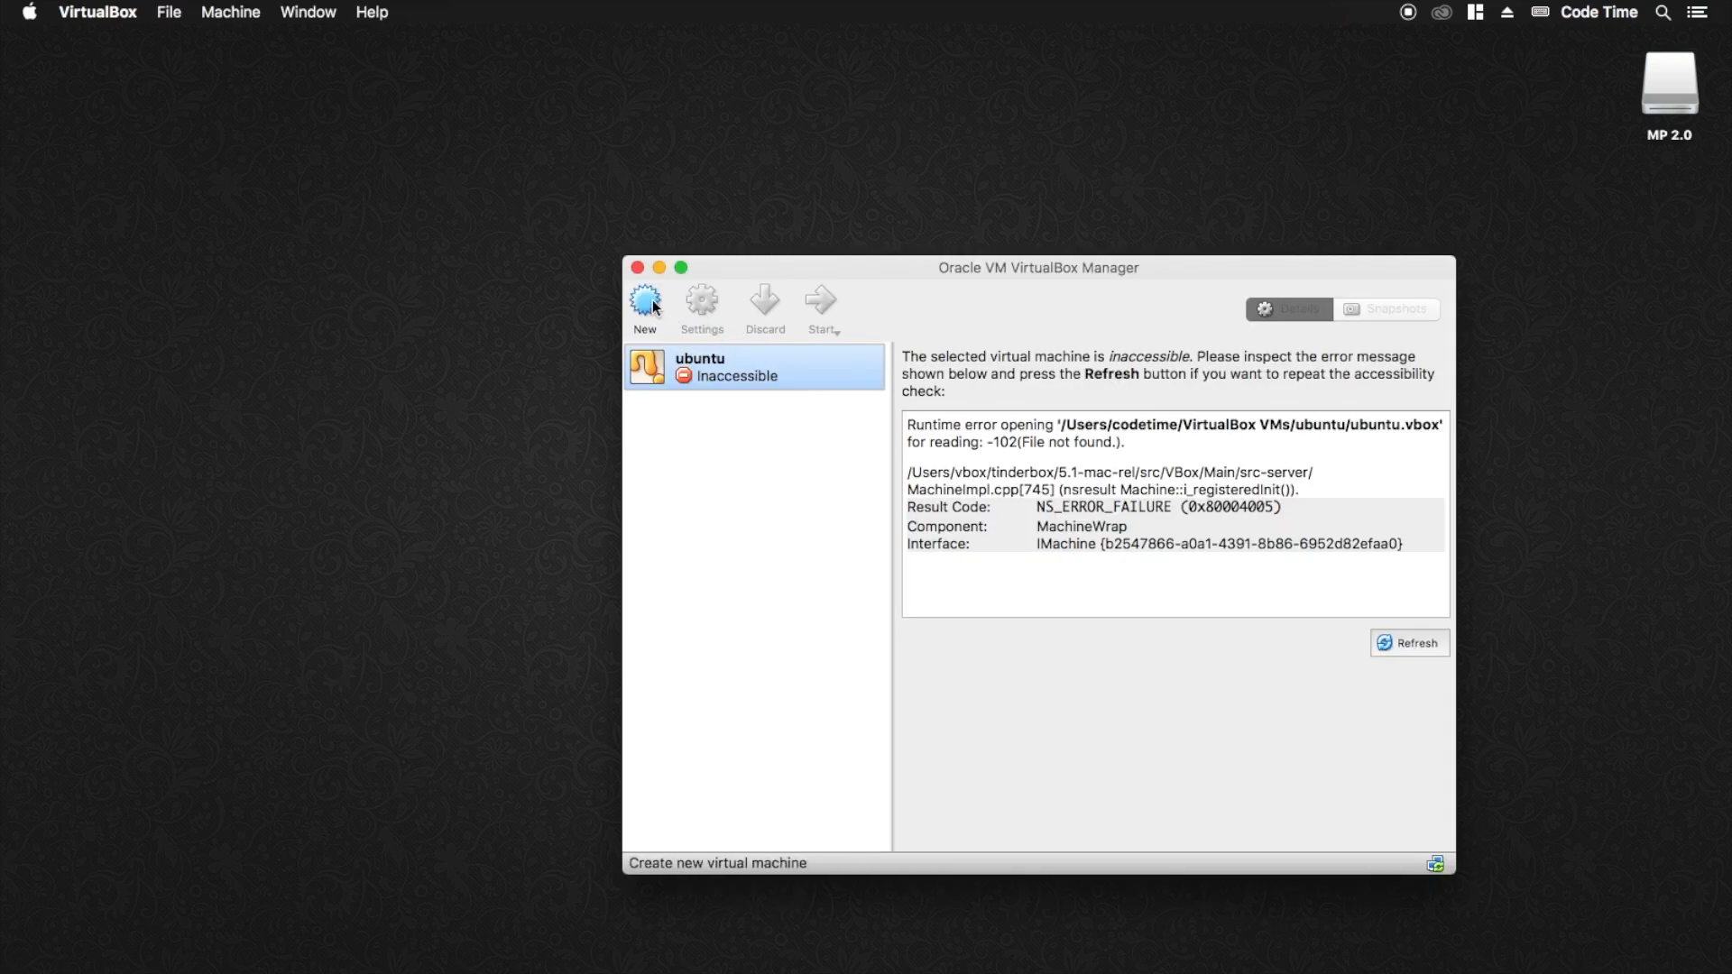
right_click(757, 377)
click(812, 422)
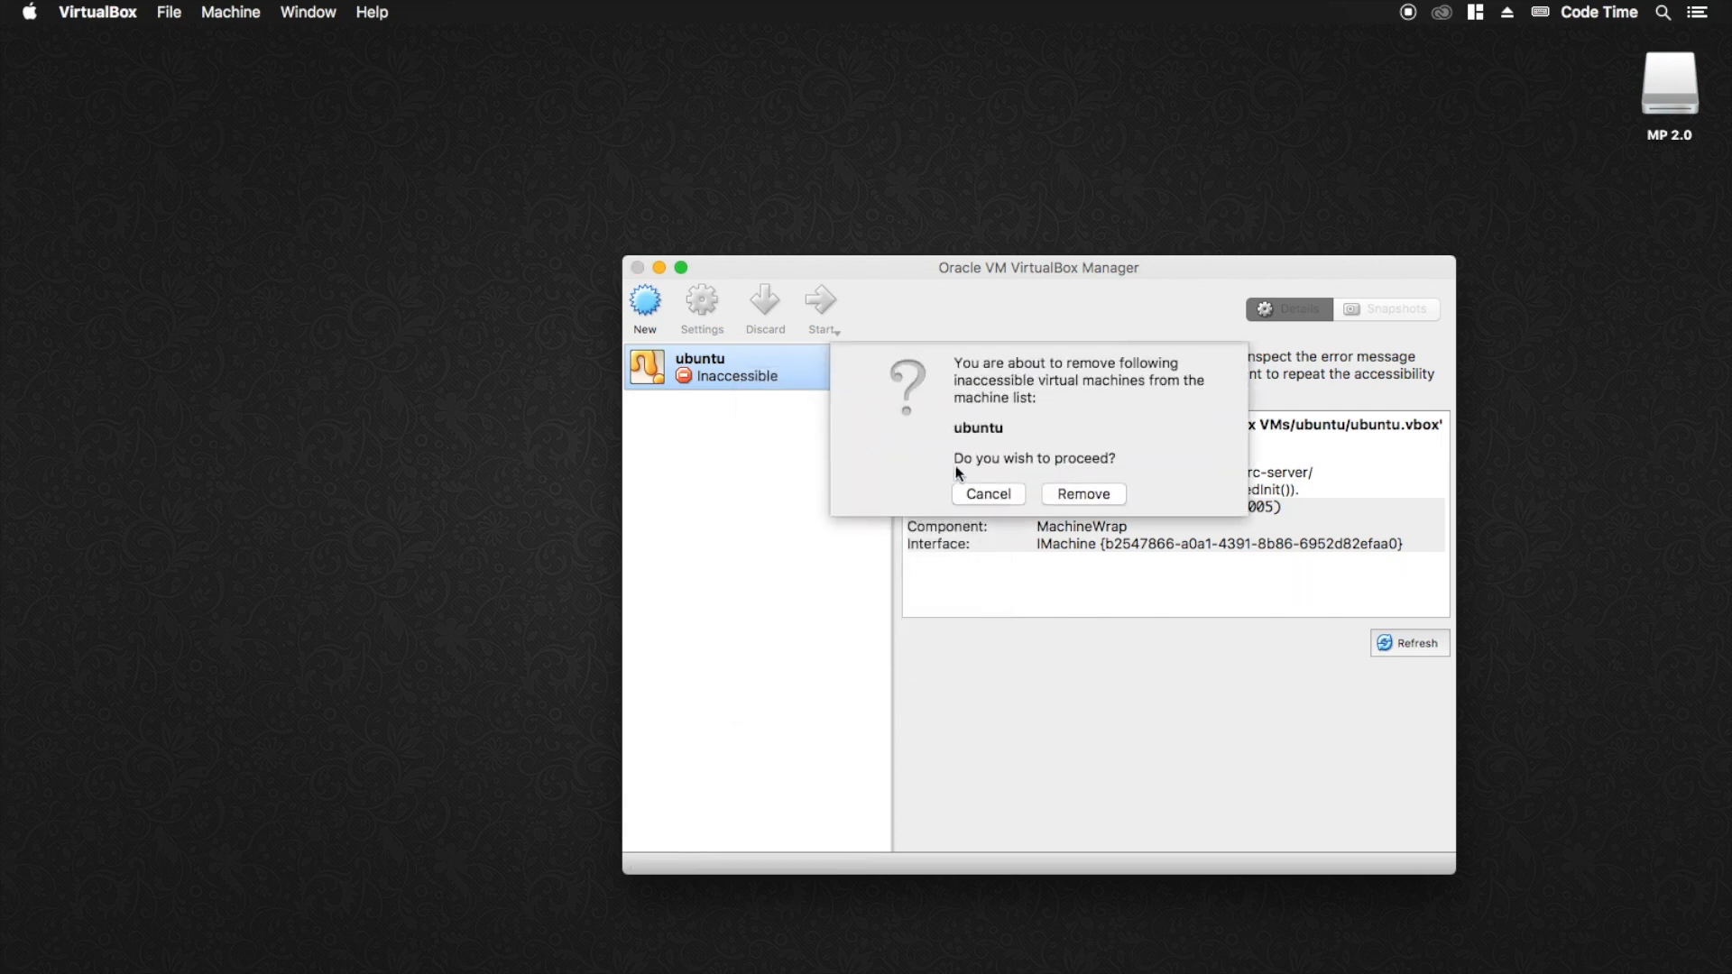
click(1106, 491)
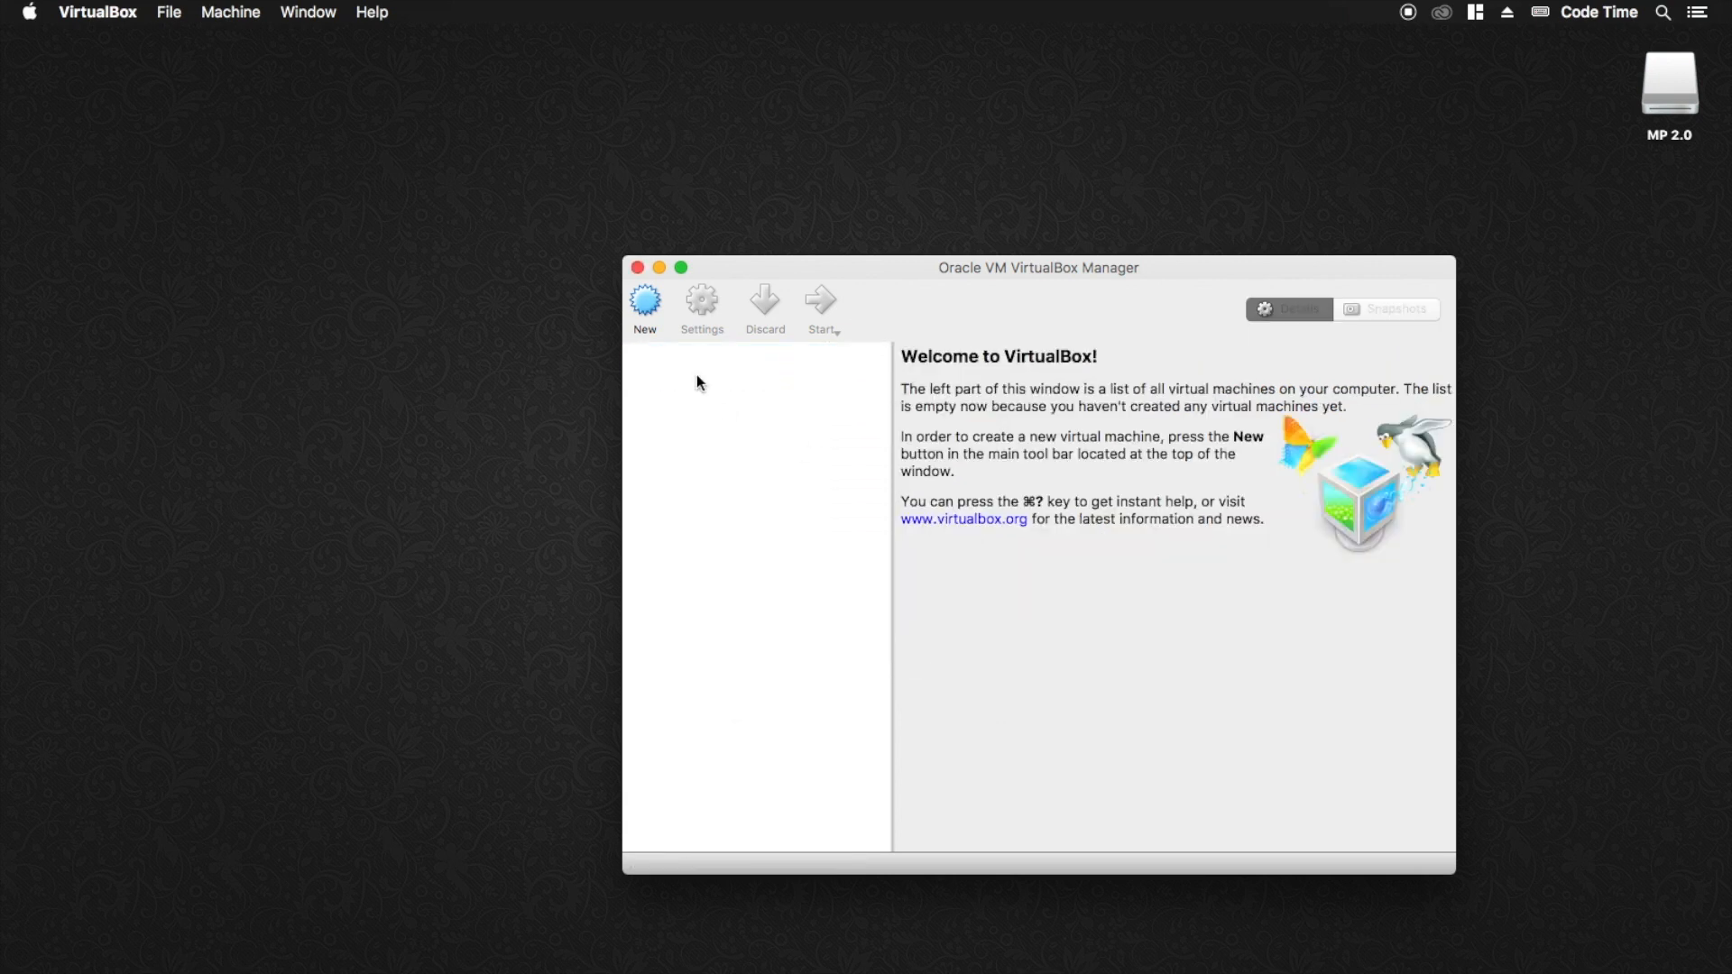
- Start a new virtual machine named Ubuntu 17.10 with type Linux and version Ubuntu (64-bit)
click(652, 303)
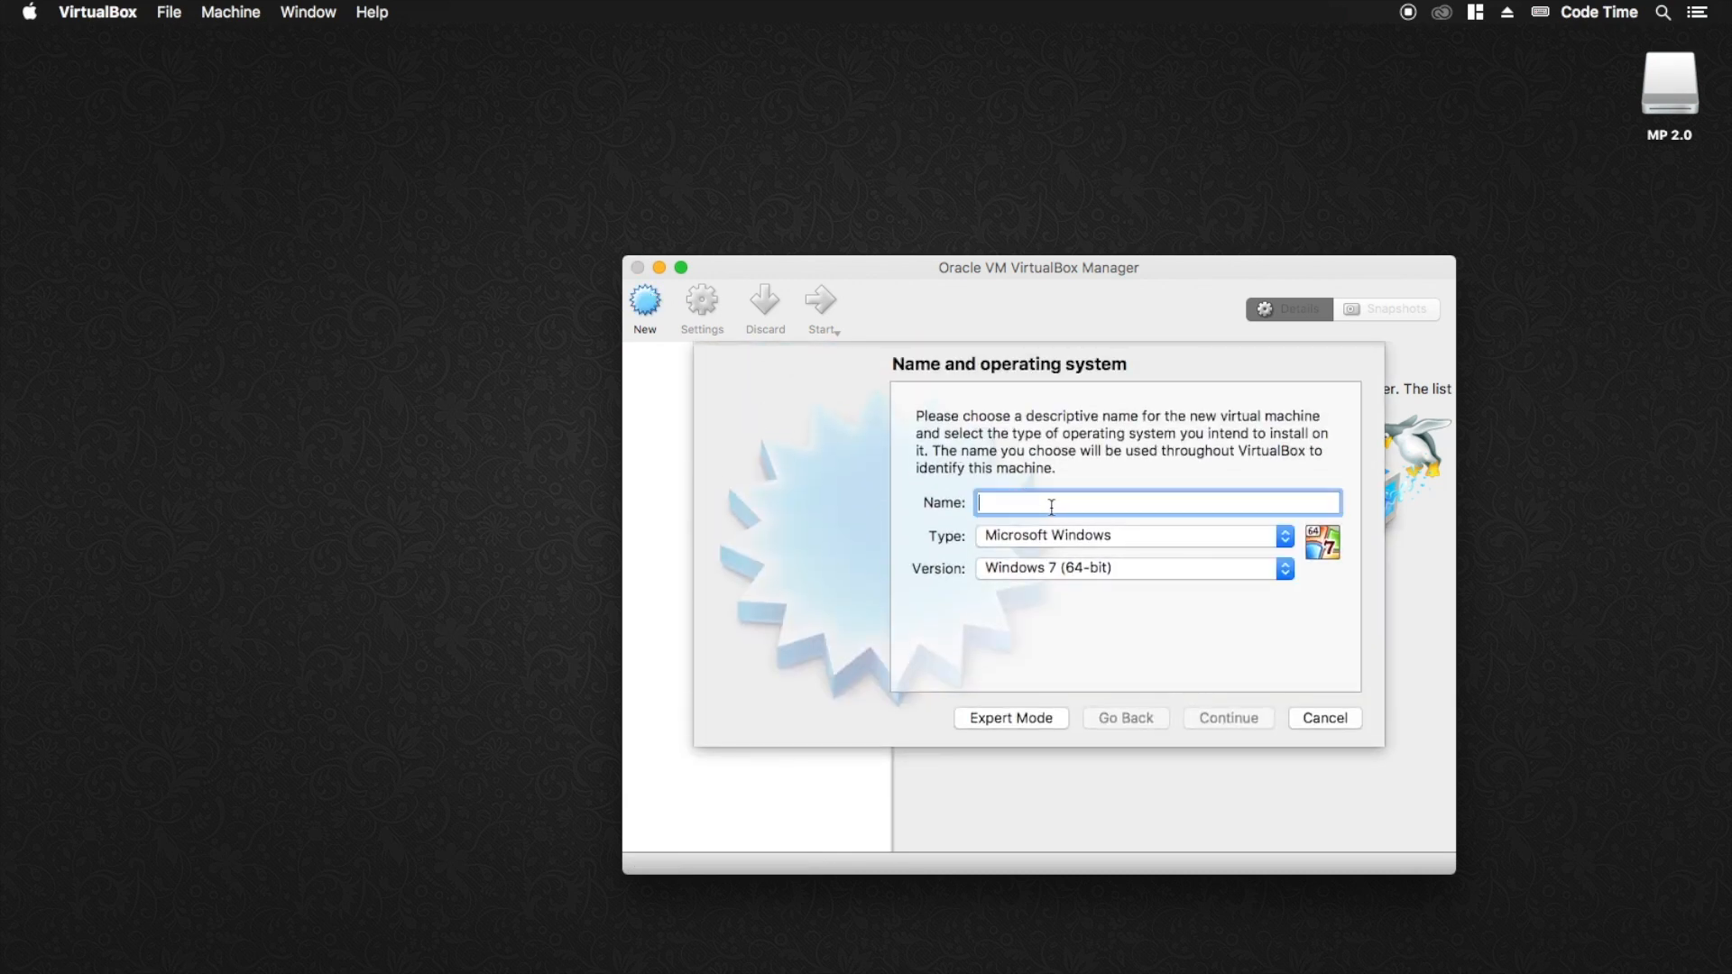
text(Ubuntu )
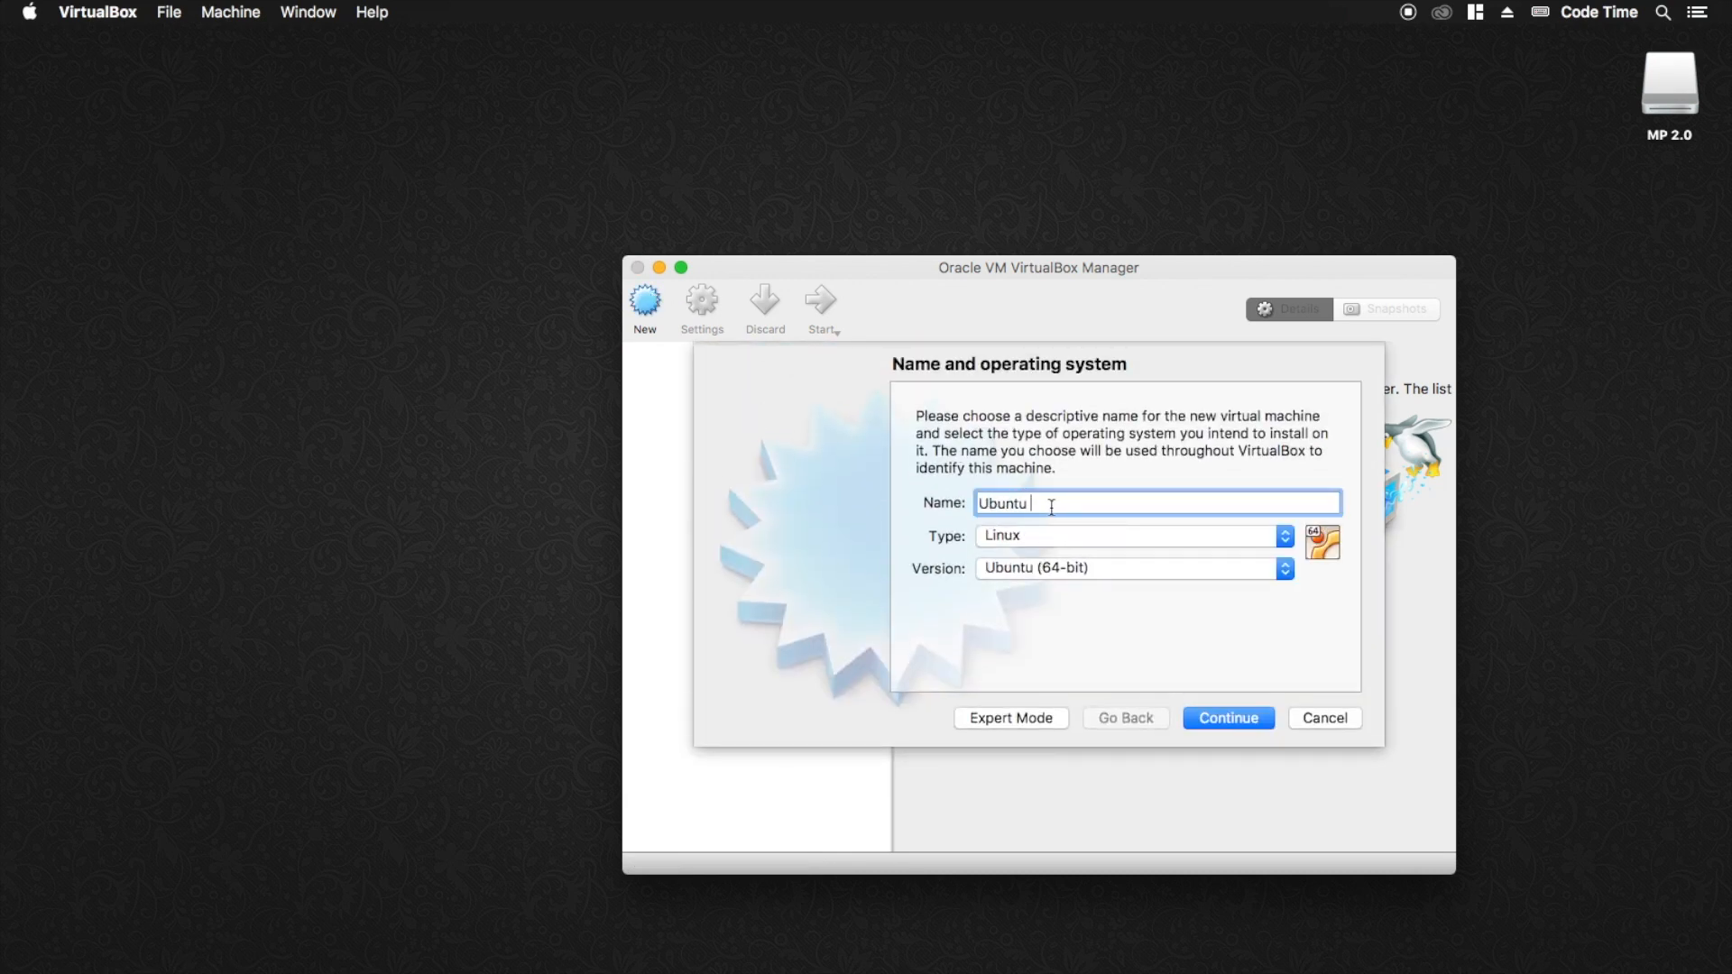
text(17.10)
click(1076, 569)
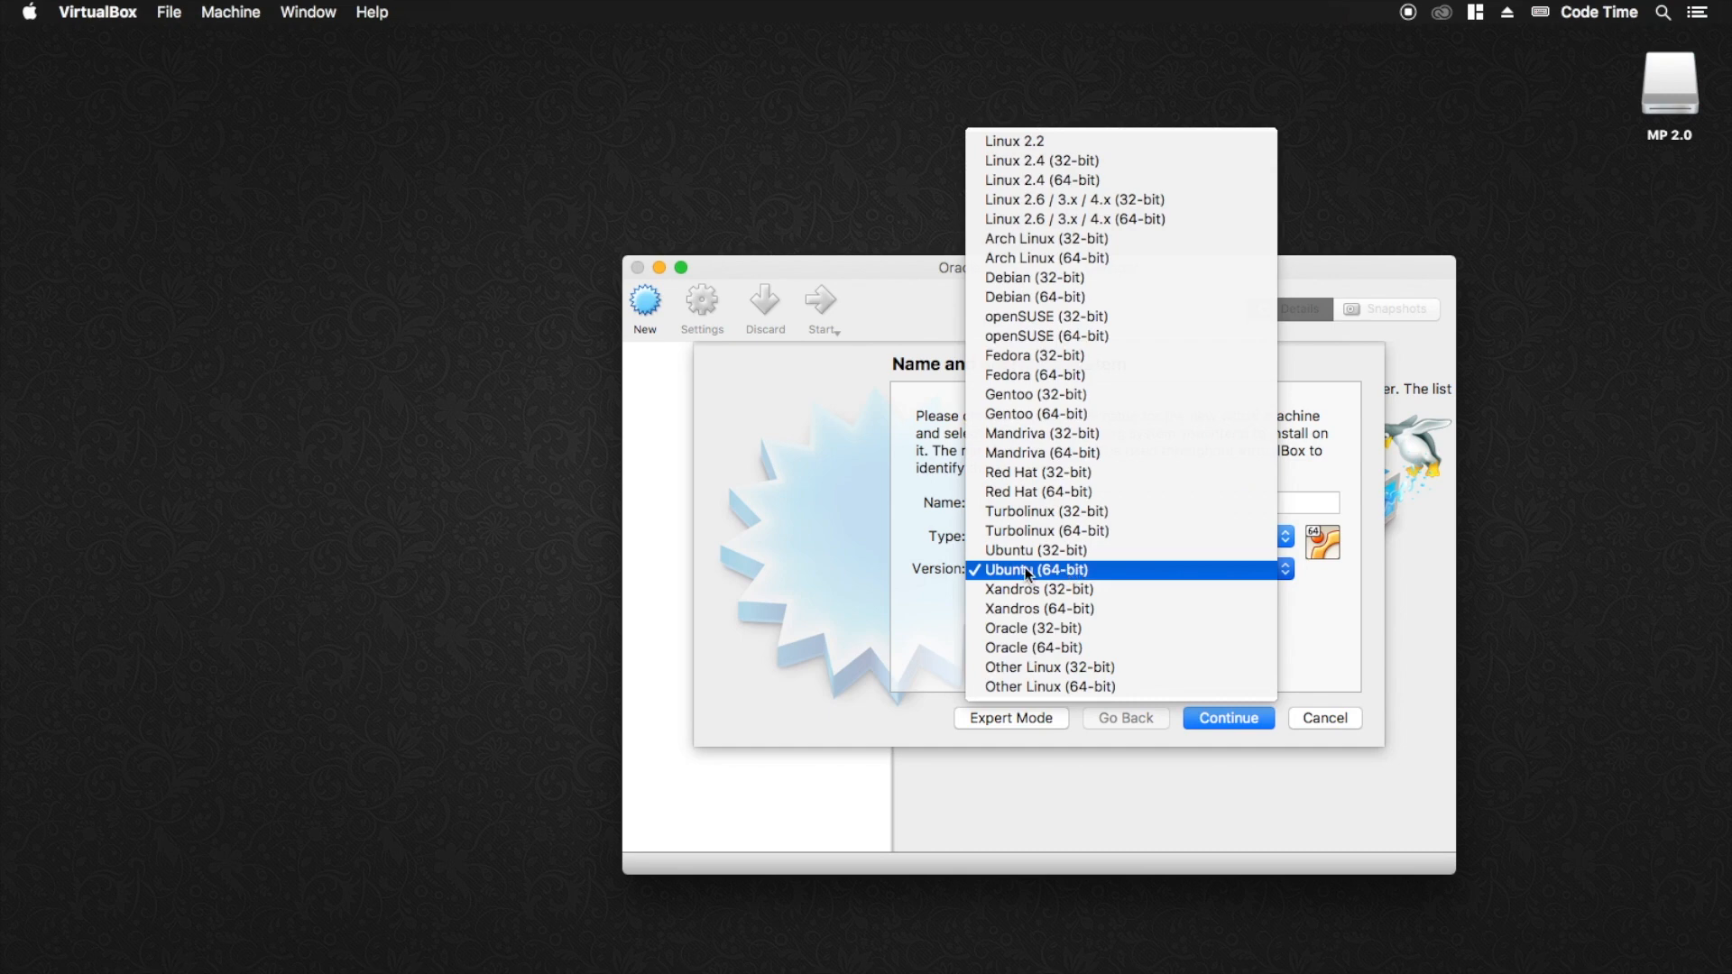
click(837, 619)
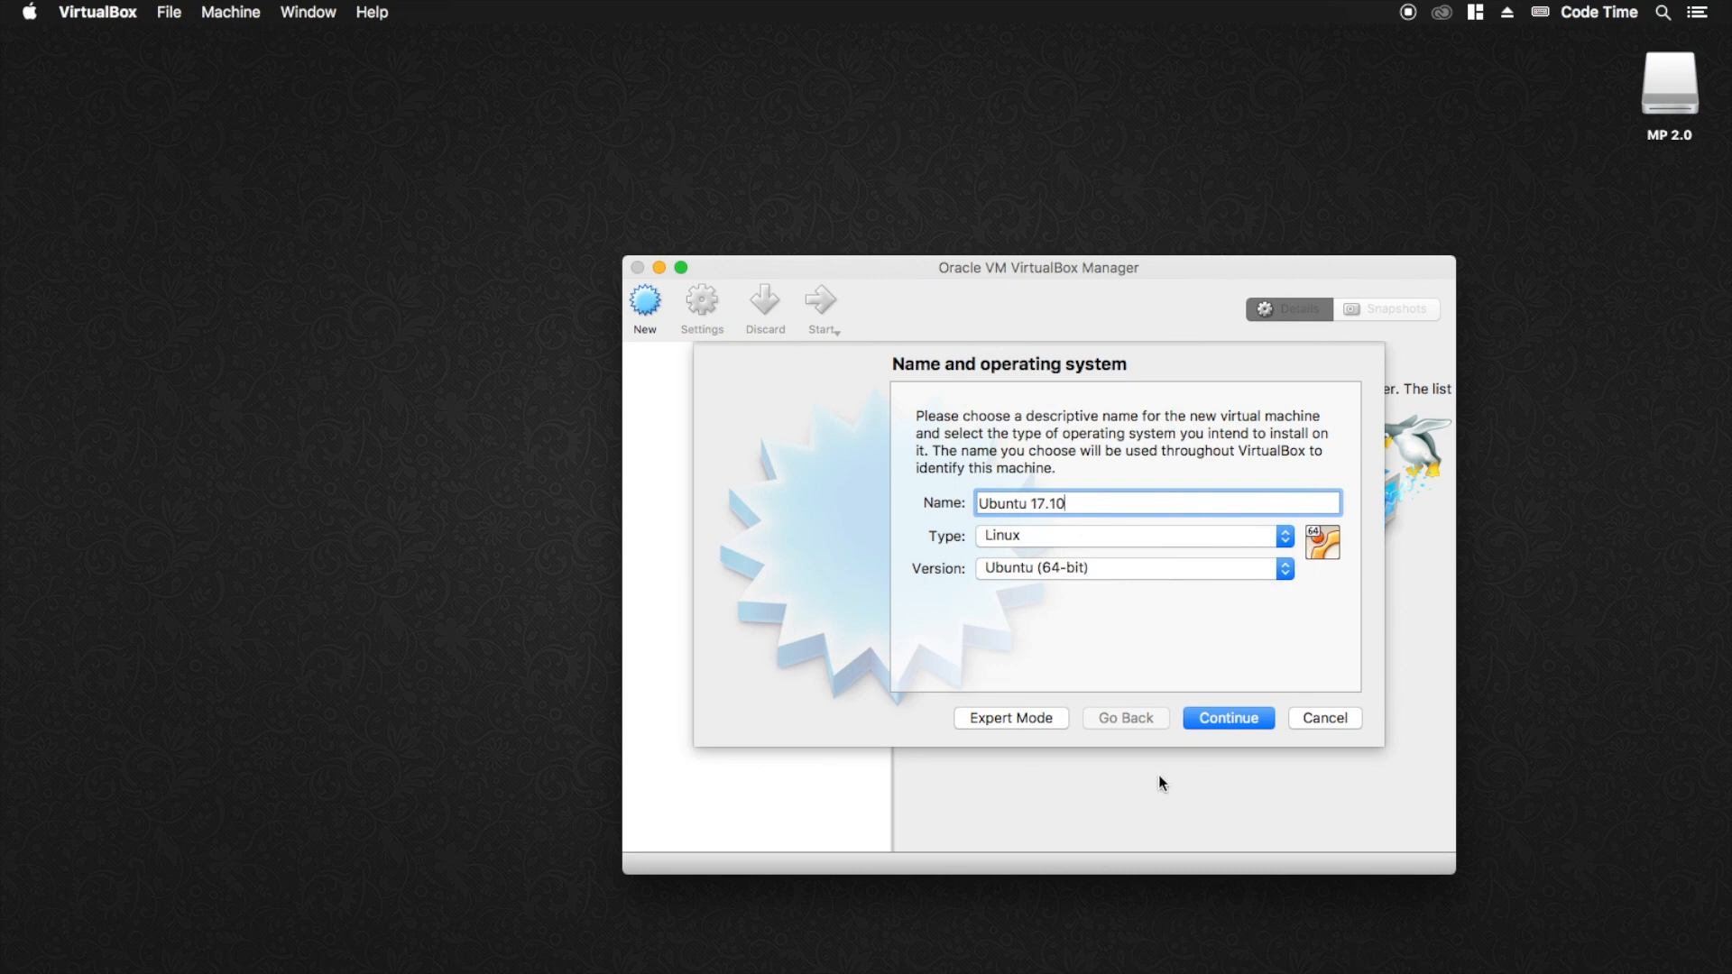
click(1218, 722)
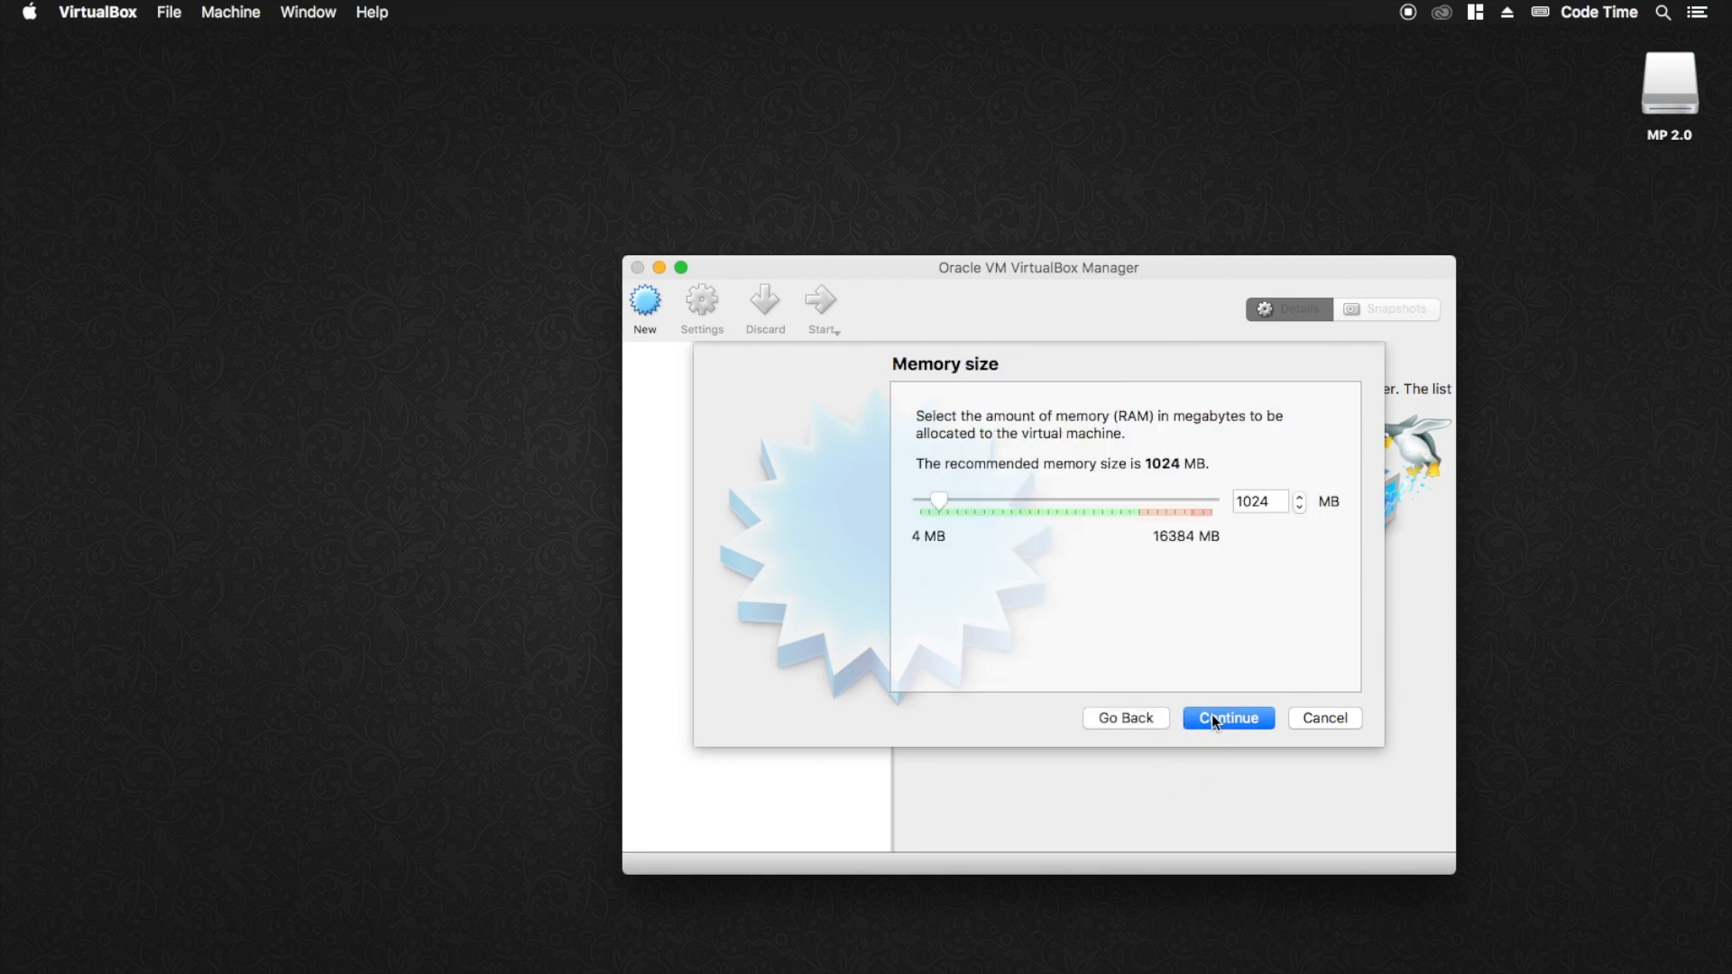
- Set the new virtual machine's memory size to 4096 MB
double_click(1252, 502)
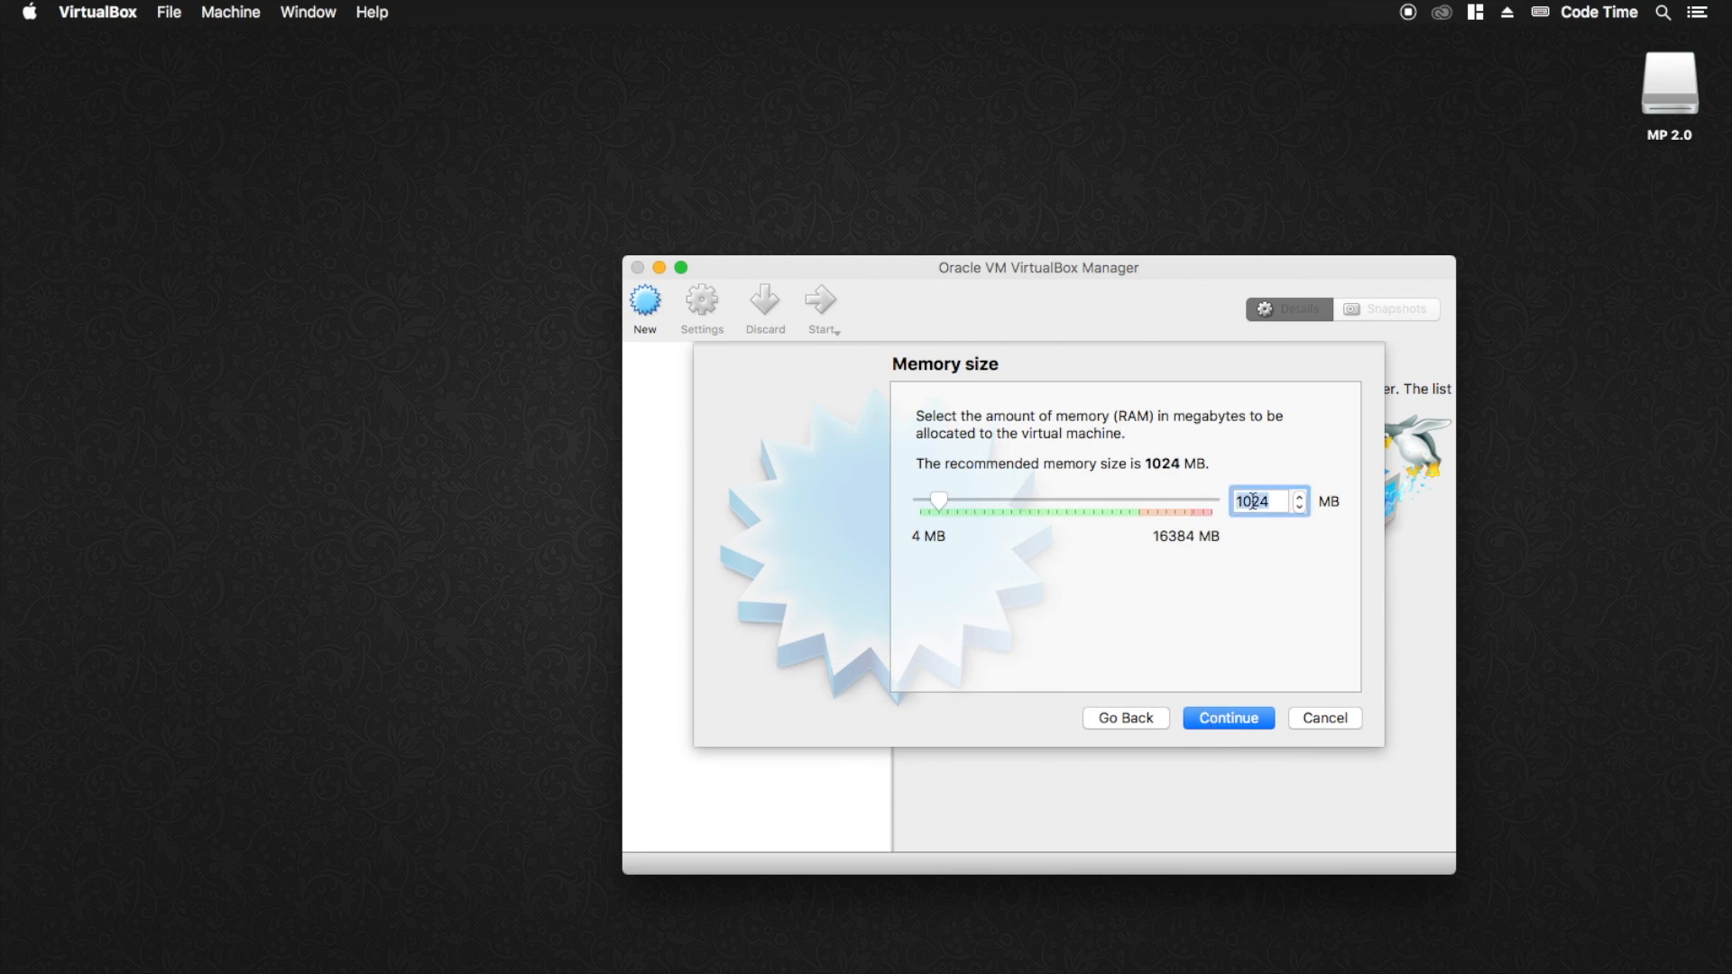
text(4096)
click(1256, 719)
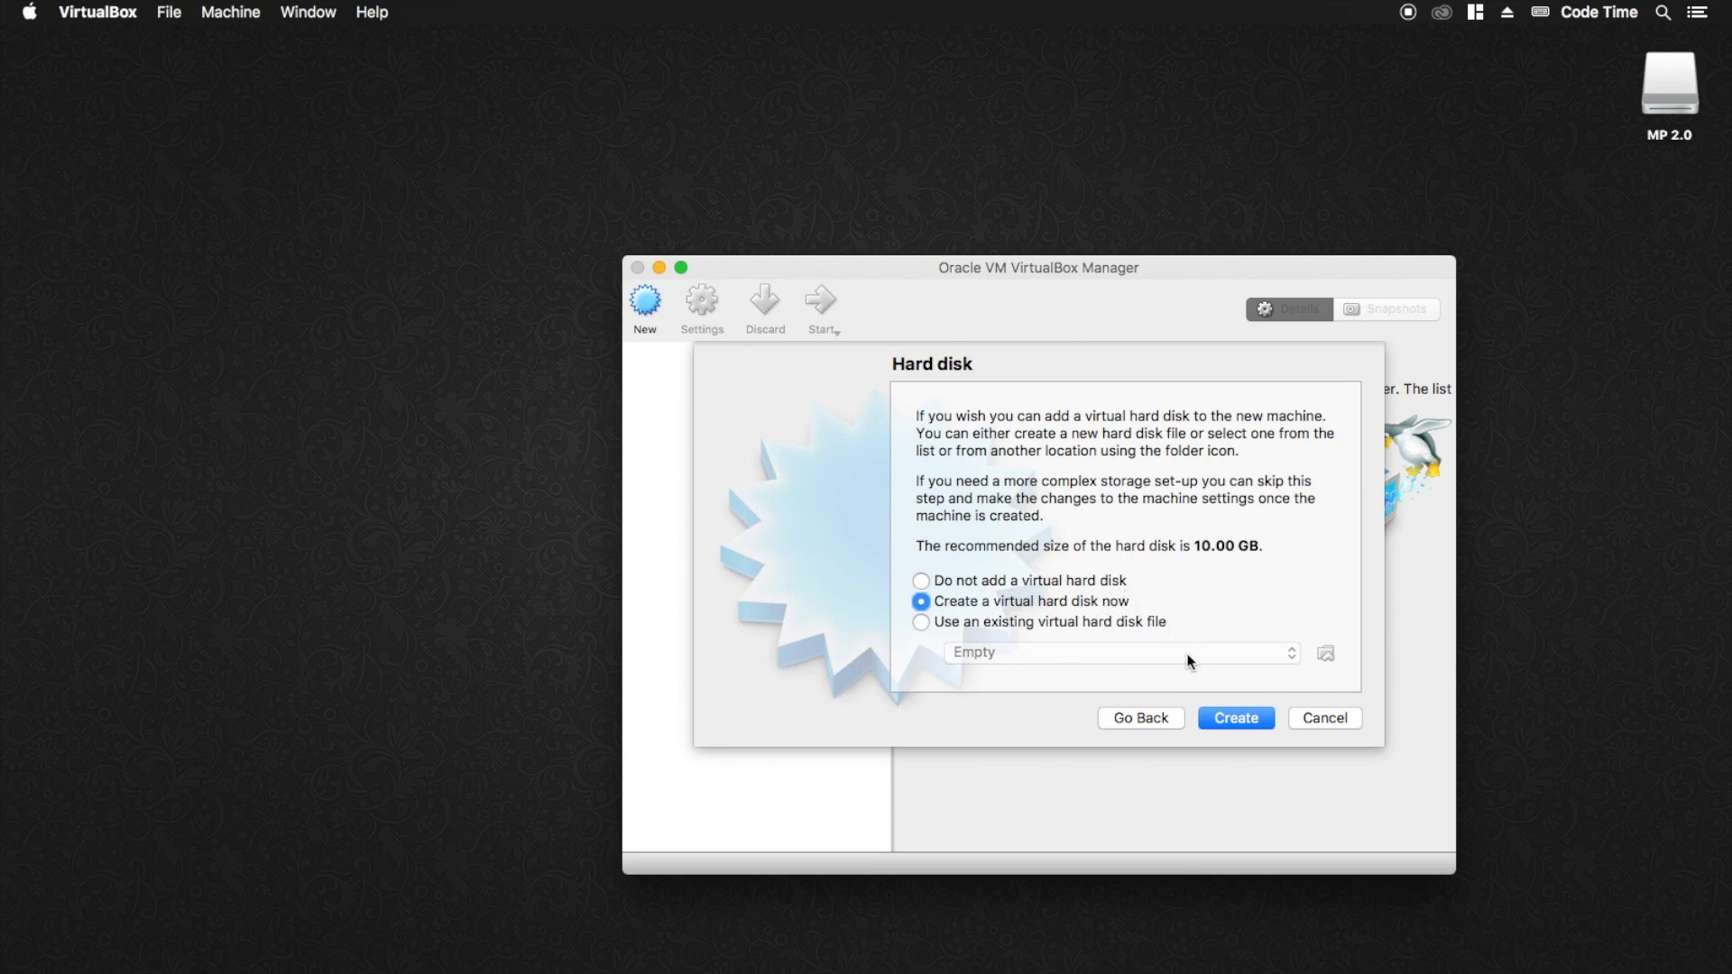
- Create a virtual hard disk for the new machine as a dynamically allocated VDI (VirtualBox Disk Image)
click(1234, 719)
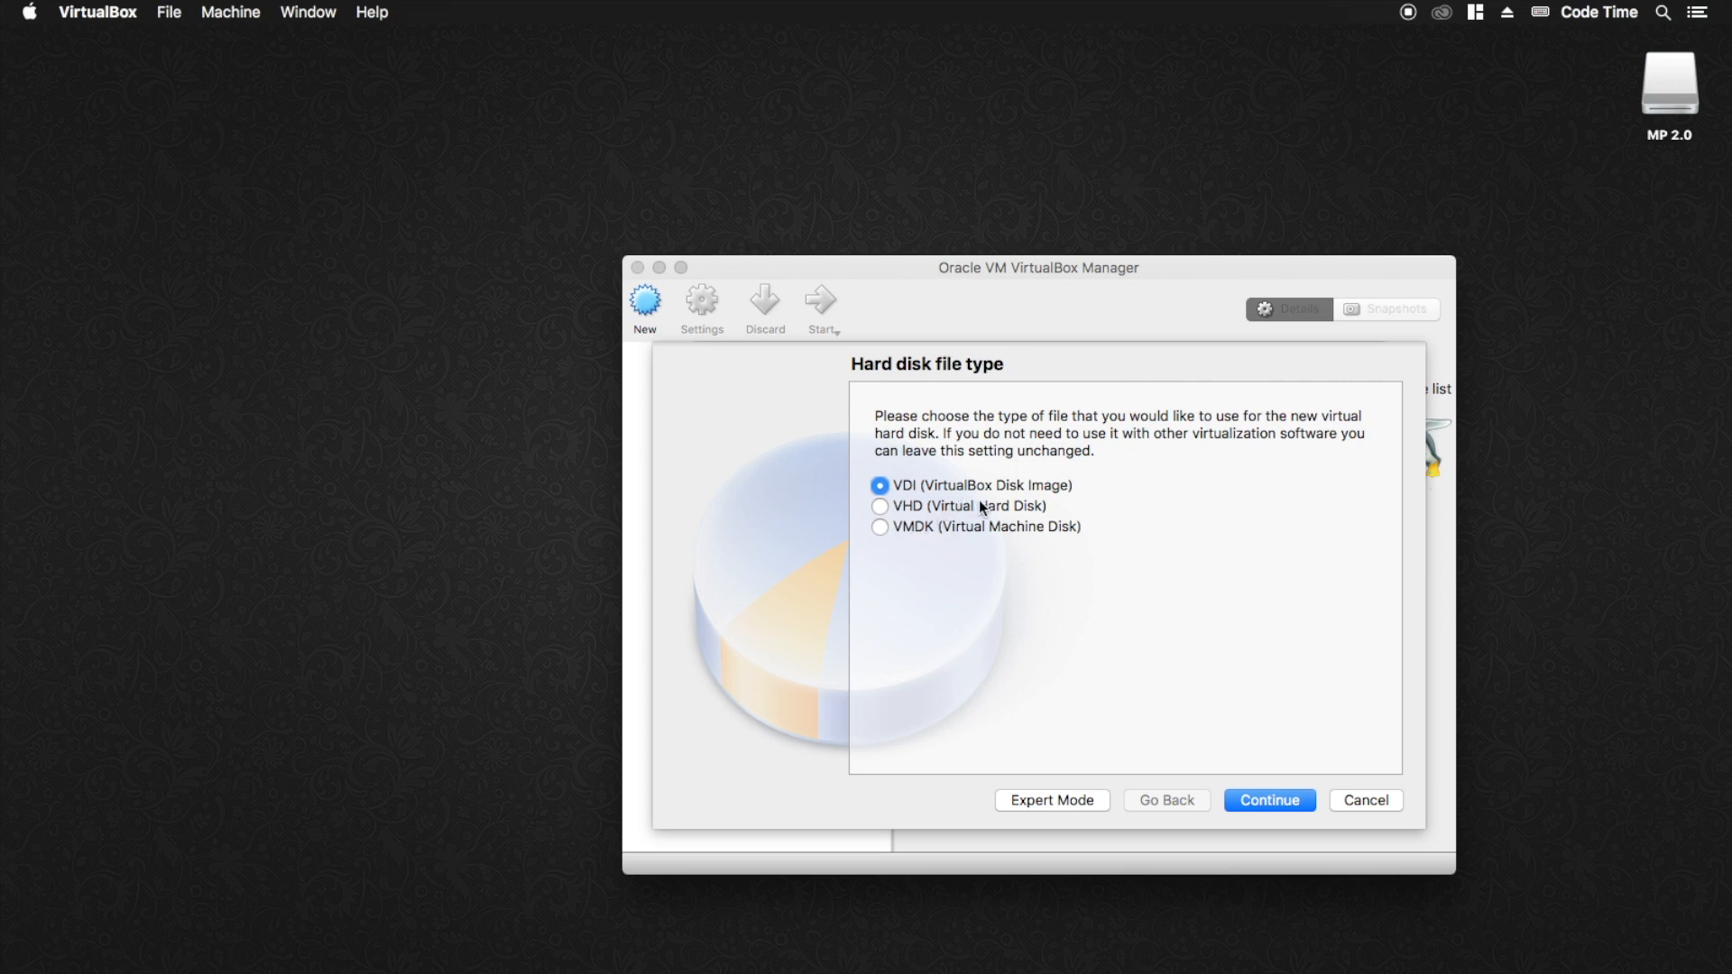
click(1285, 803)
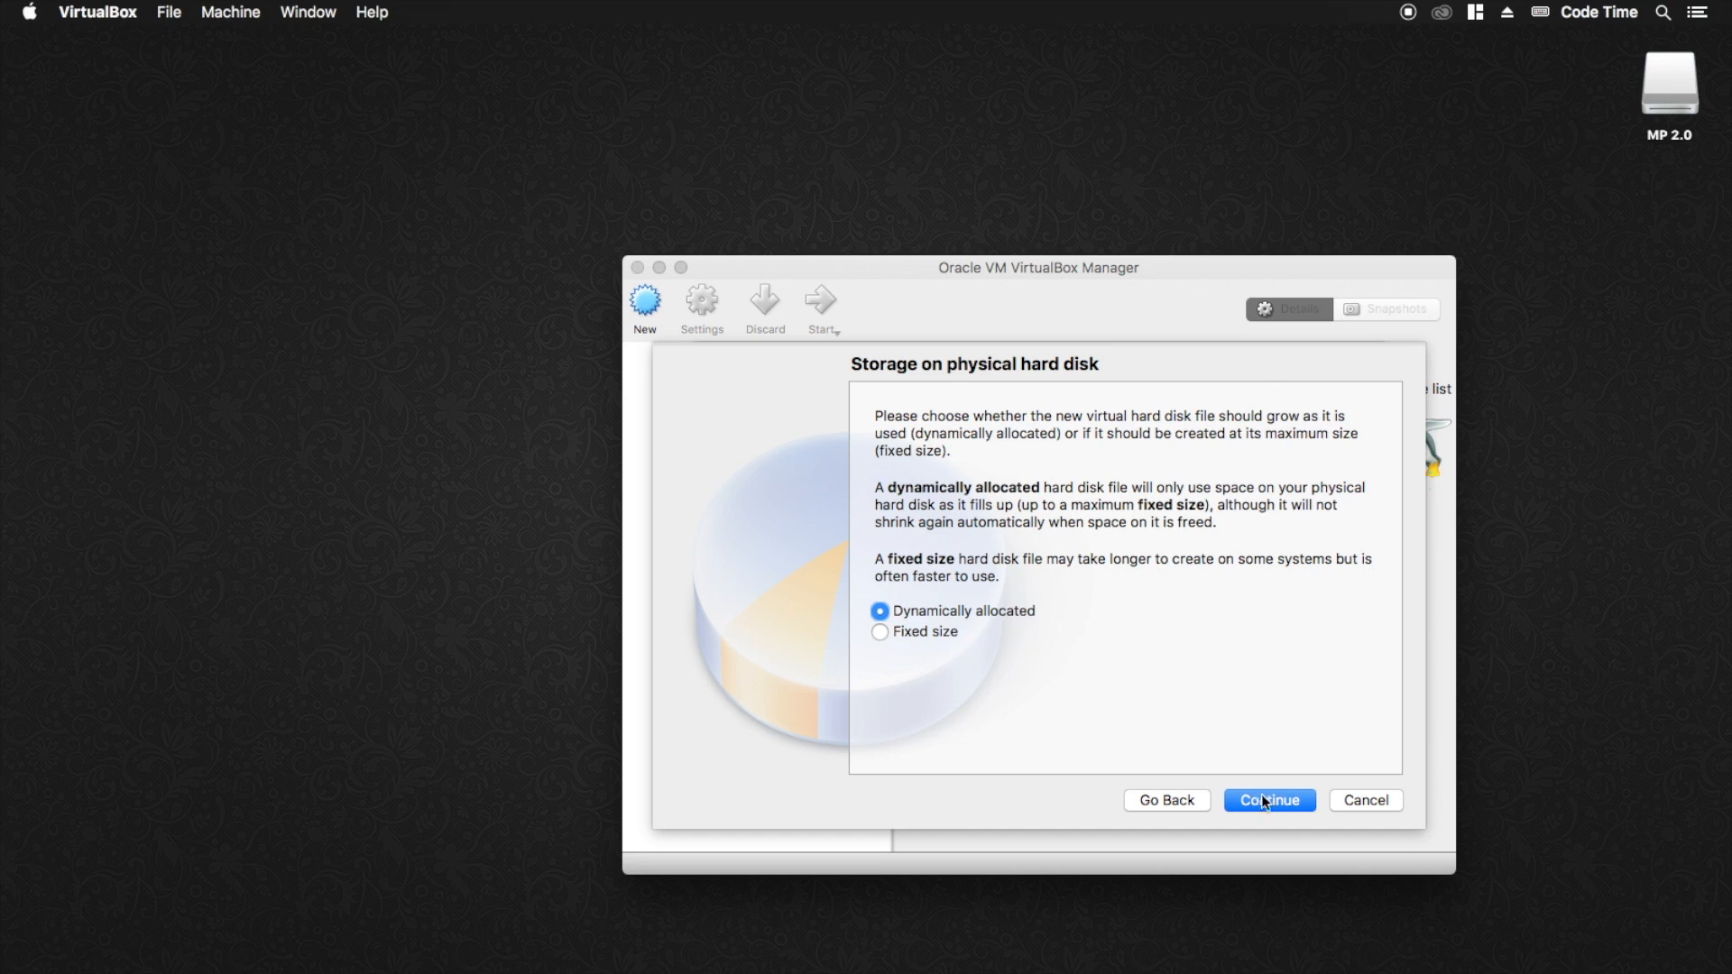
click(1281, 808)
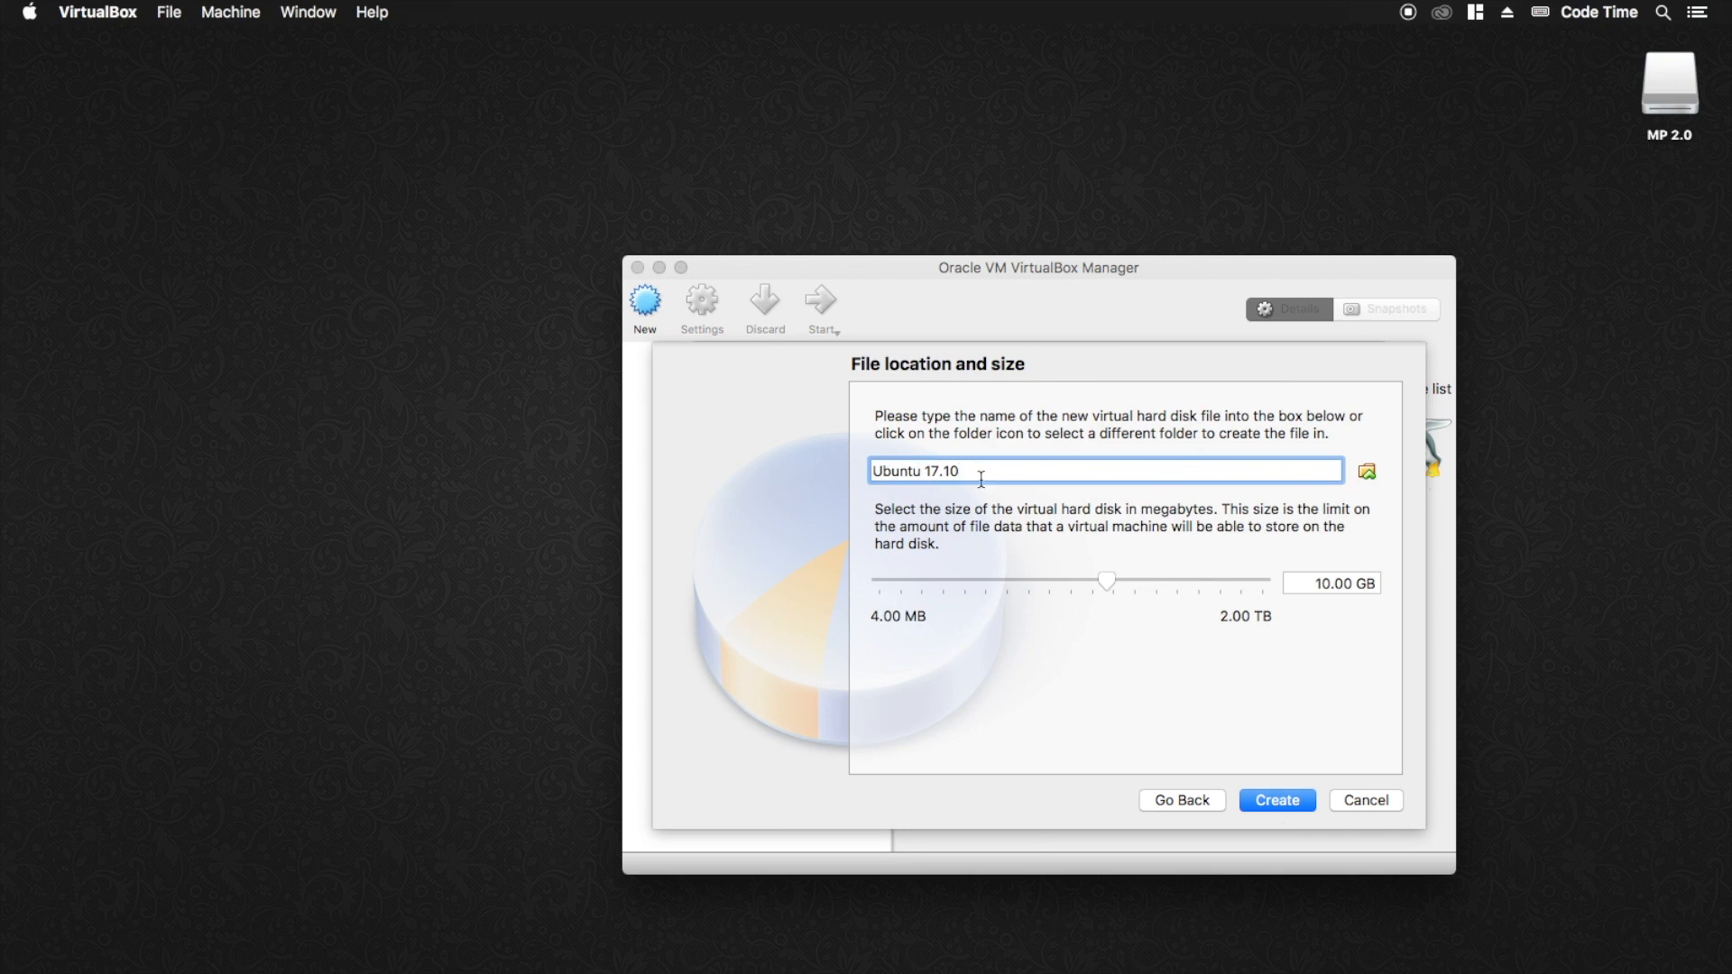
- Set the virtual hard disk size to 30.00 GB and finish creating the machine
click(1300, 585)
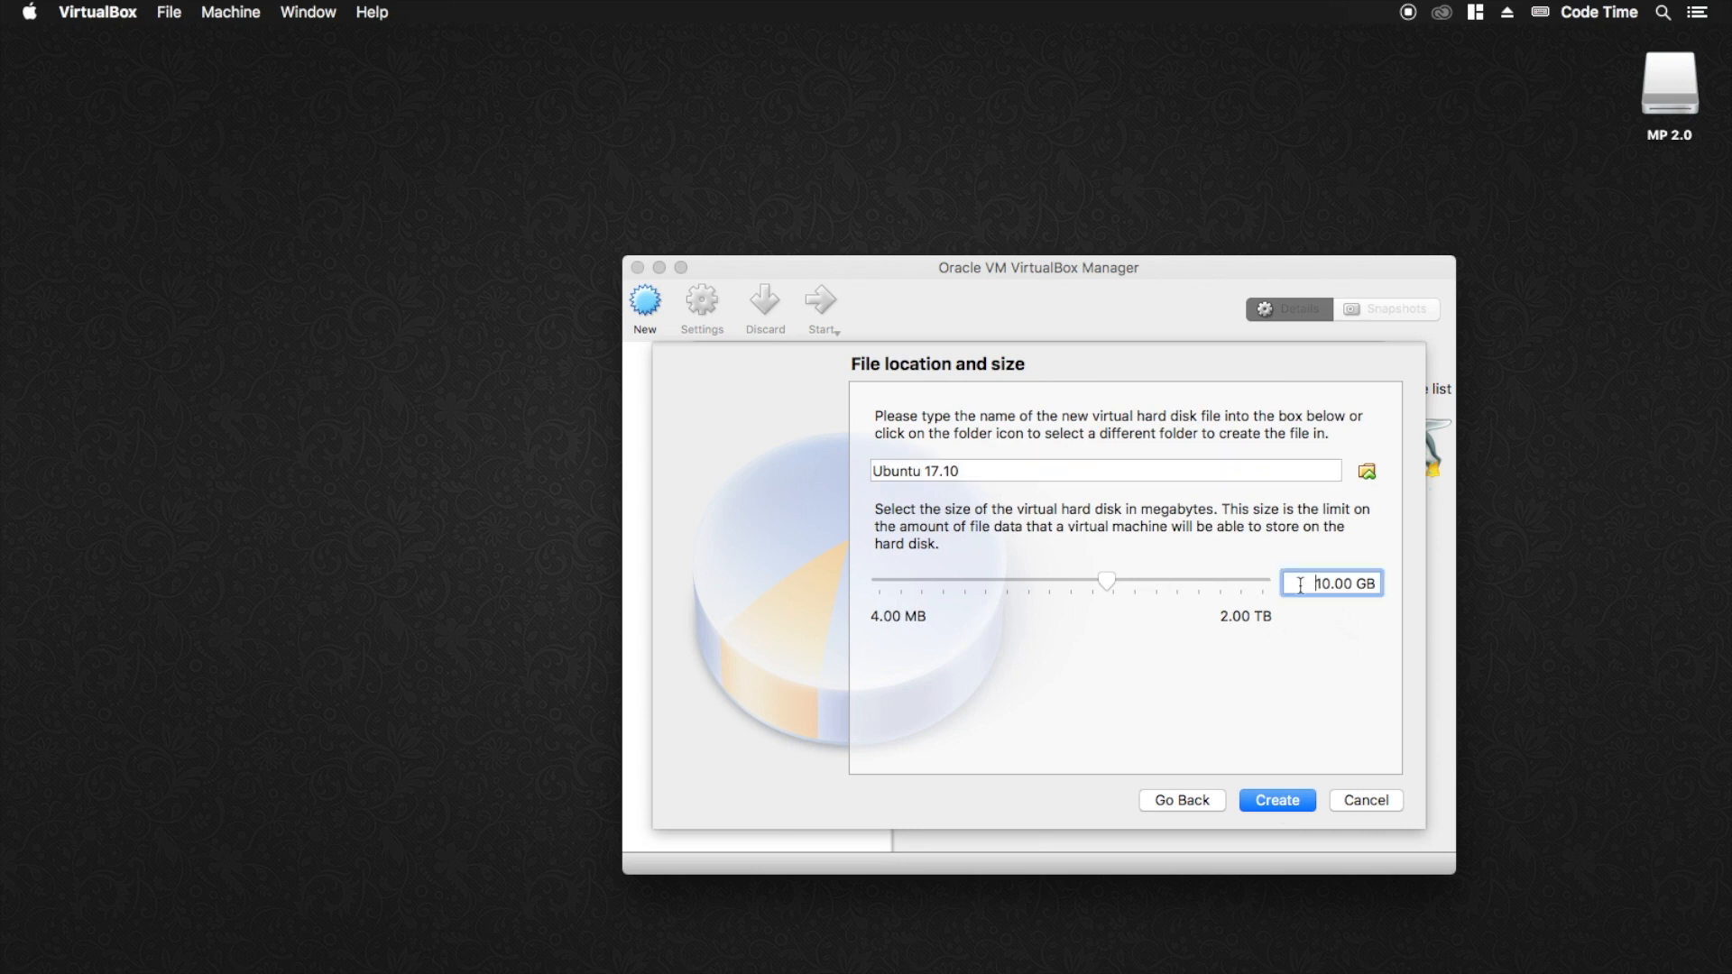
key(Delete)
text(3)
click(1286, 798)
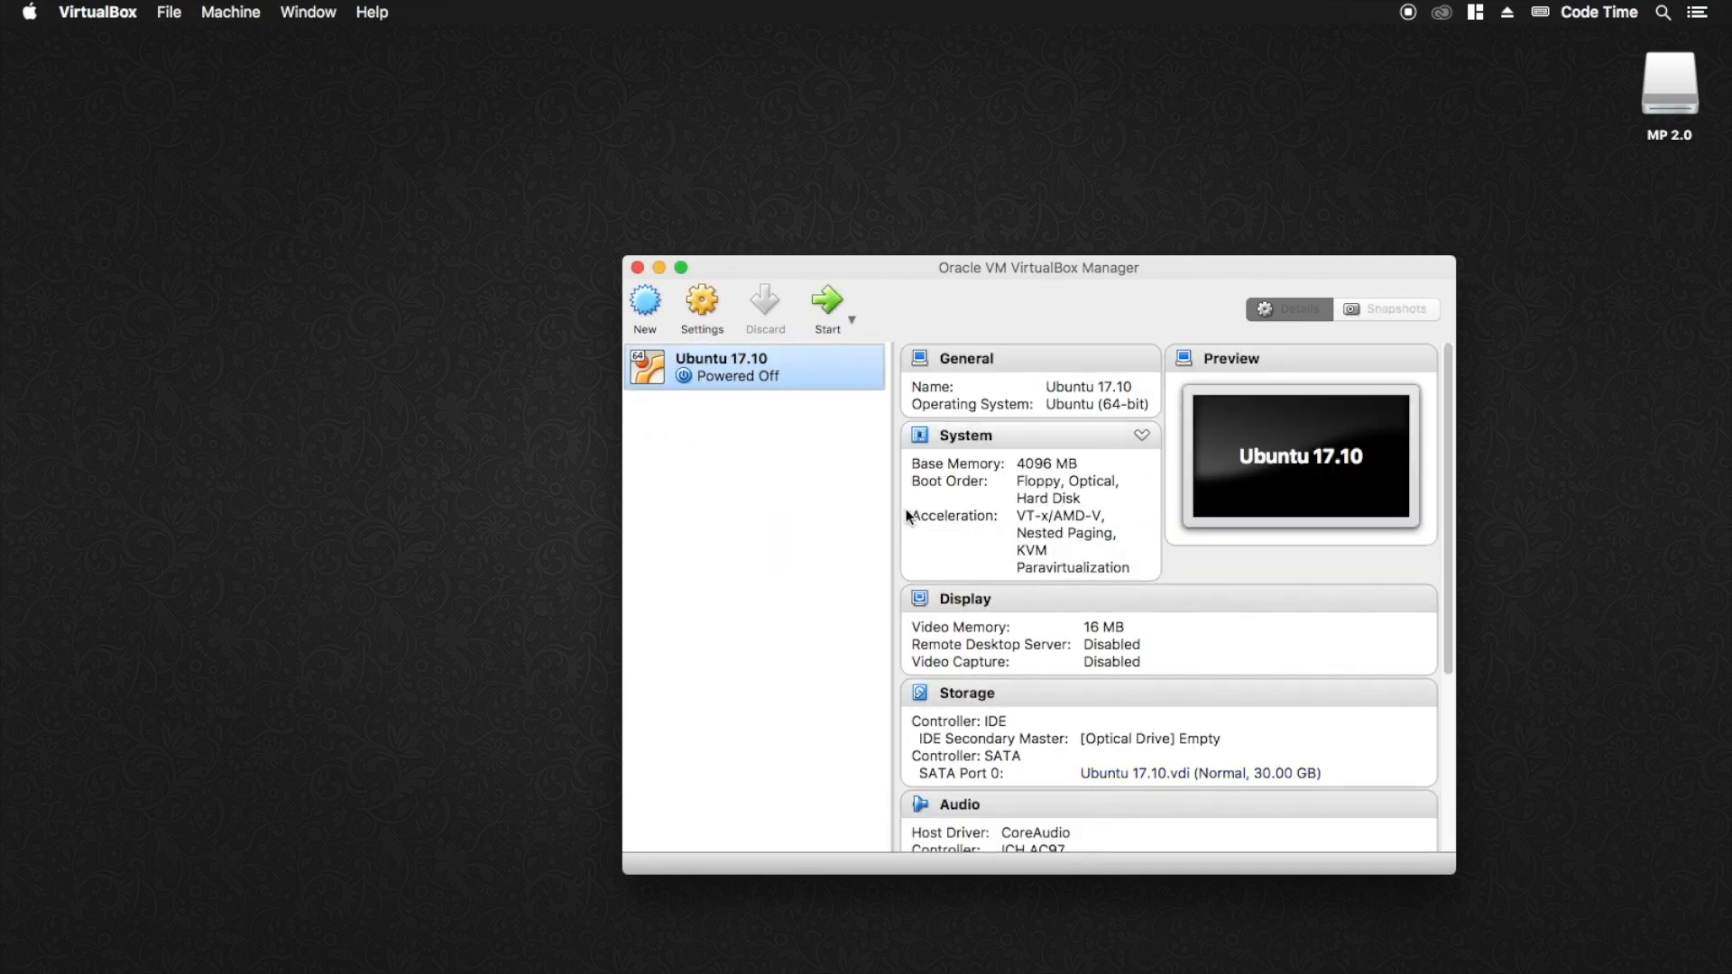
- In the settings of the Ubuntu 17.10 machine, assign 2 processors and set the video memory to 128 MB
click(703, 306)
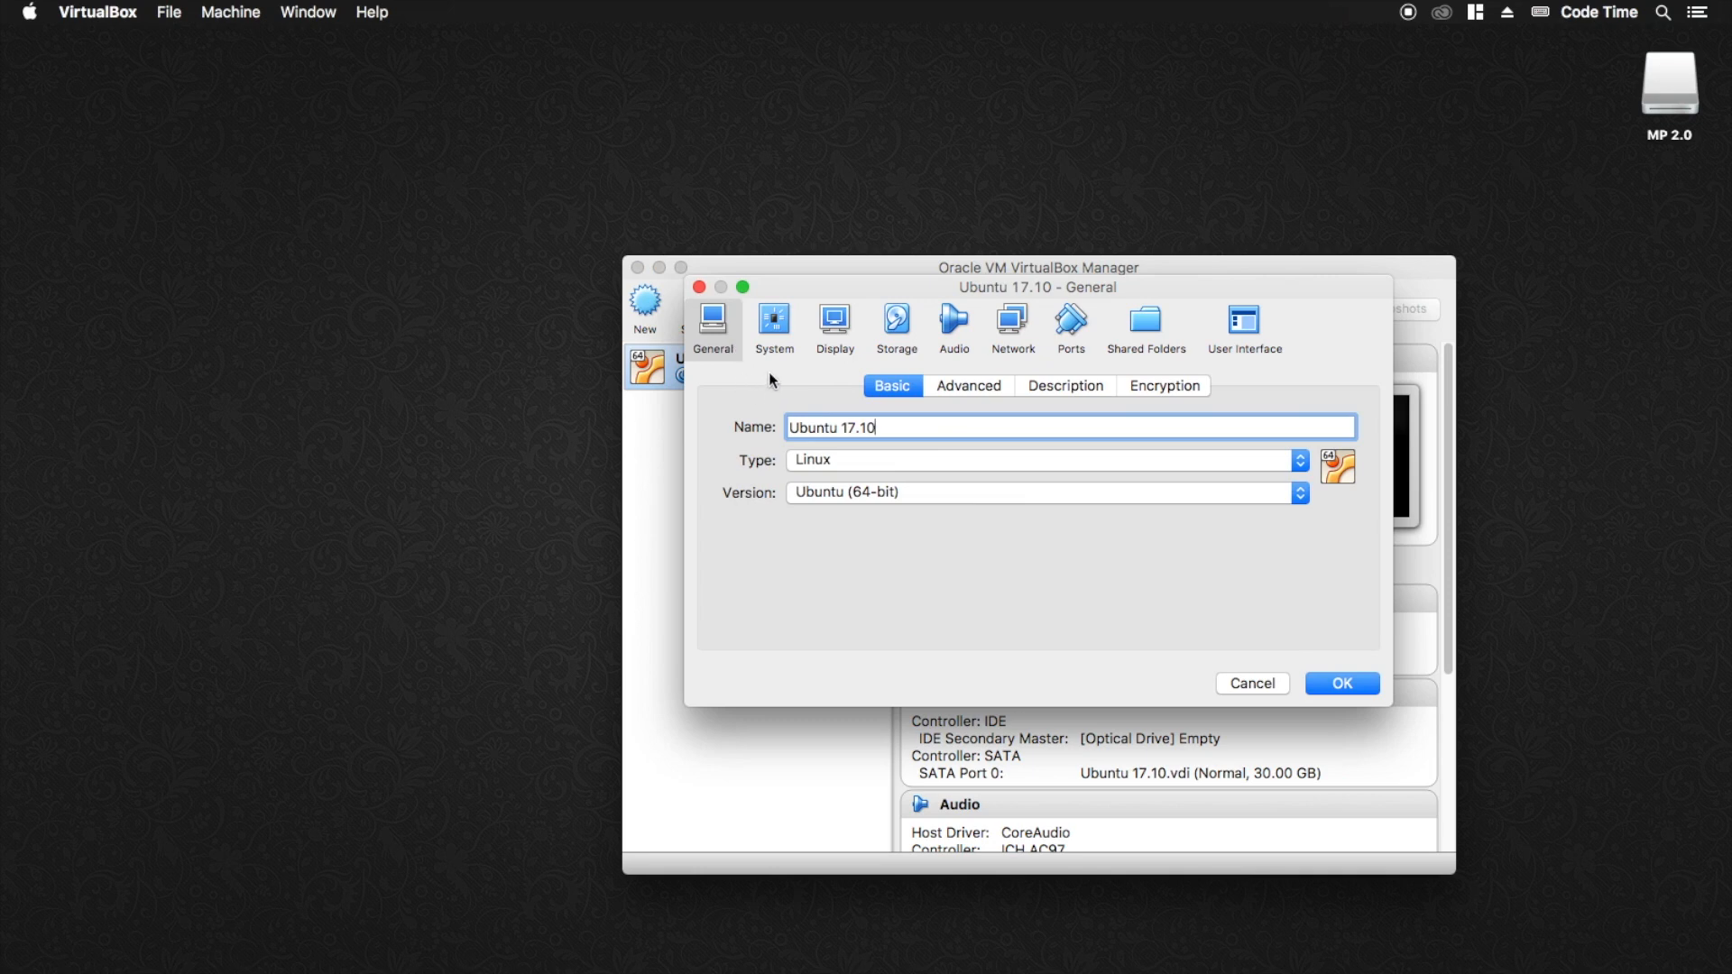
click(973, 381)
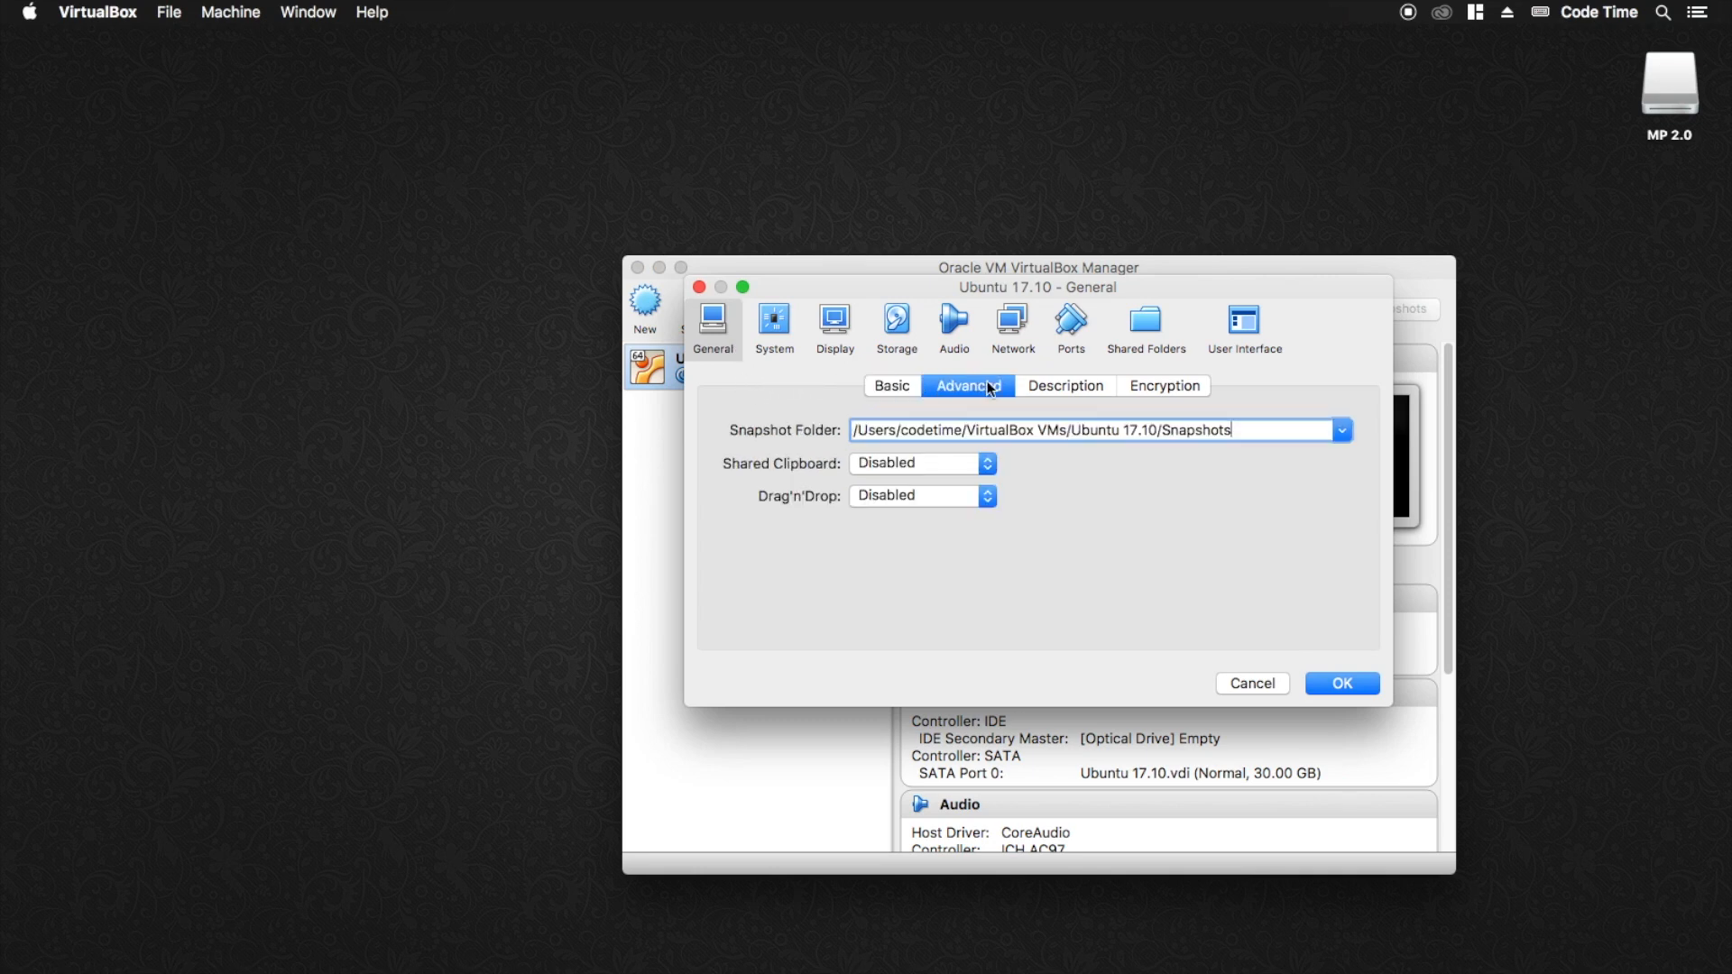
click(1043, 386)
click(898, 390)
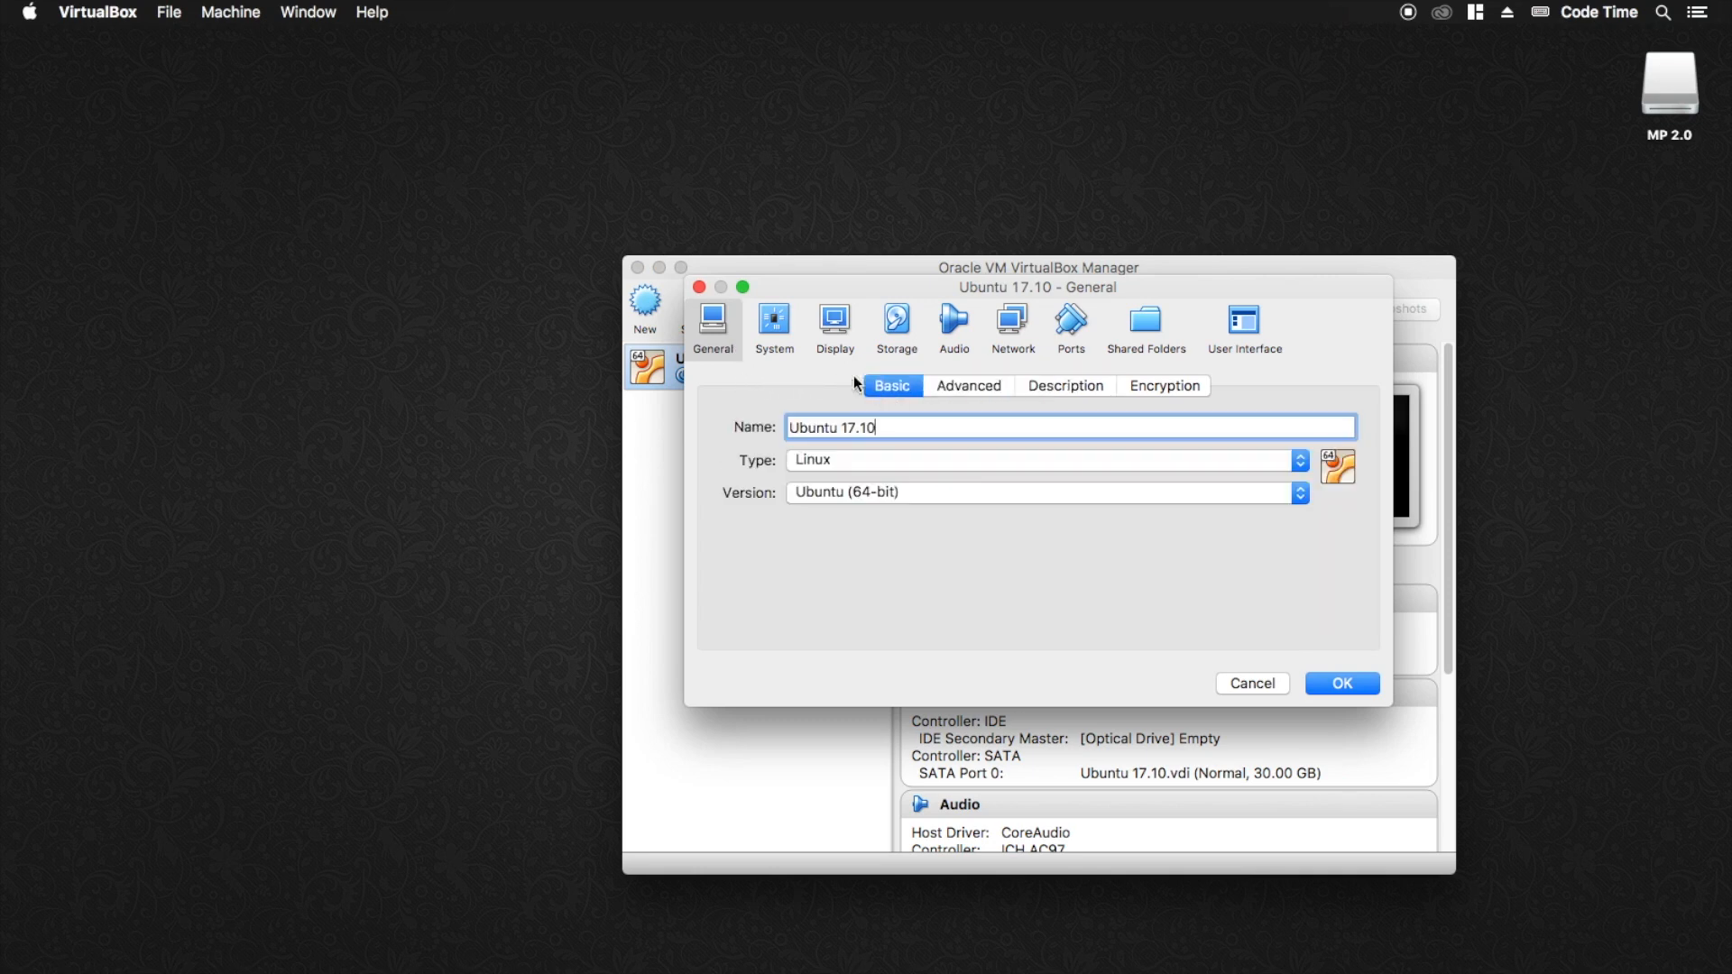
click(767, 327)
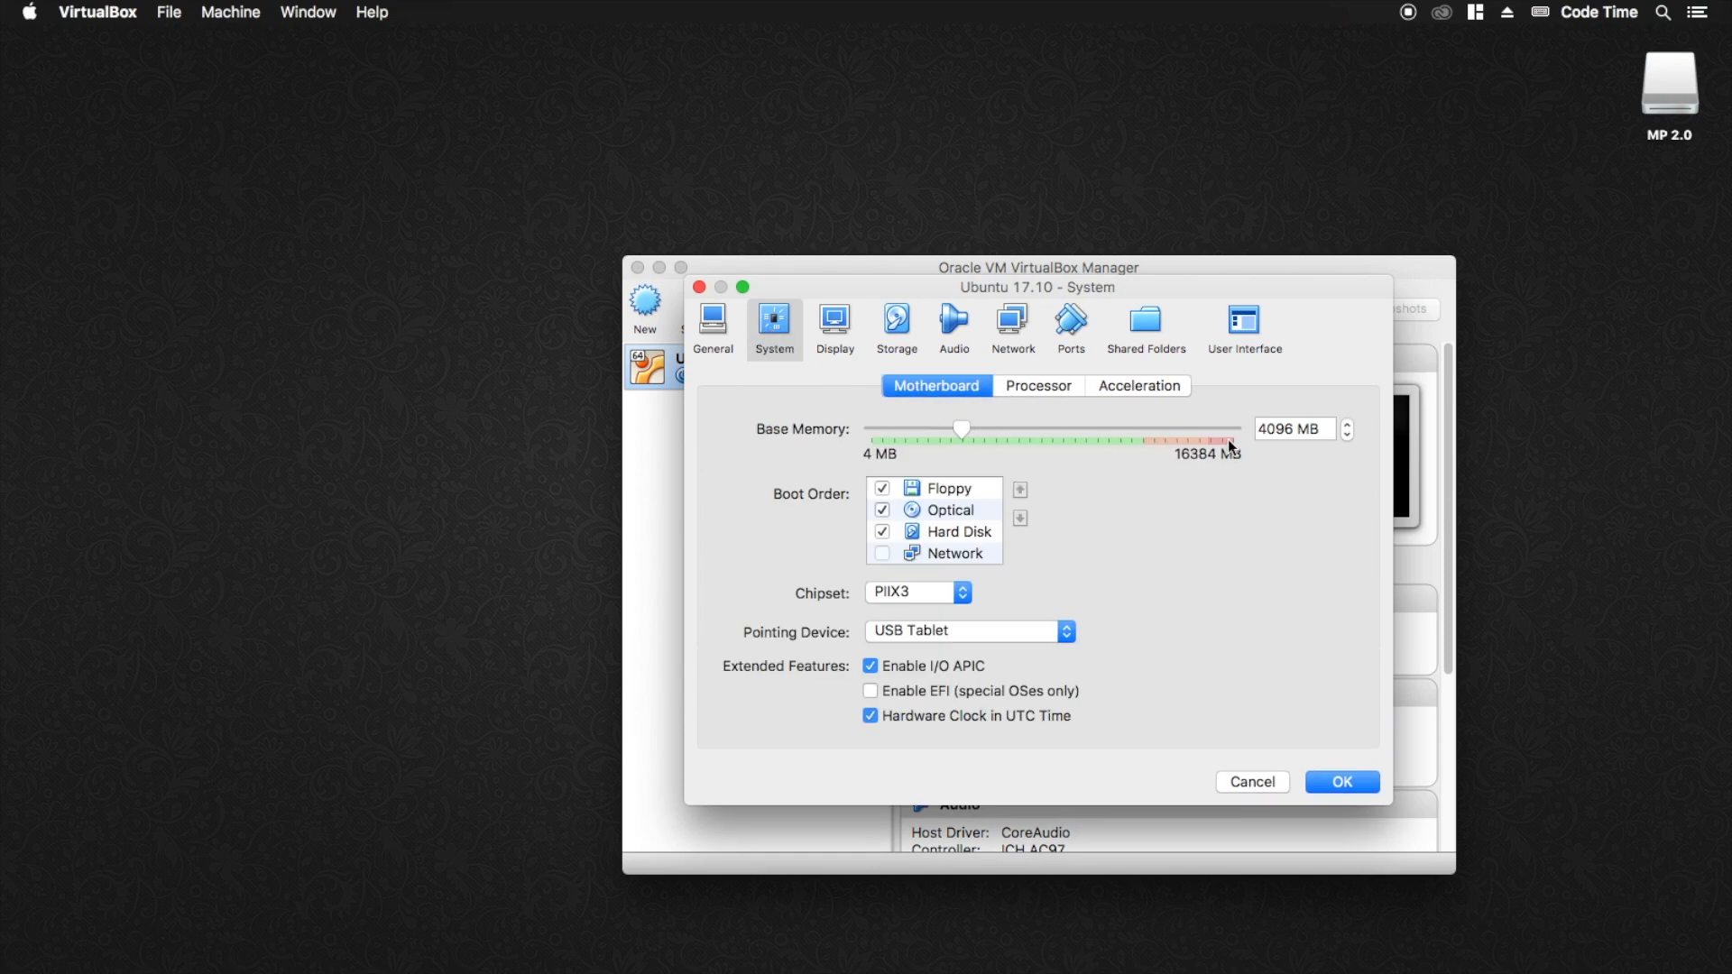
click(1046, 387)
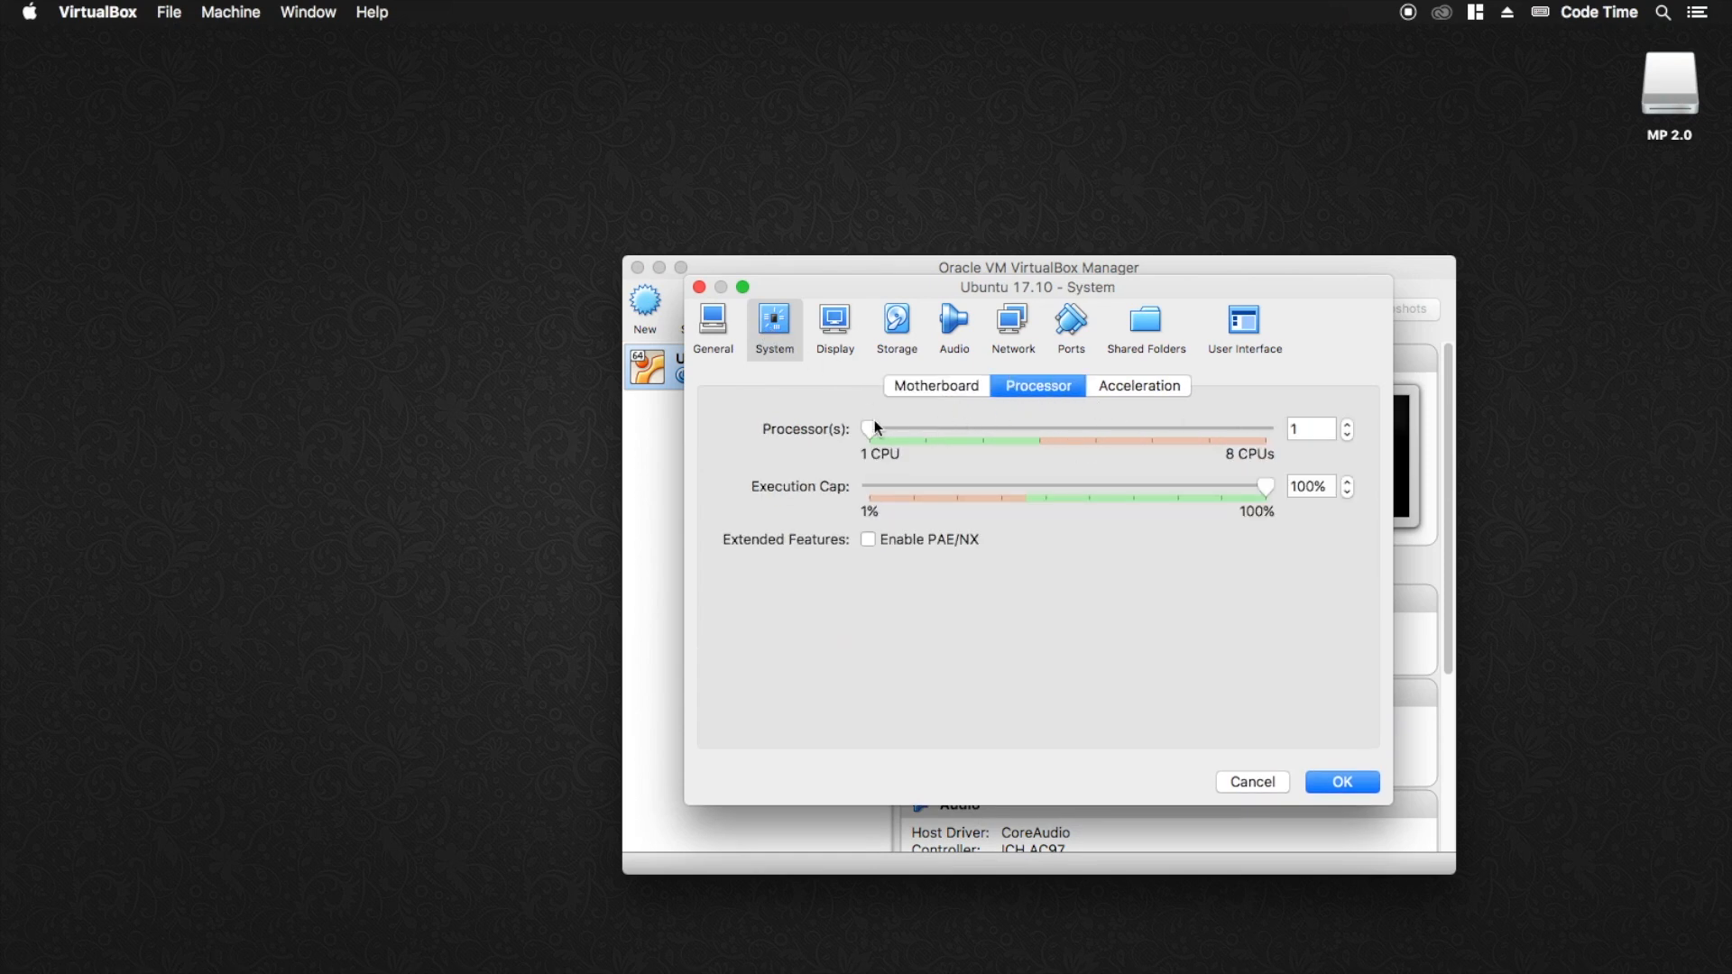
drag(872, 432, 925, 434)
drag(1045, 434, 910, 431)
click(824, 329)
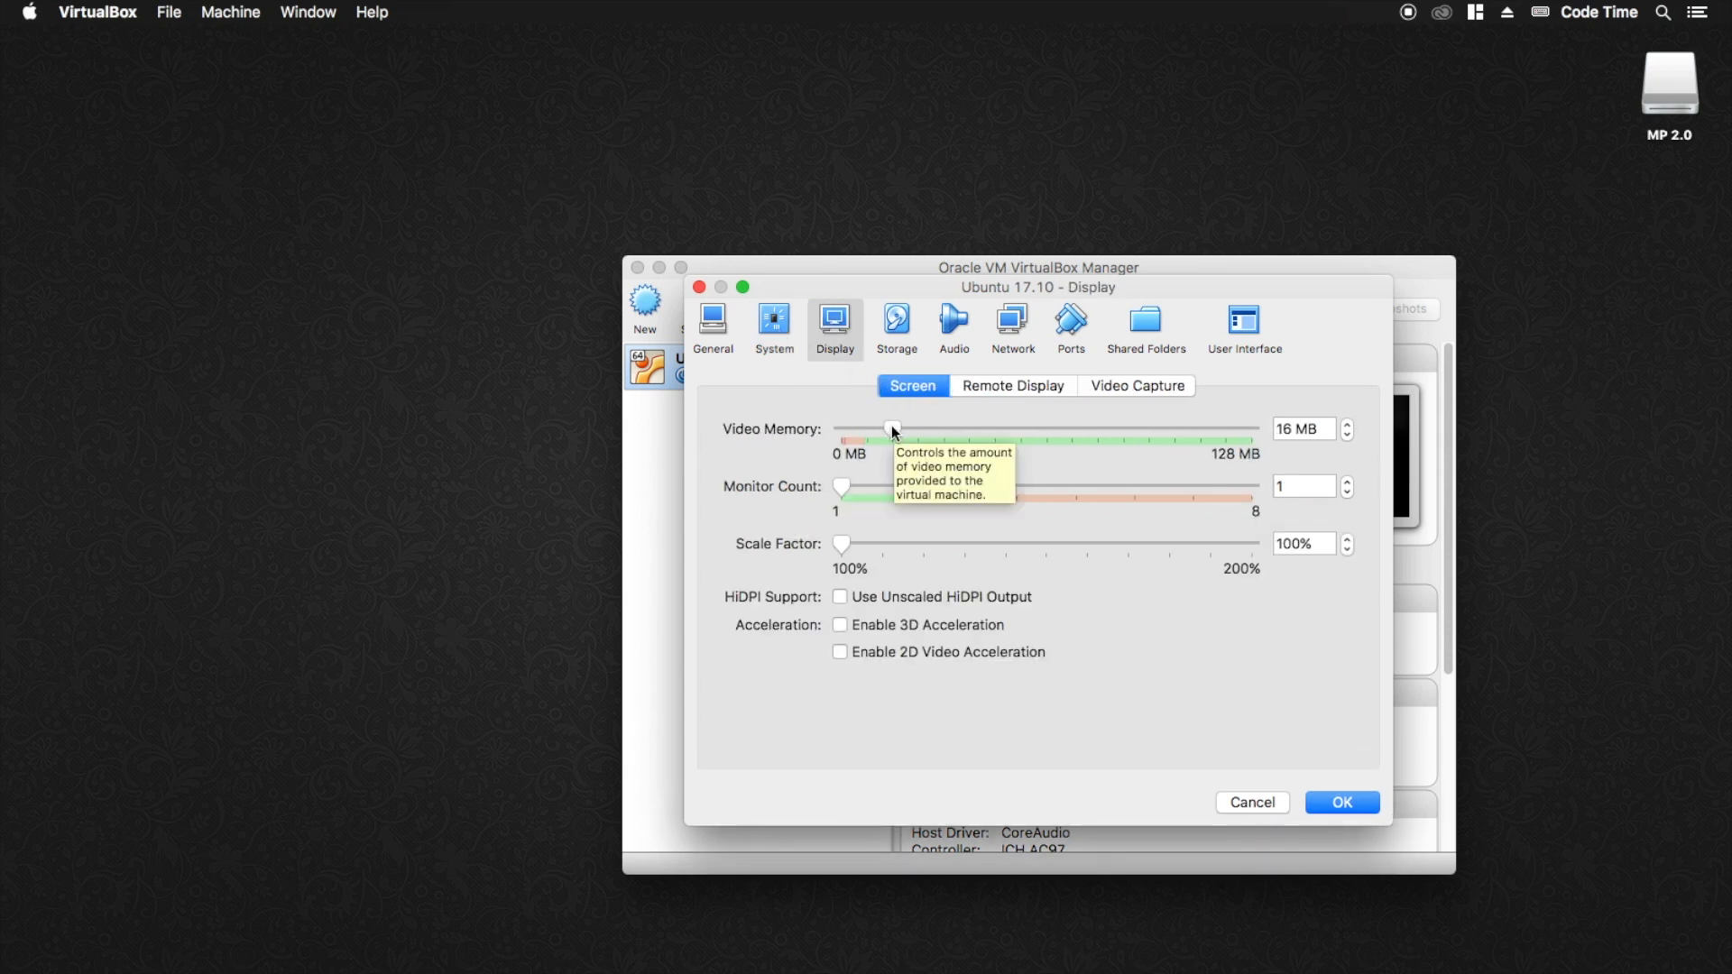
drag(892, 428, 1287, 433)
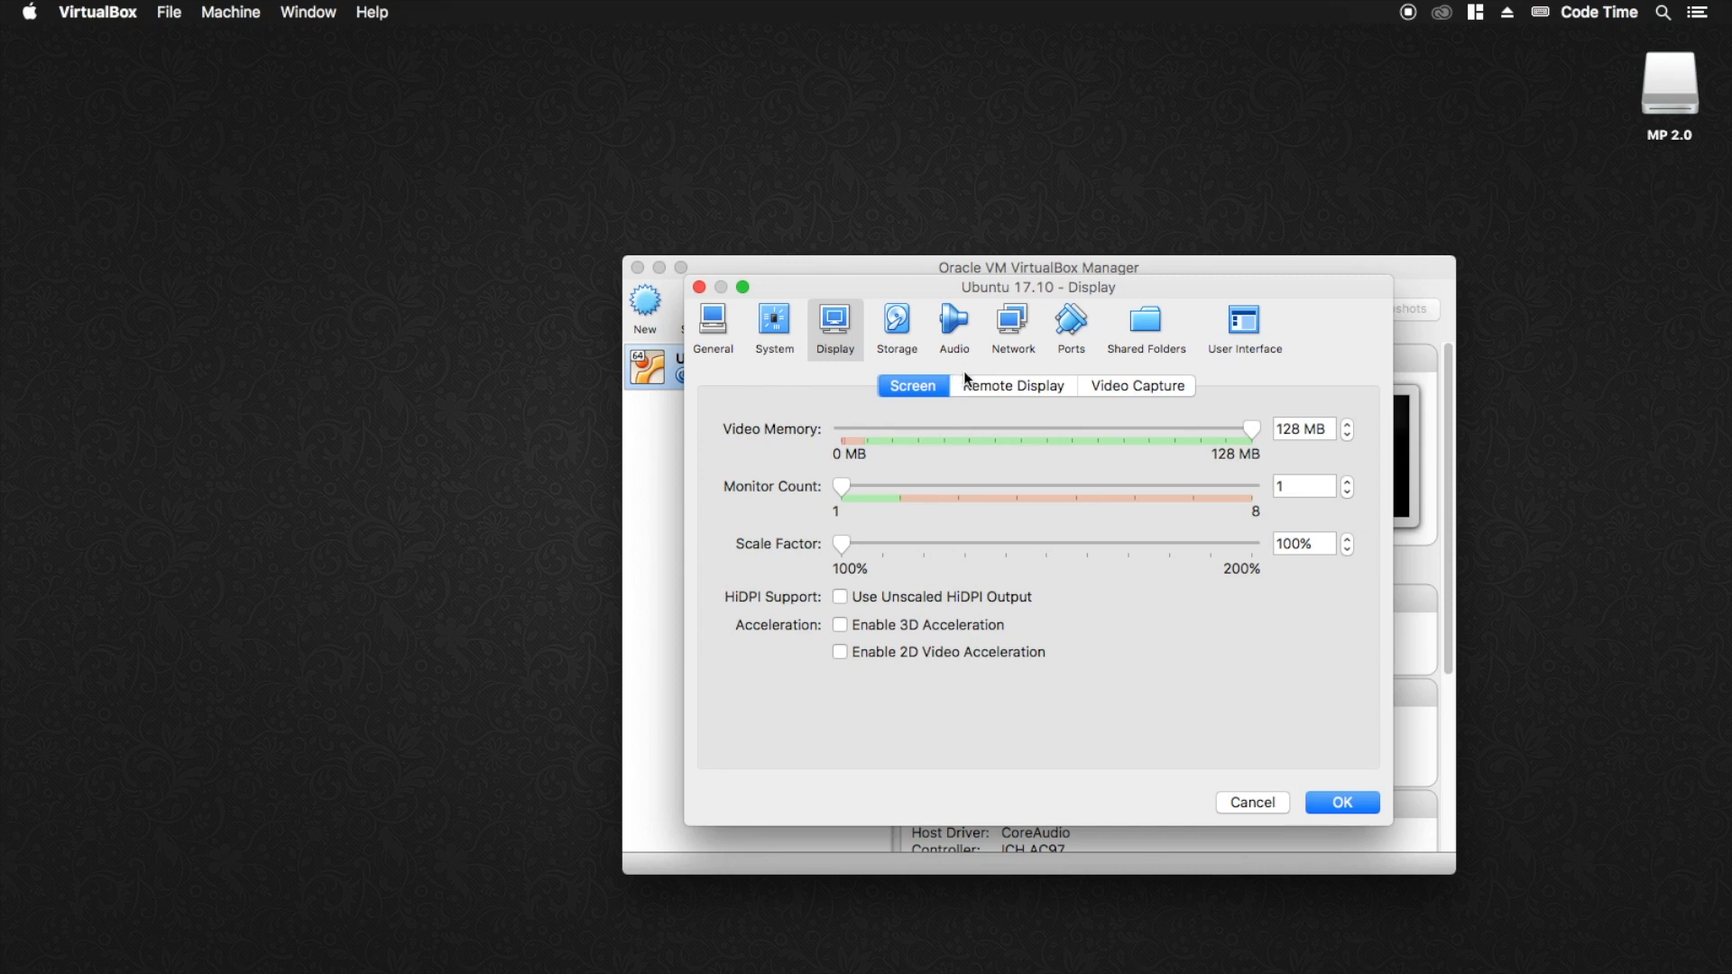
- Review the machine's storage, audio, network, ports, shared folders, user interface and general settings
click(907, 332)
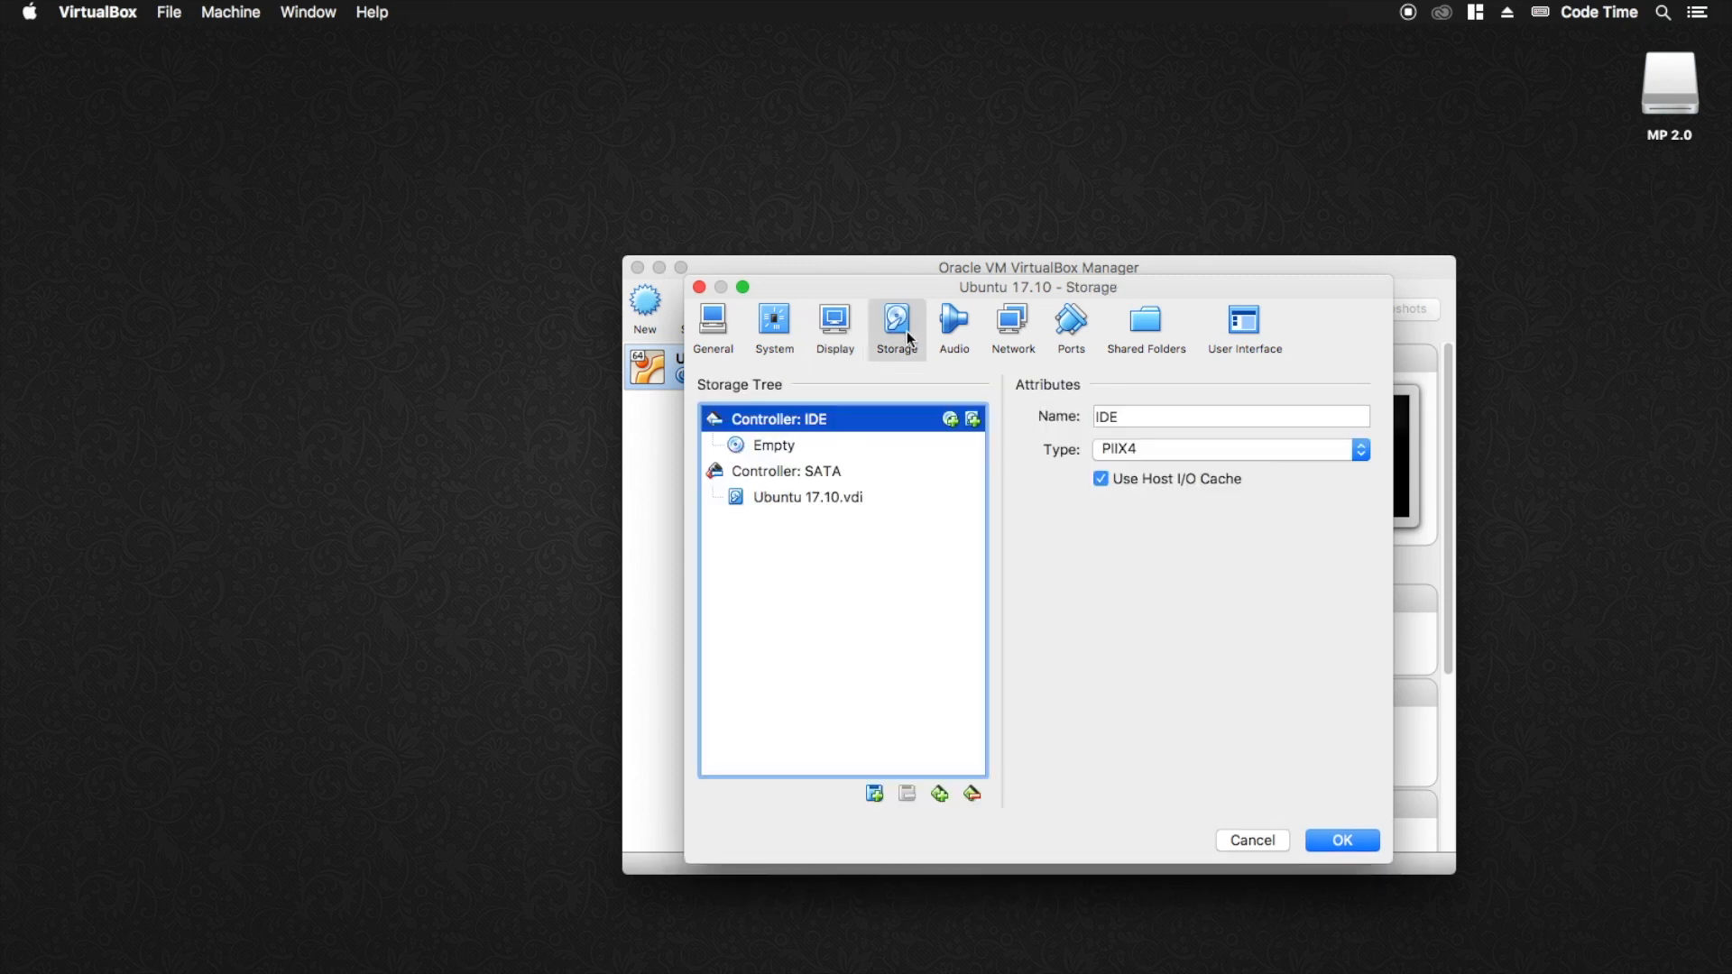
click(822, 451)
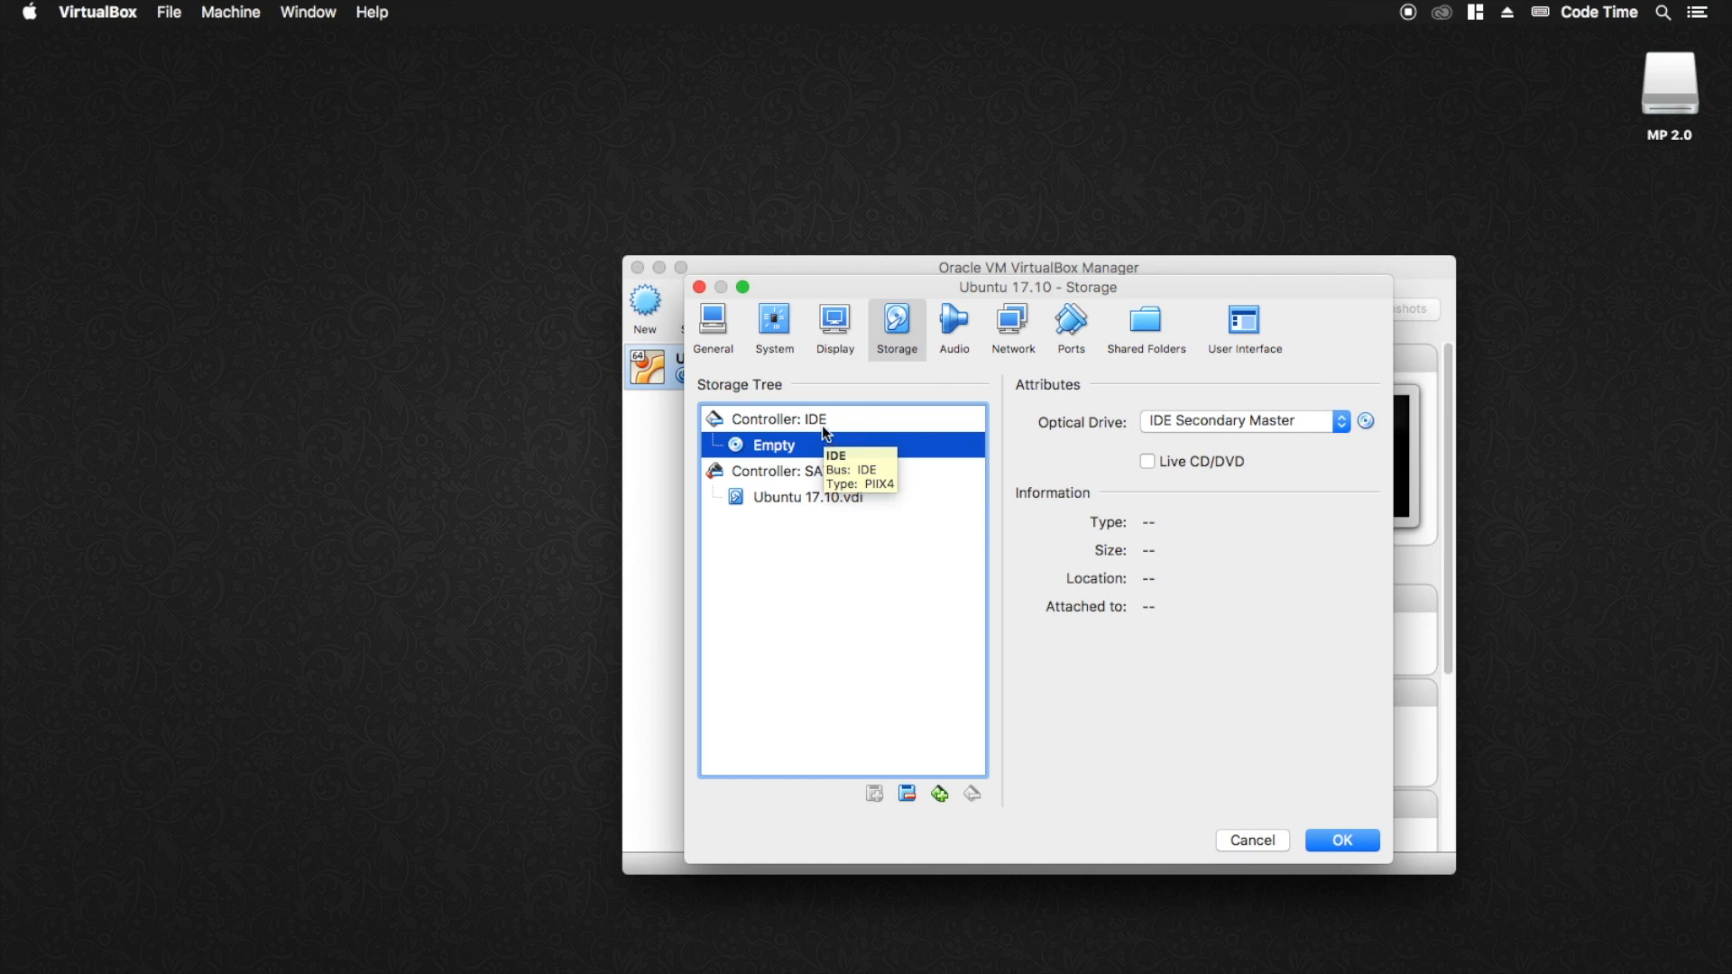
click(869, 500)
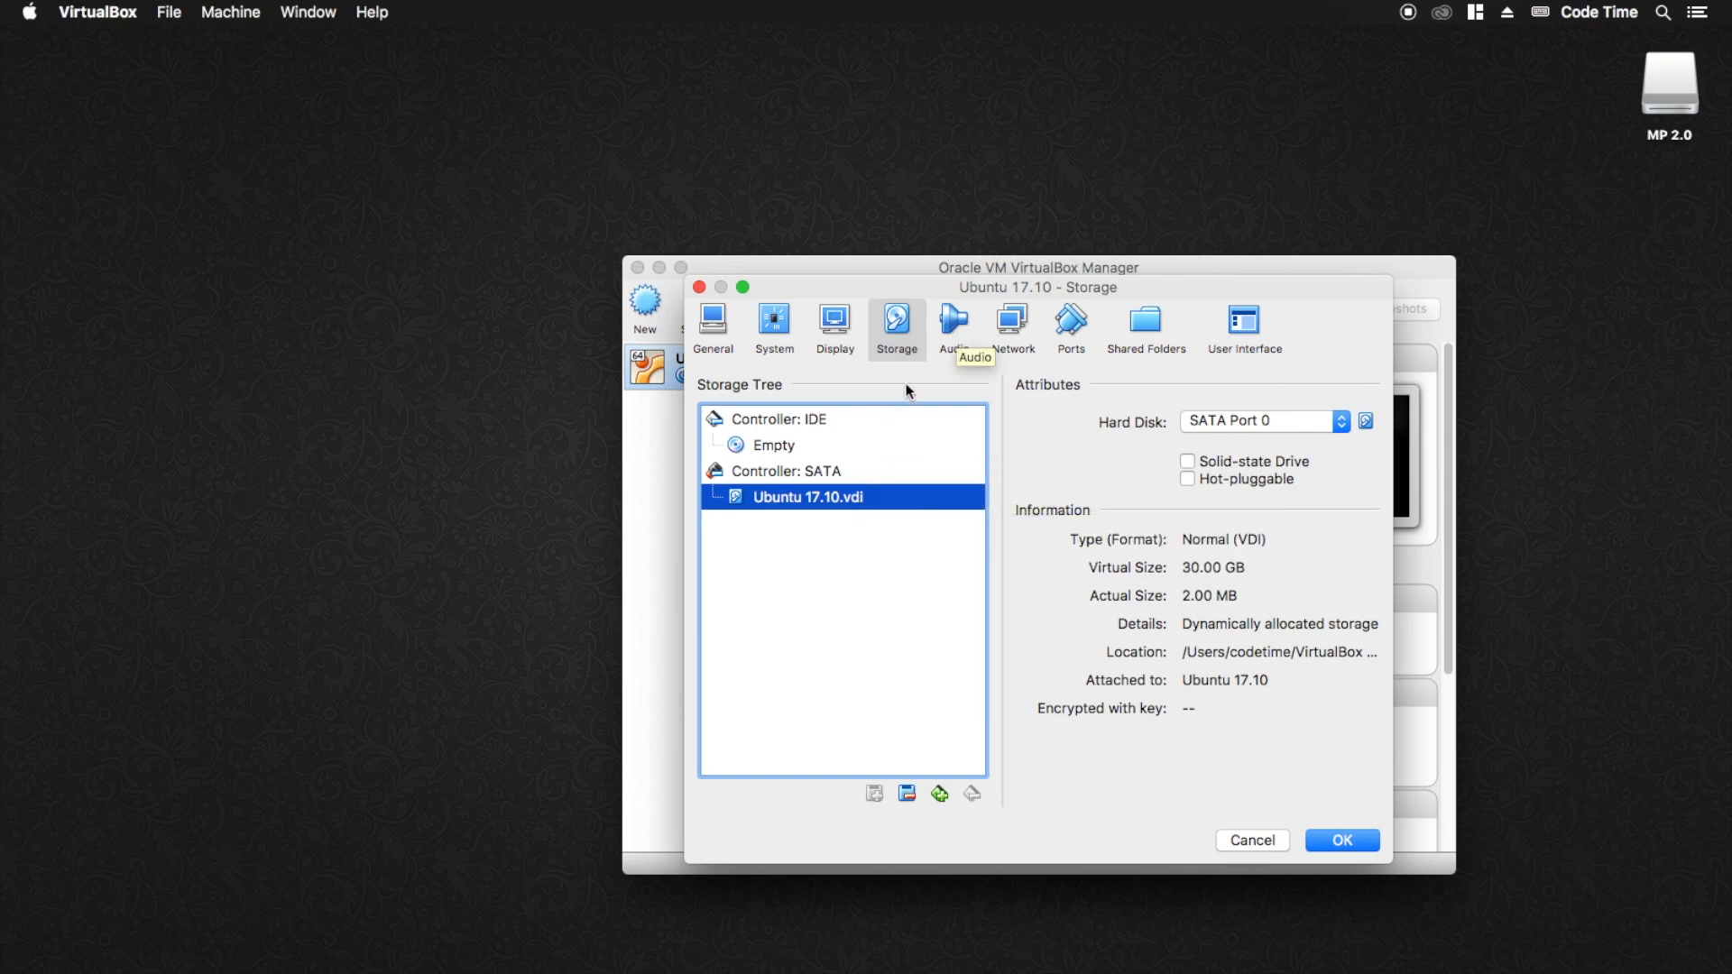
click(946, 330)
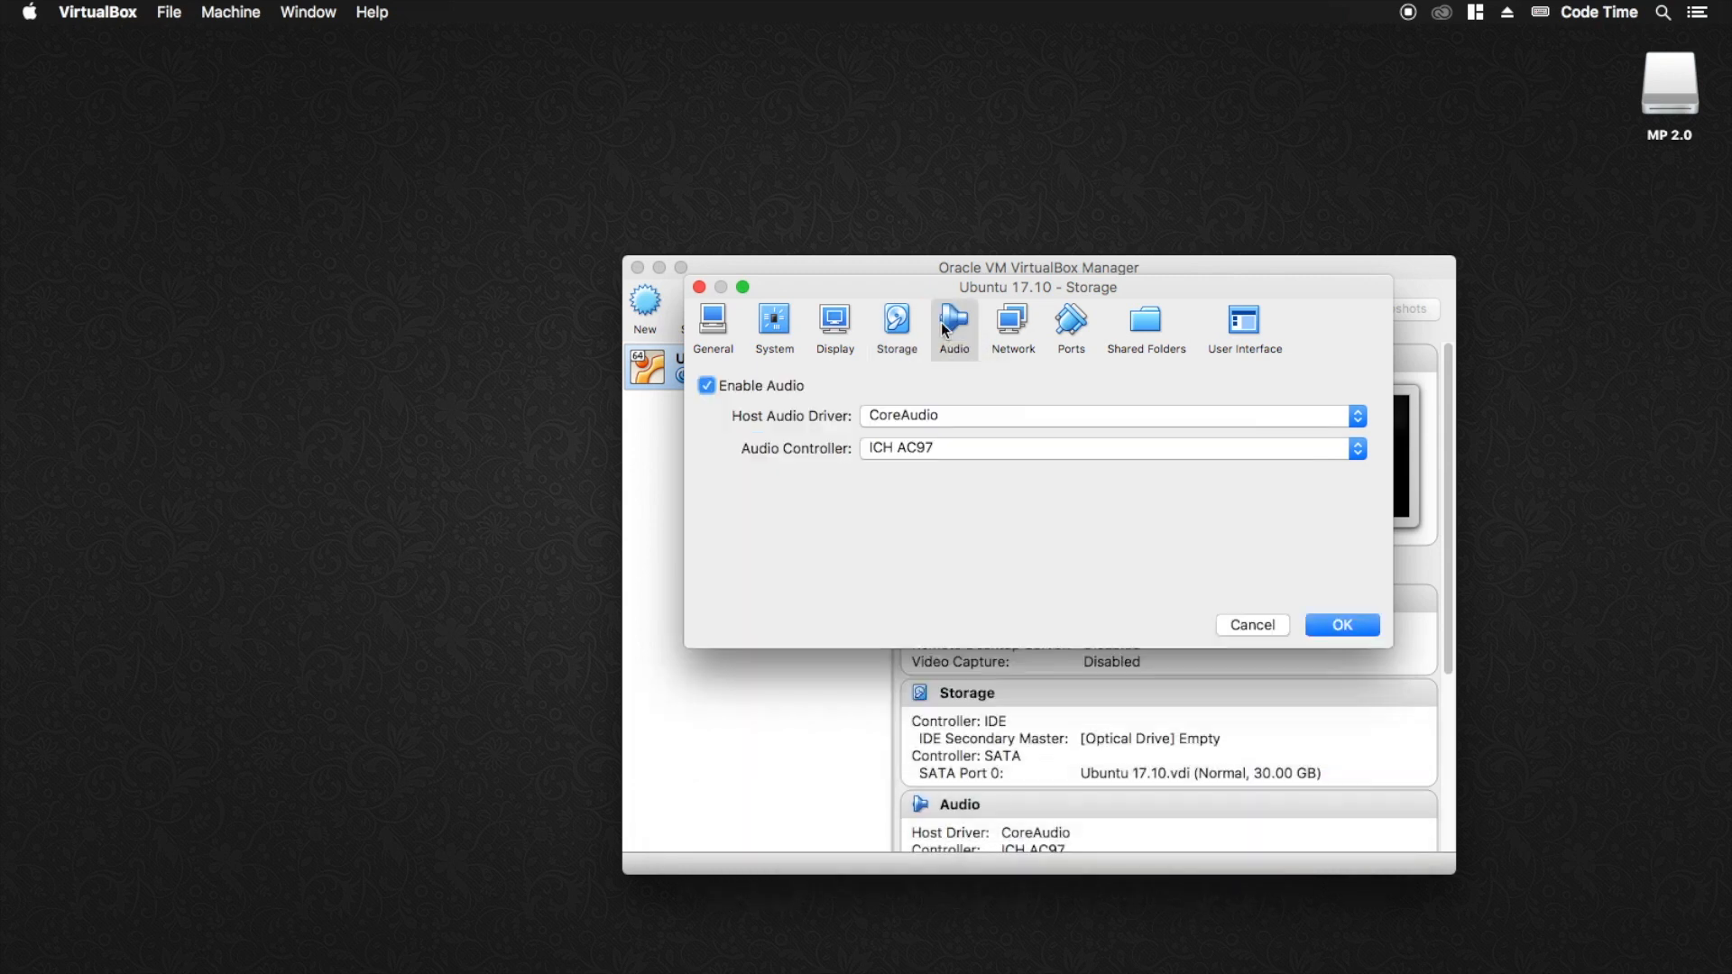
click(998, 327)
click(1062, 328)
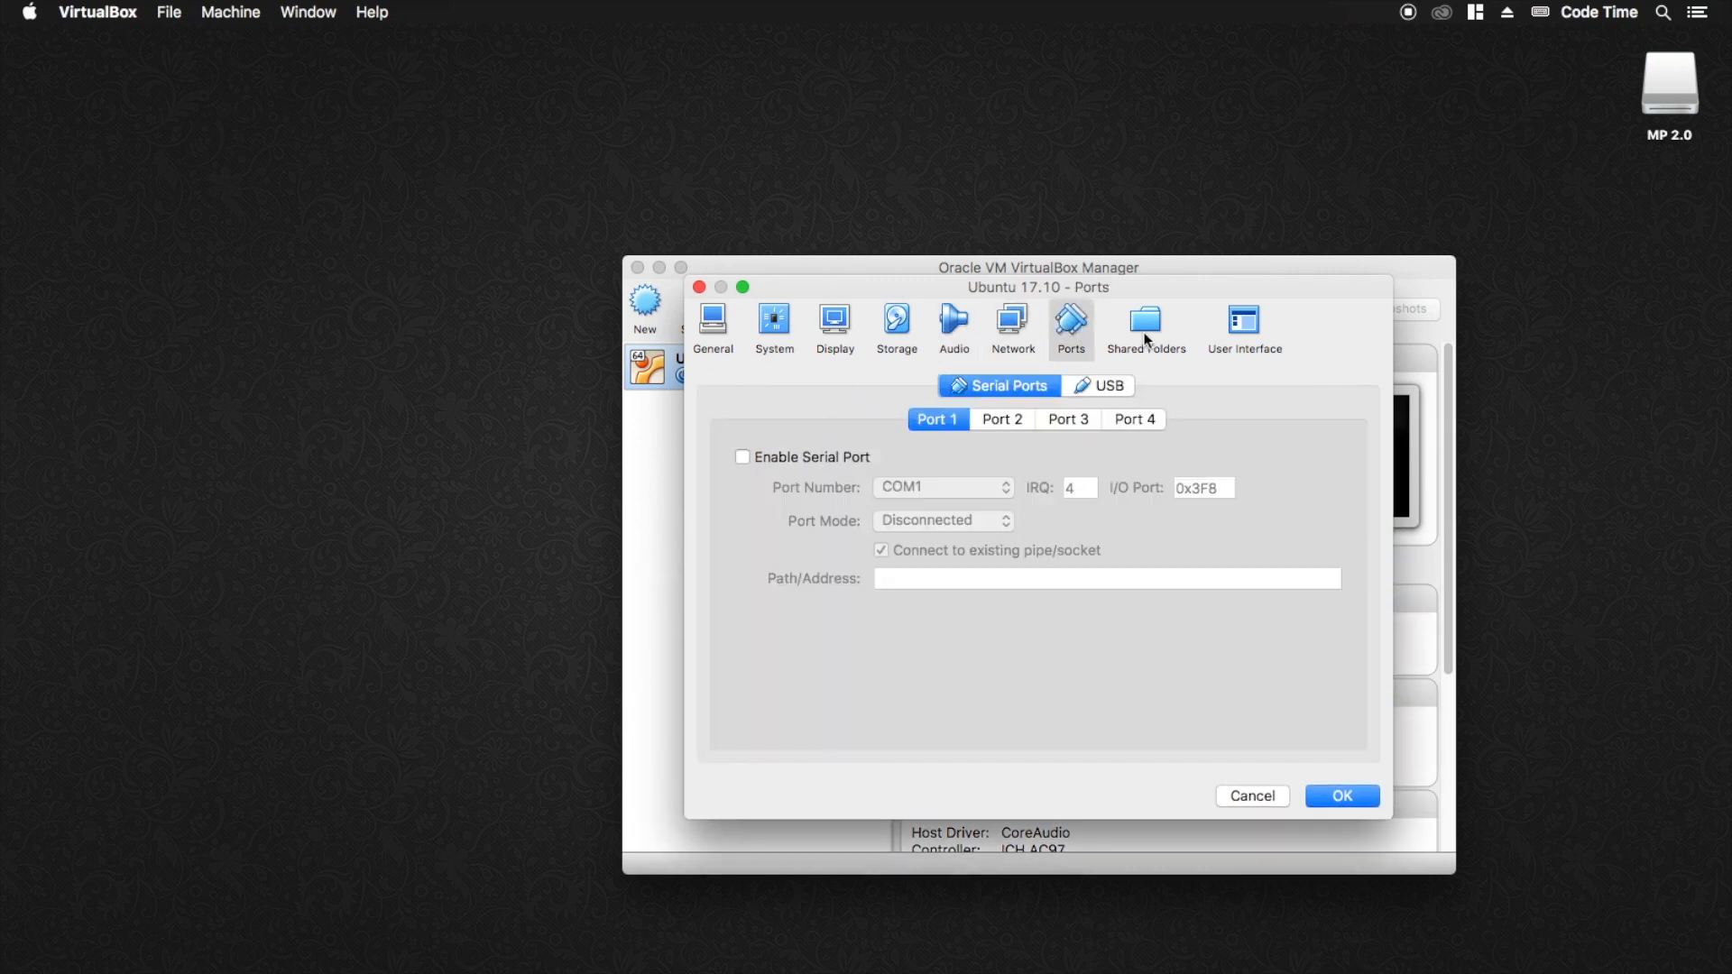
click(1148, 340)
click(1232, 328)
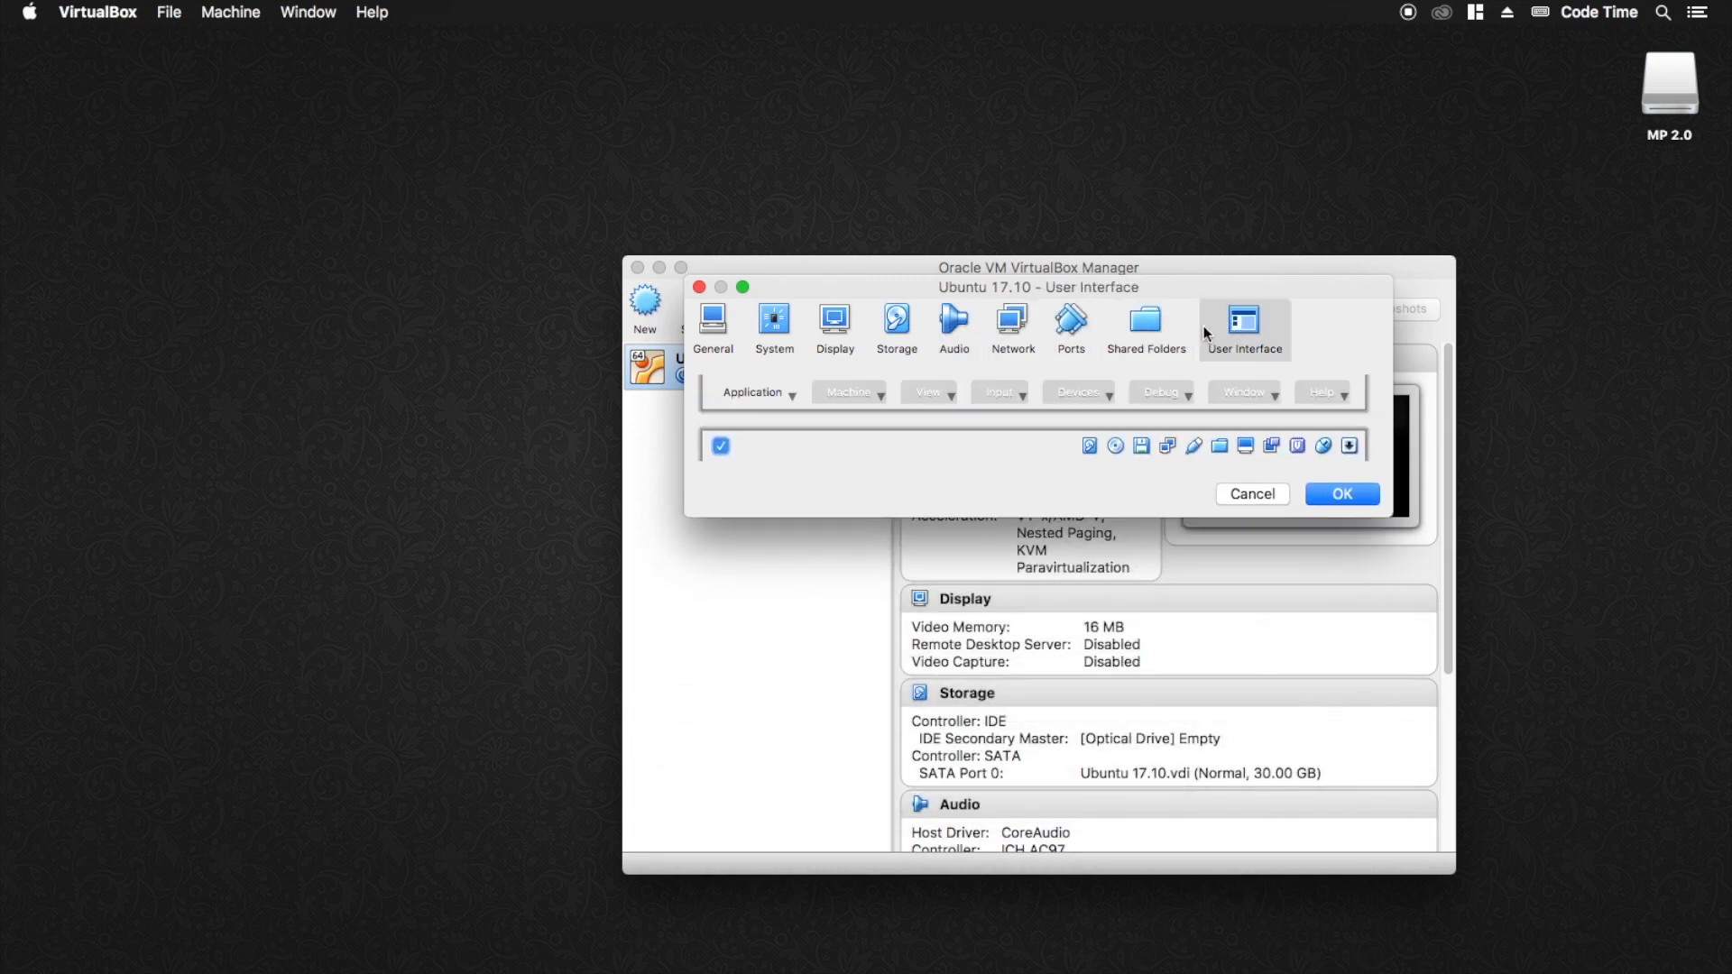
click(713, 328)
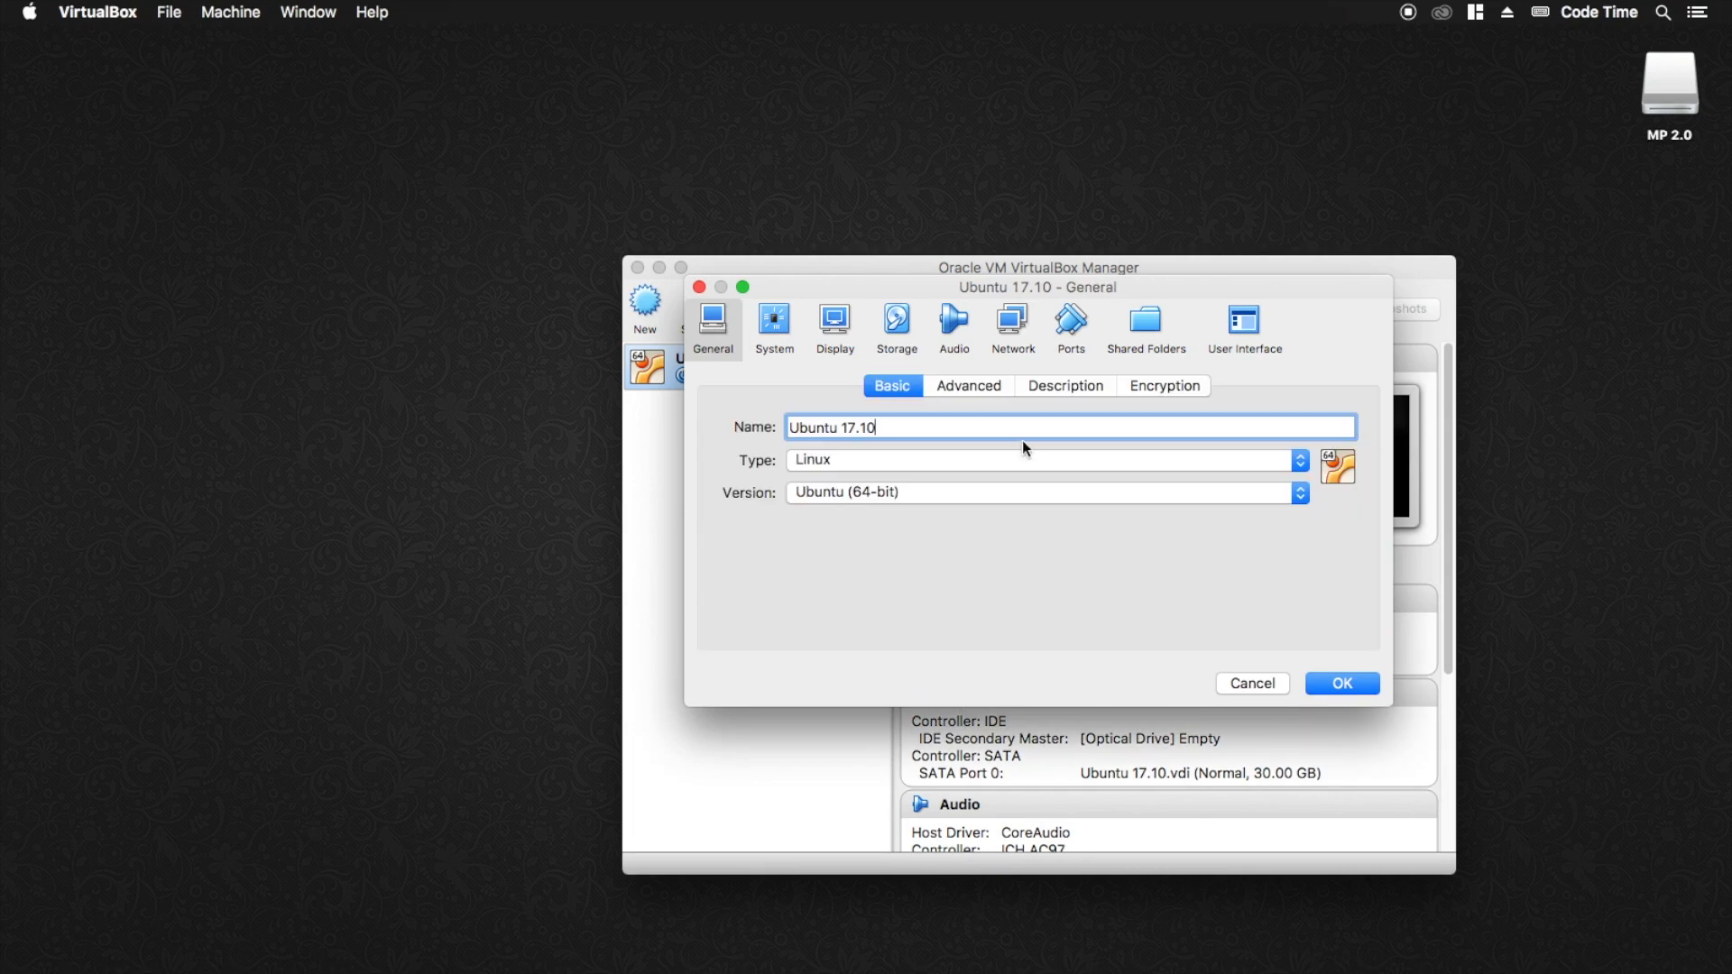
click(964, 383)
click(1048, 379)
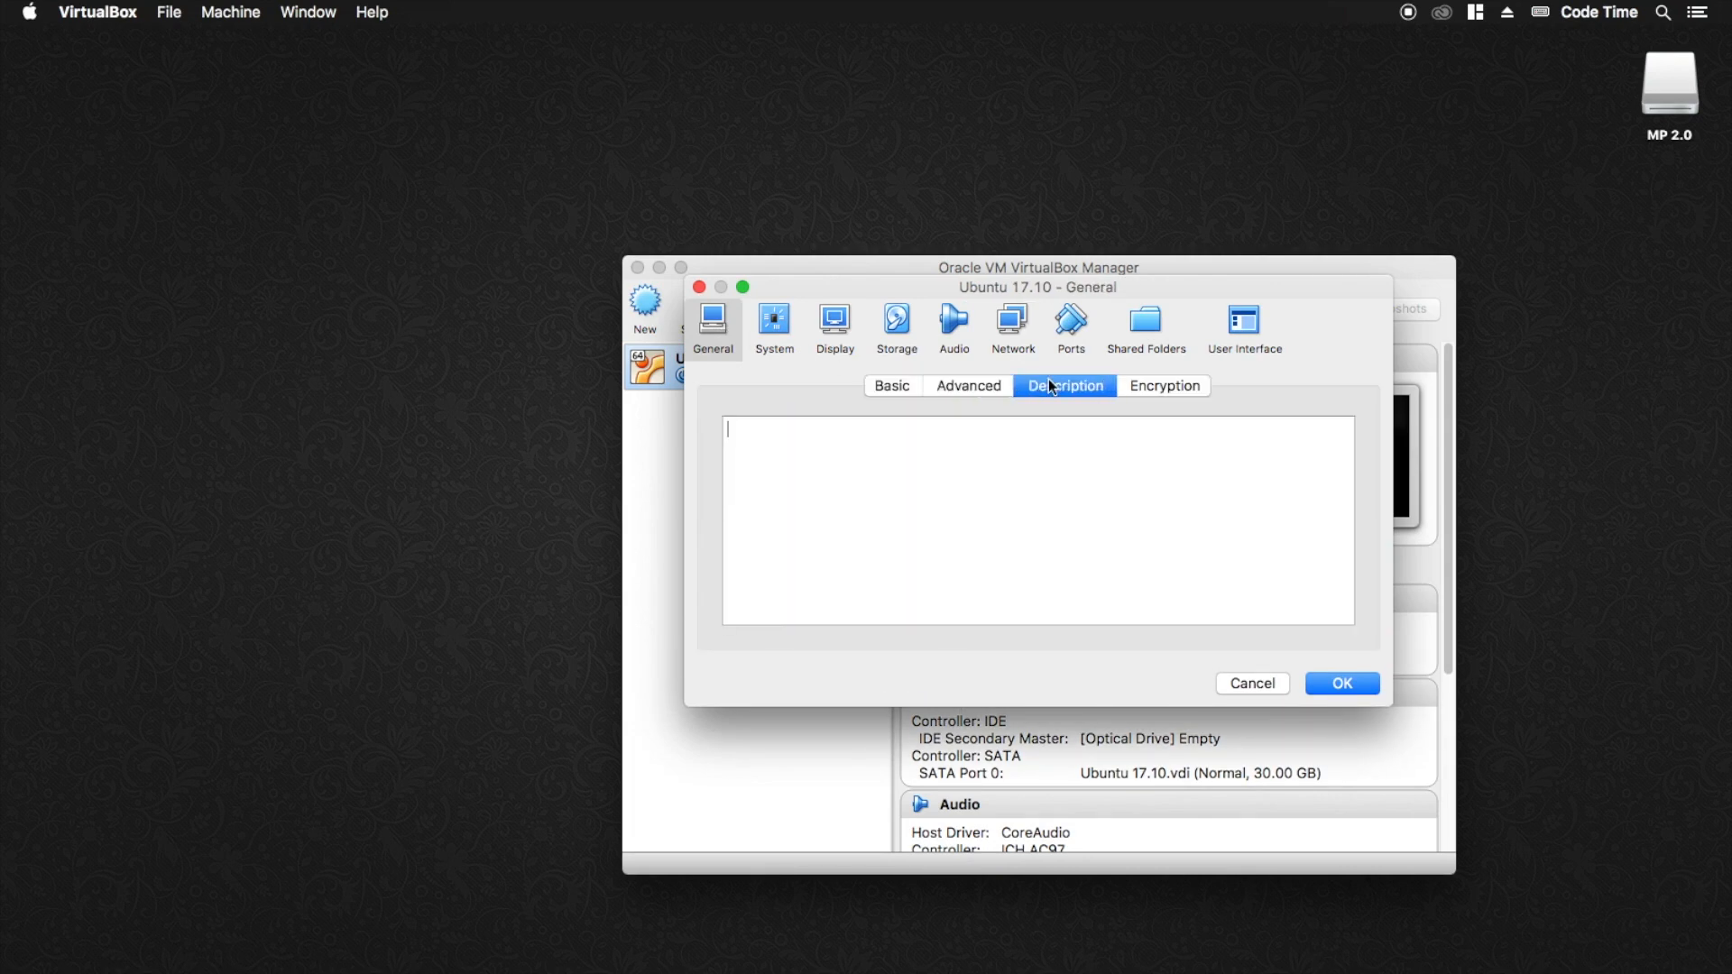
click(1172, 386)
- Exclude Floppy from the machine's boot order and save the settings
click(774, 325)
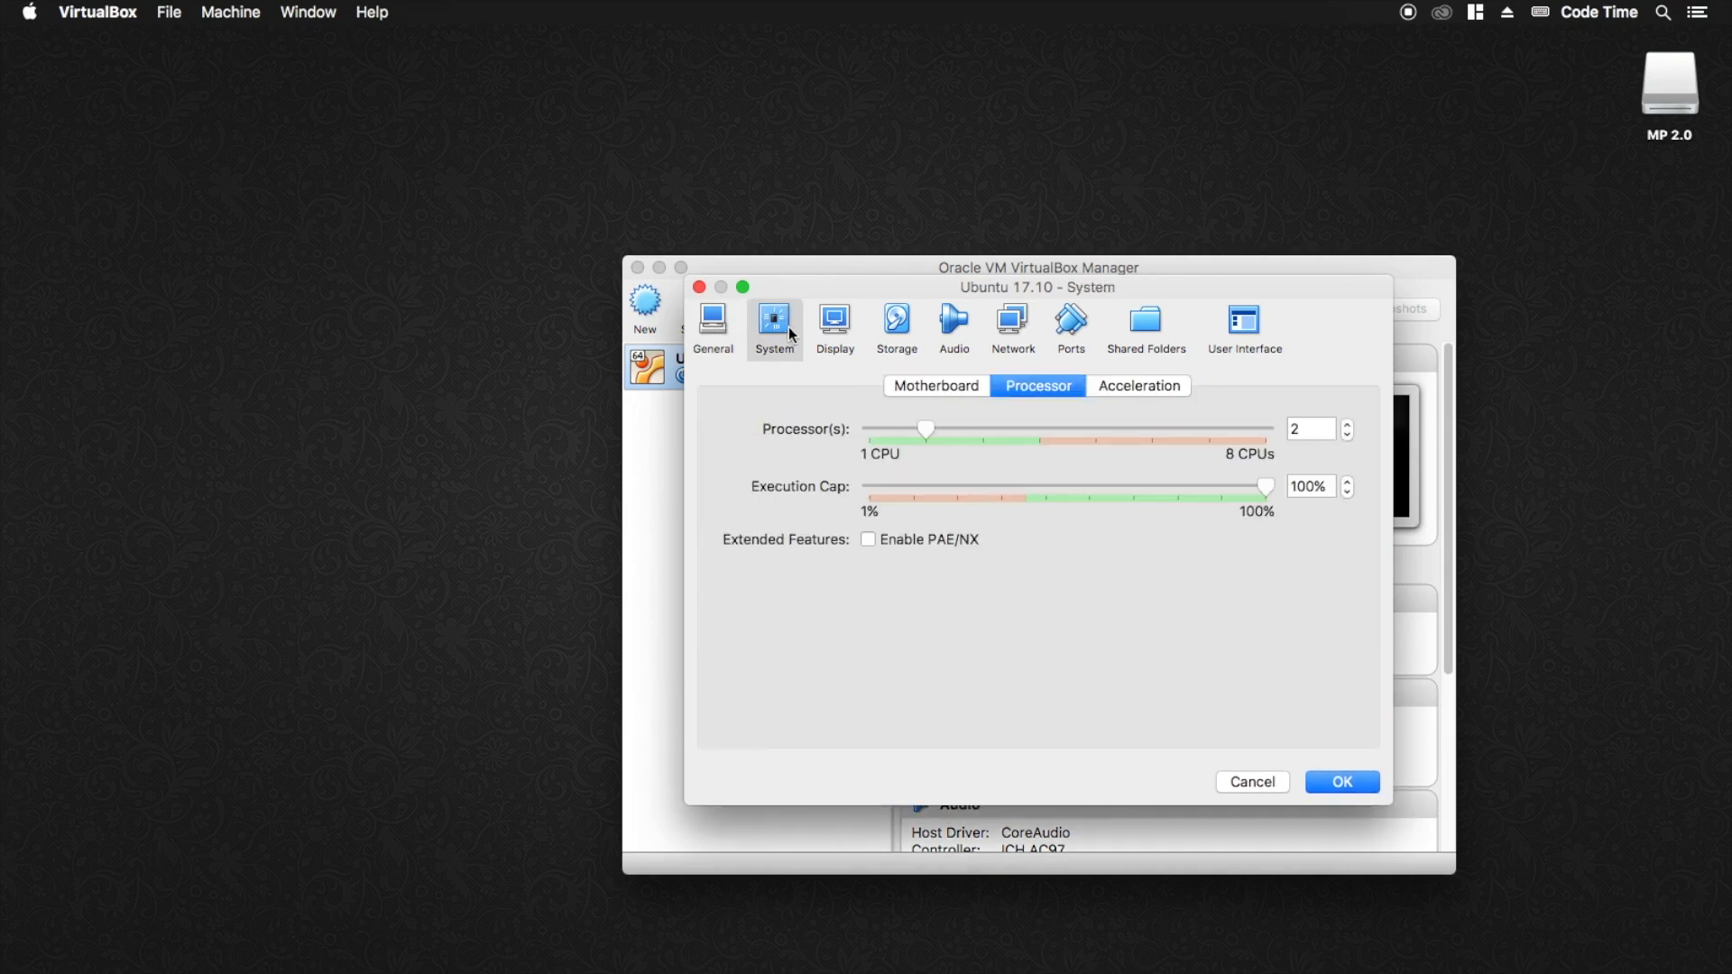
click(936, 388)
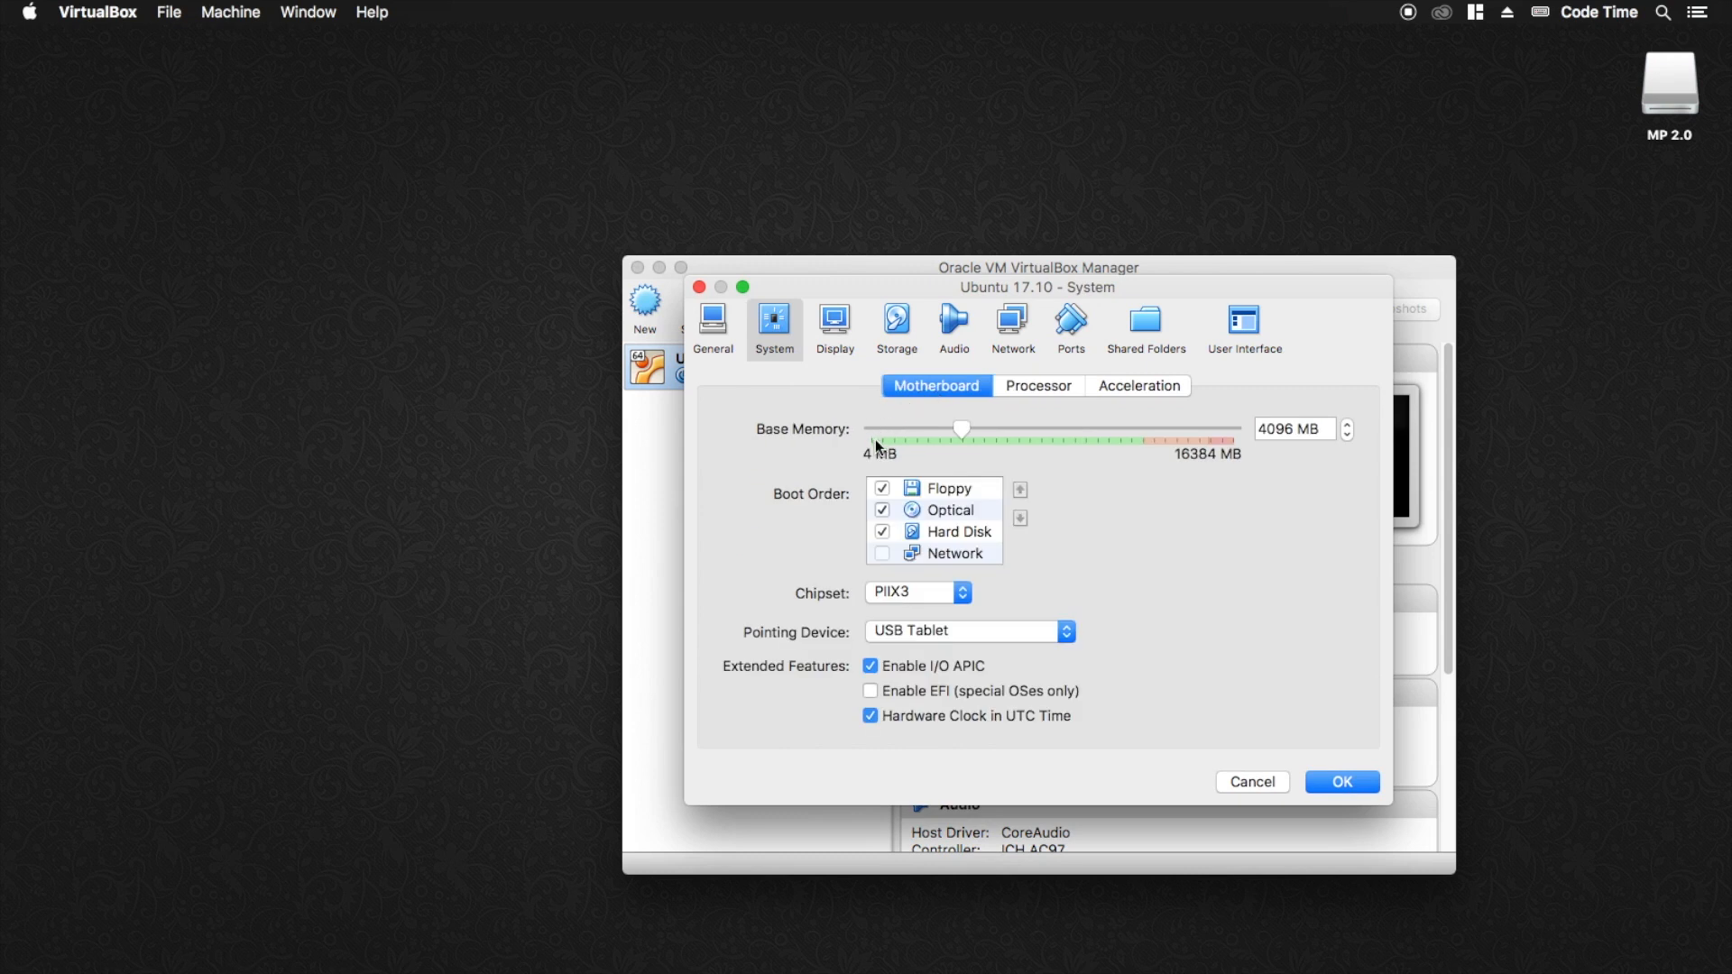
click(883, 490)
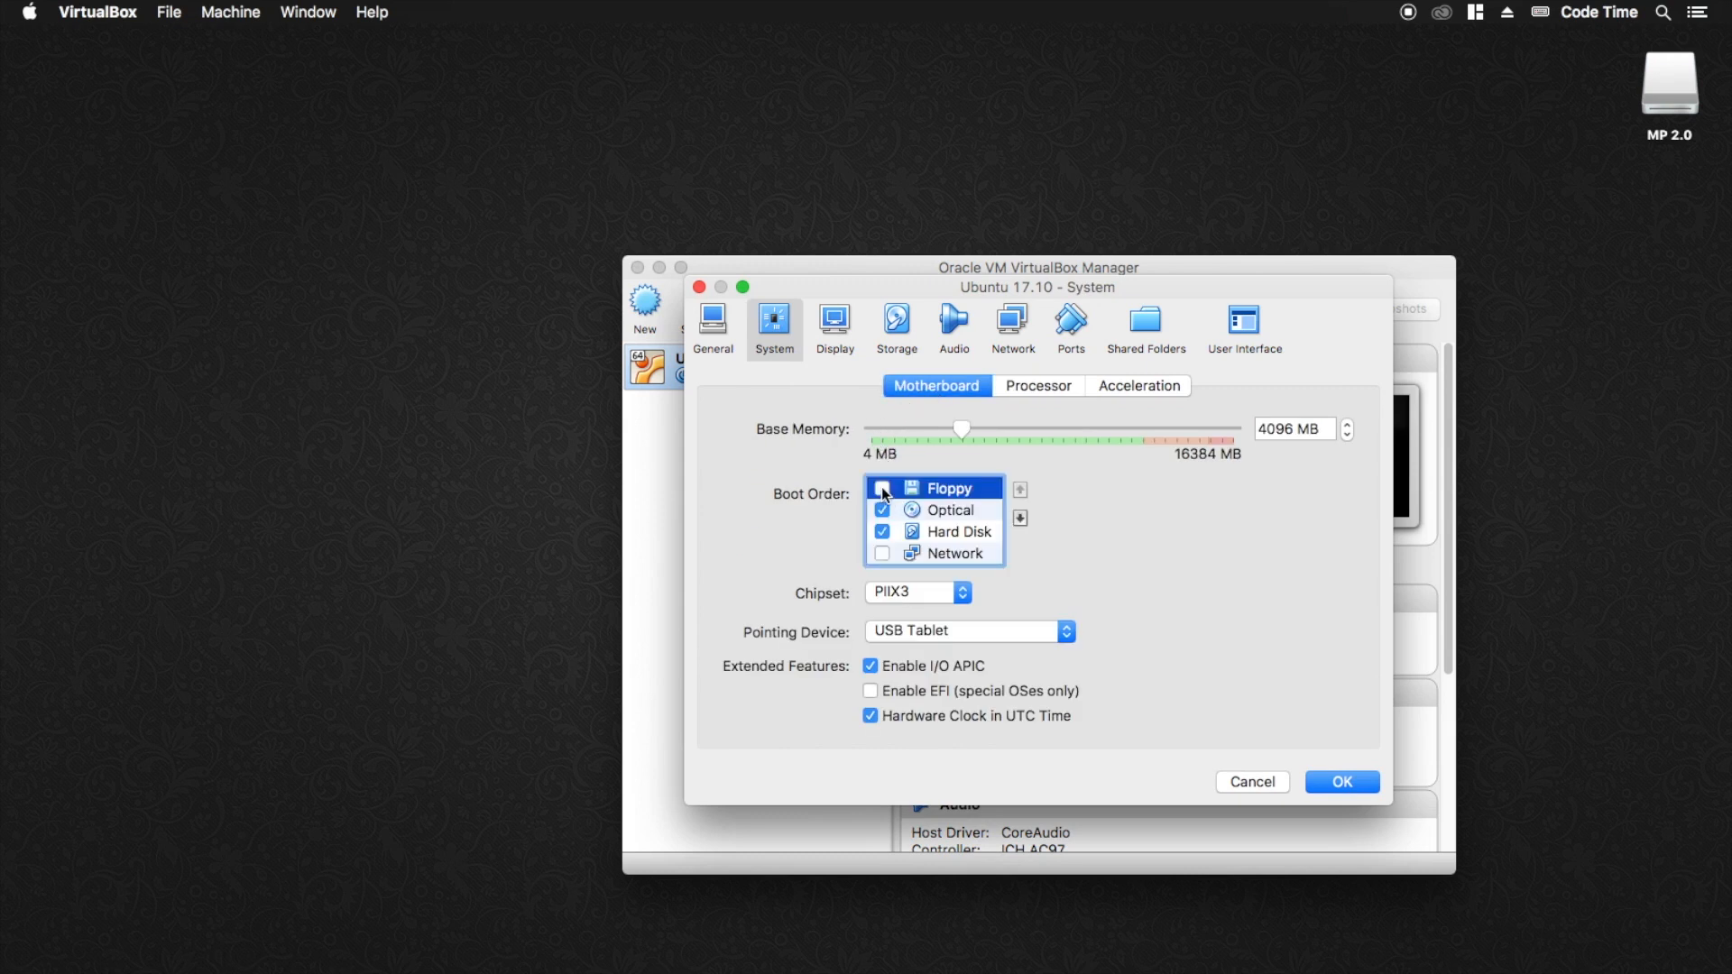
click(1339, 782)
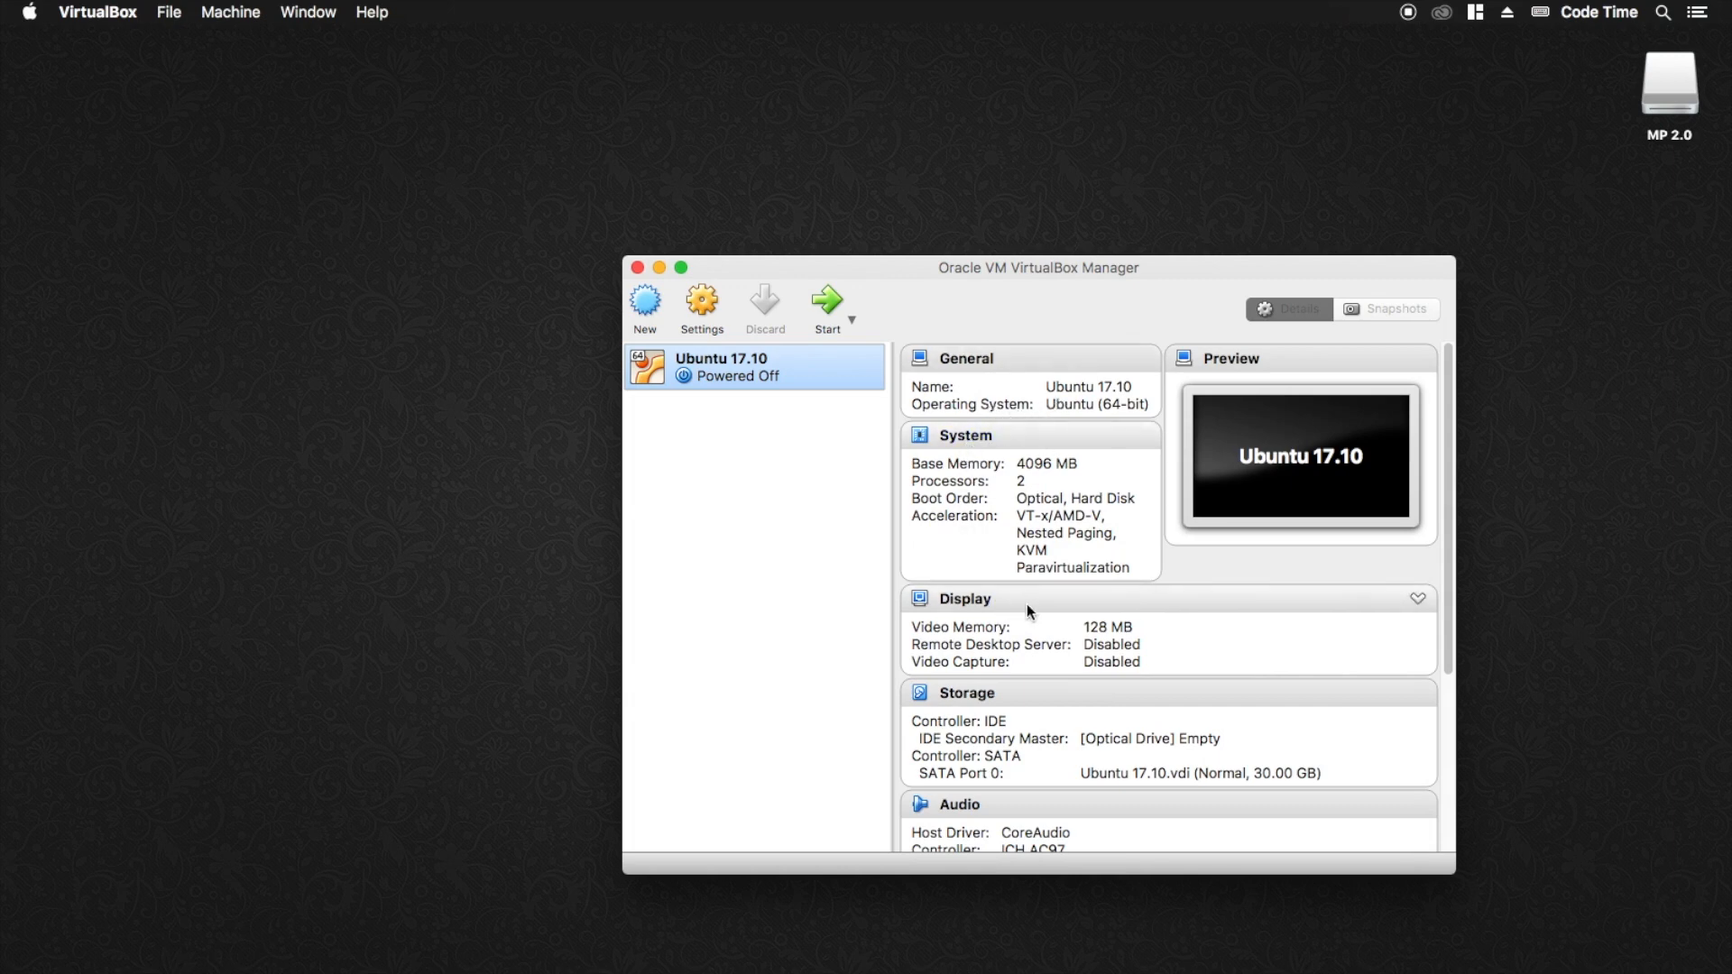
- Start the Ubuntu 17.10 virtual machine with ubuntu-17.10-desktop-amd64.iso from Downloads as its startup disk
scroll(1034, 603, down, 5)
scroll(1034, 603, down, 1)
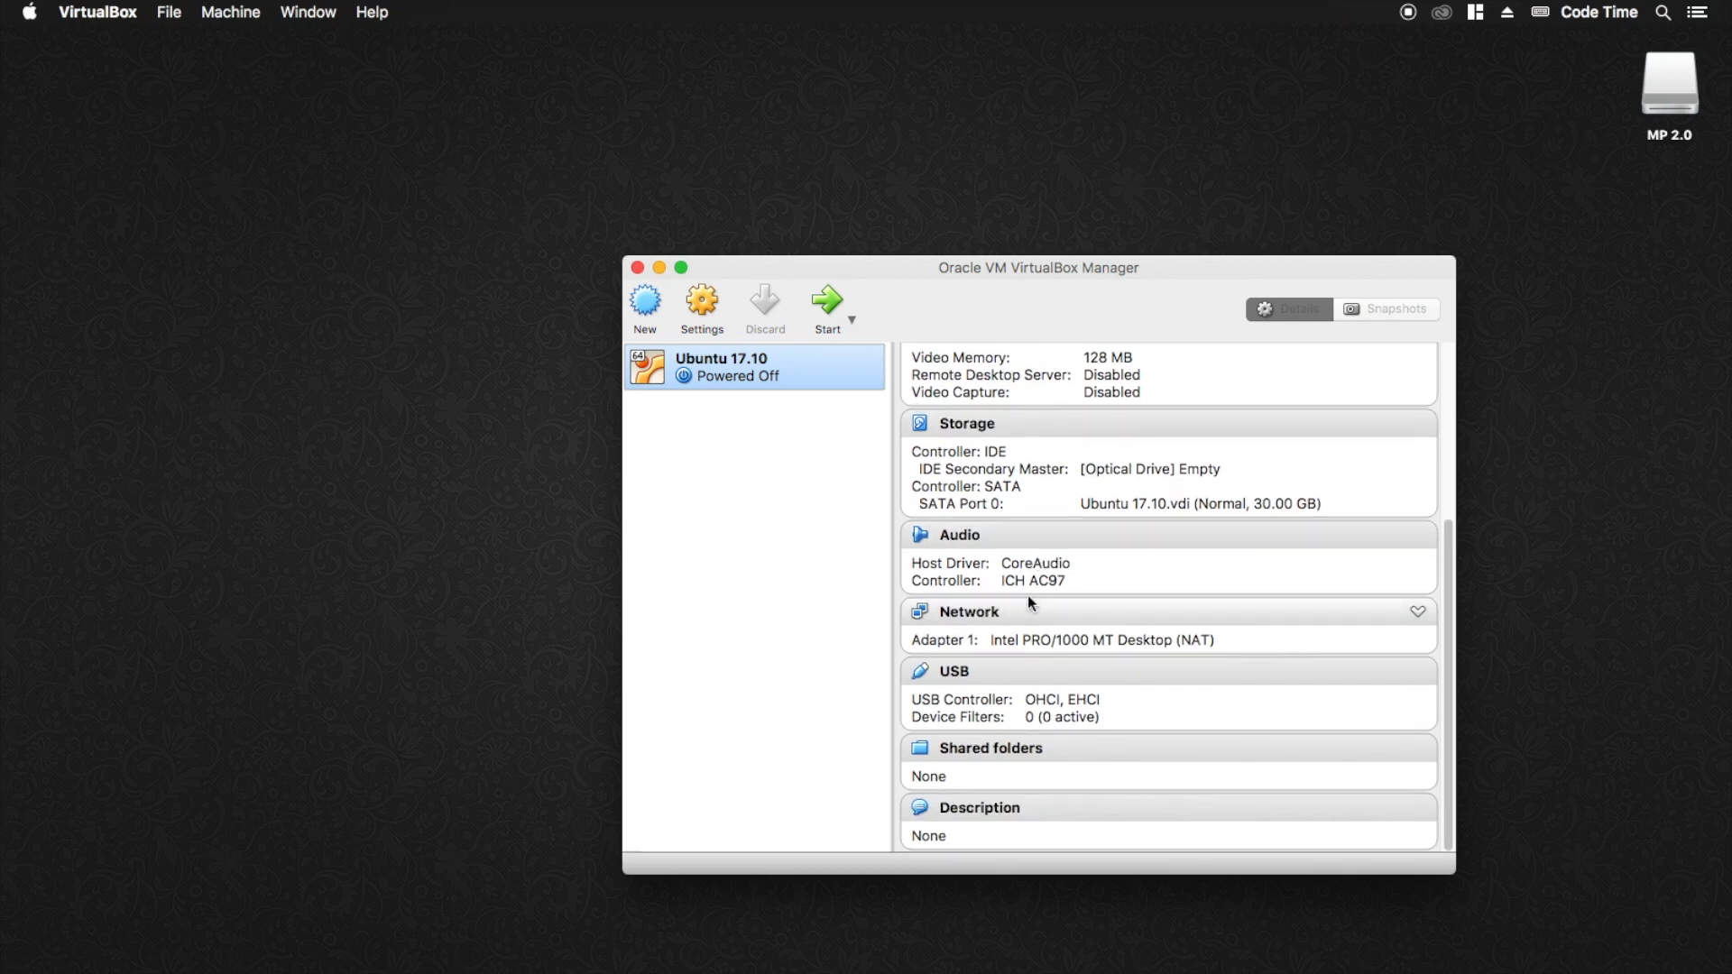
scroll(988, 625, up, 6)
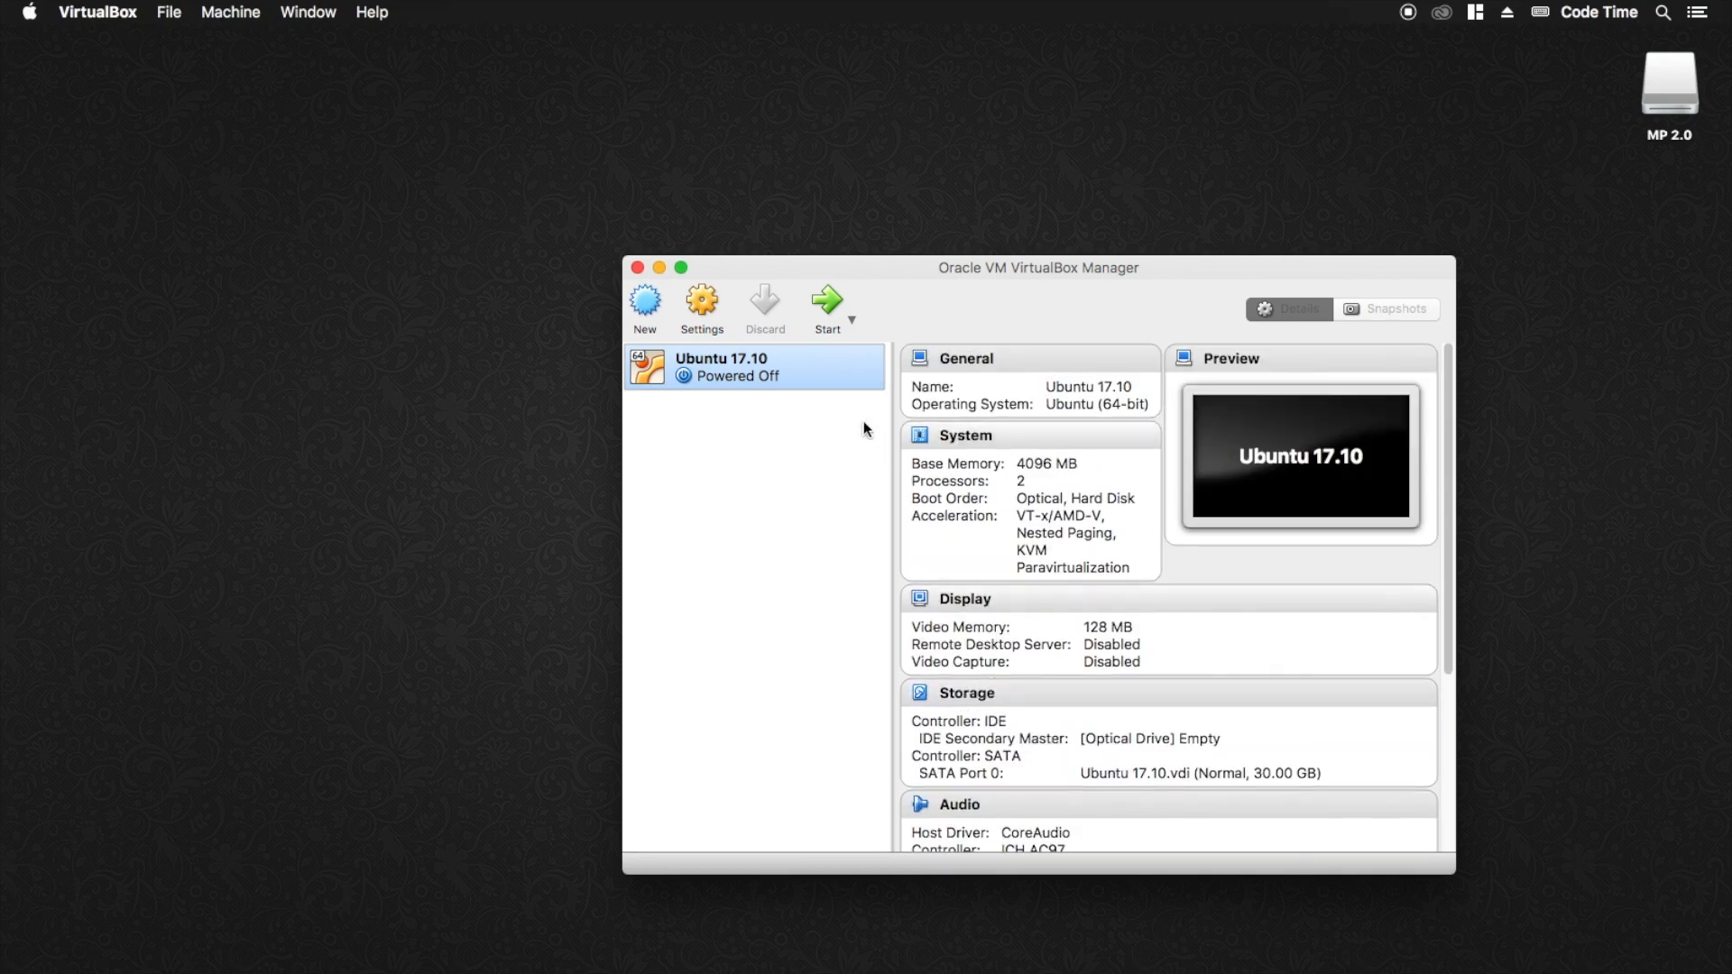
double_click(749, 361)
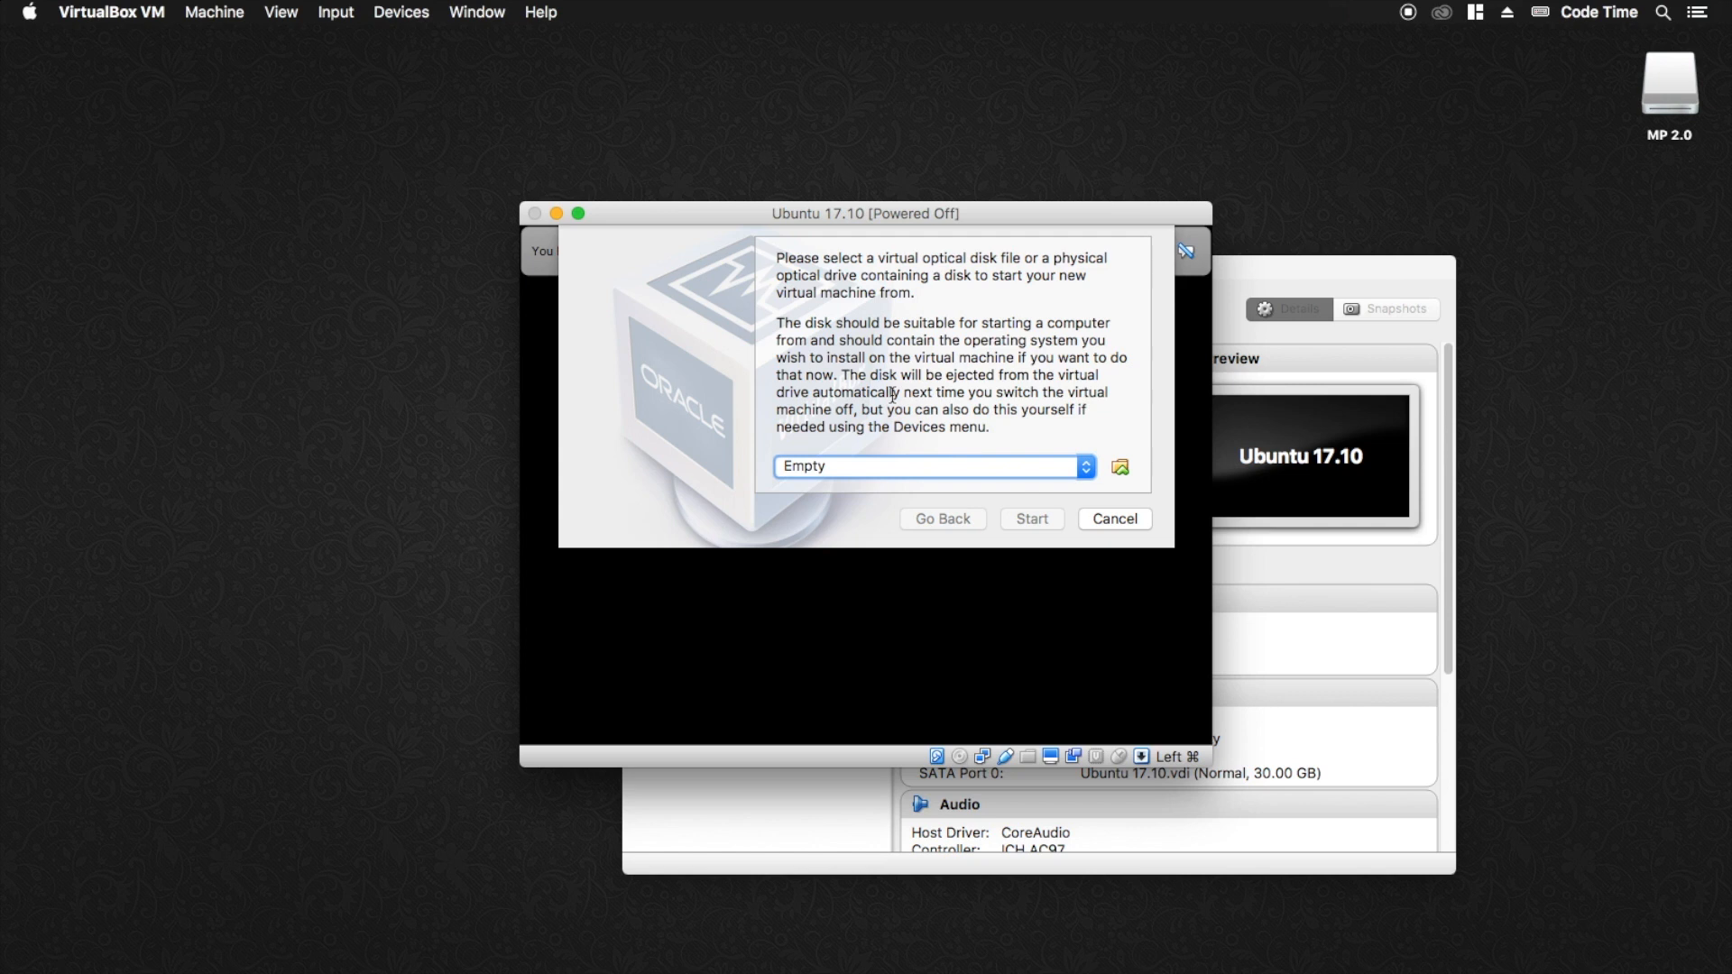
click(897, 466)
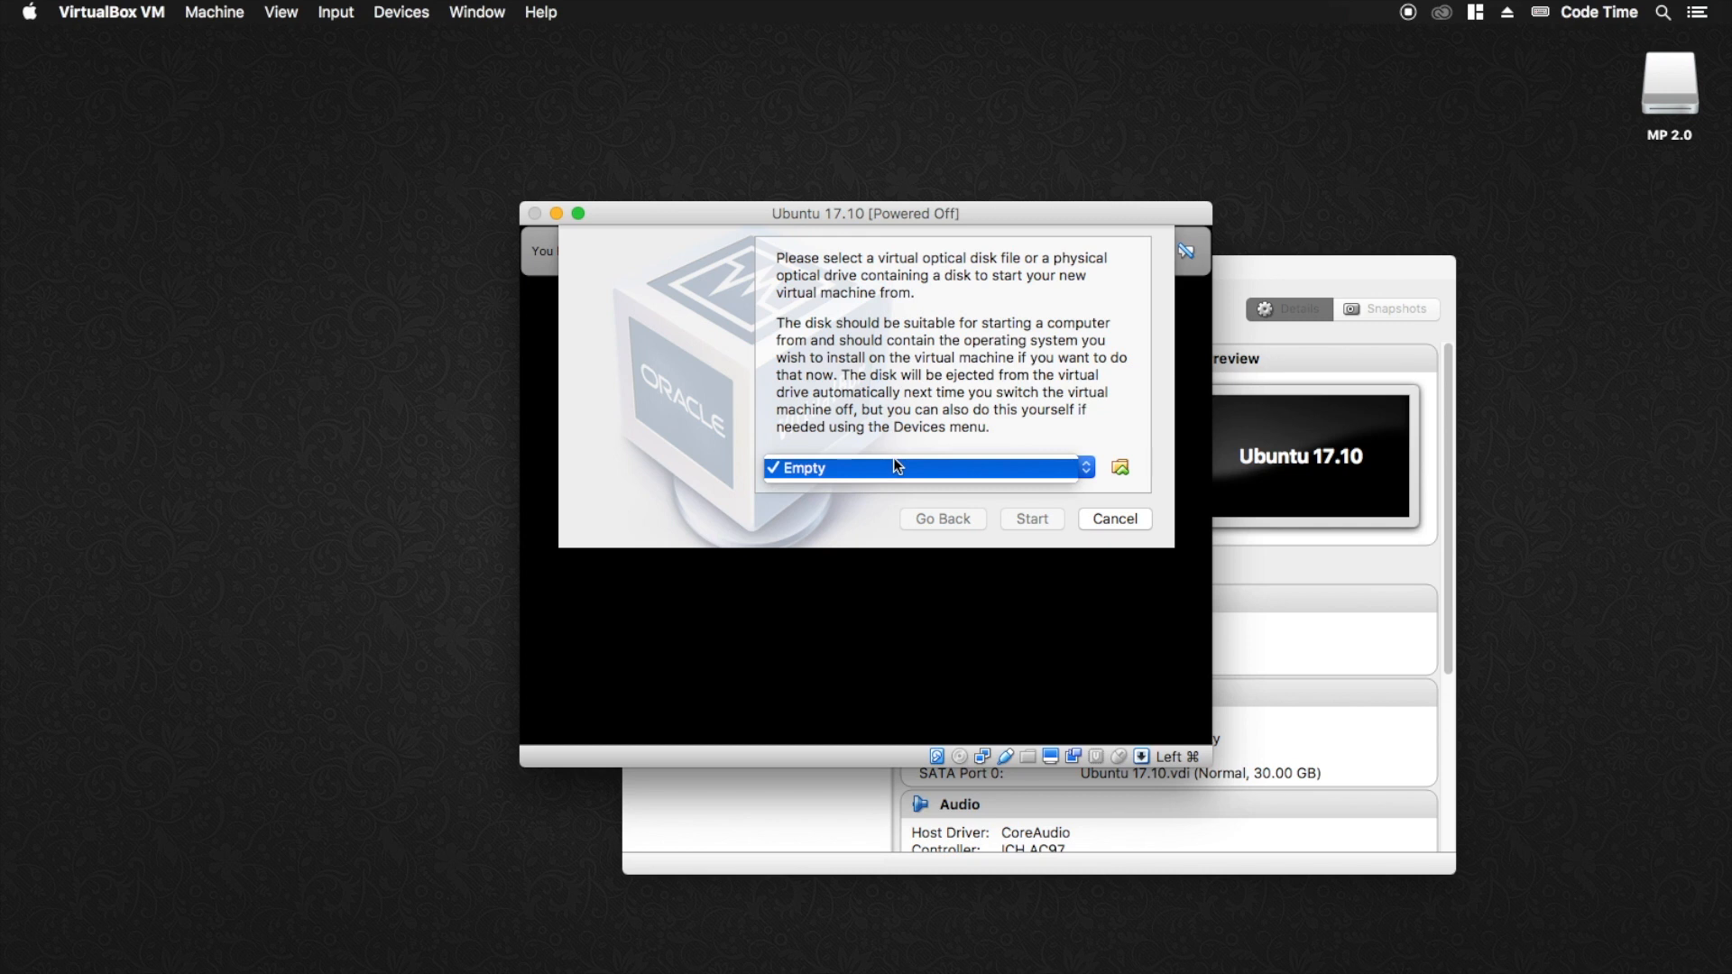
click(920, 385)
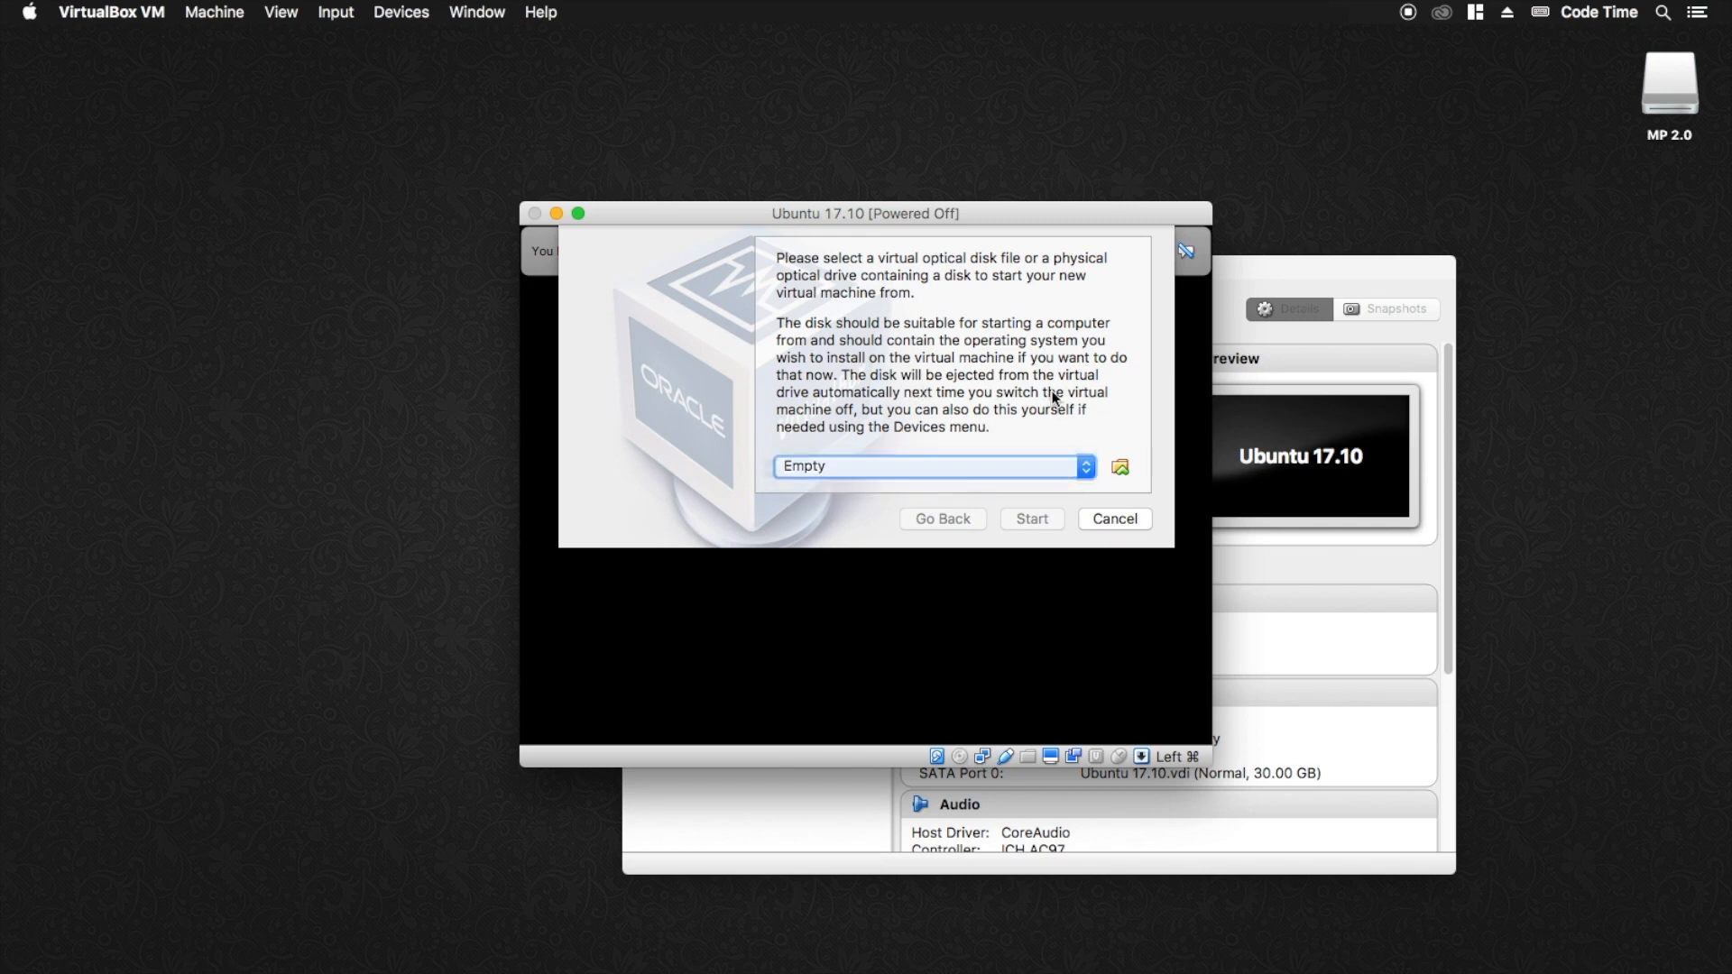
click(1121, 468)
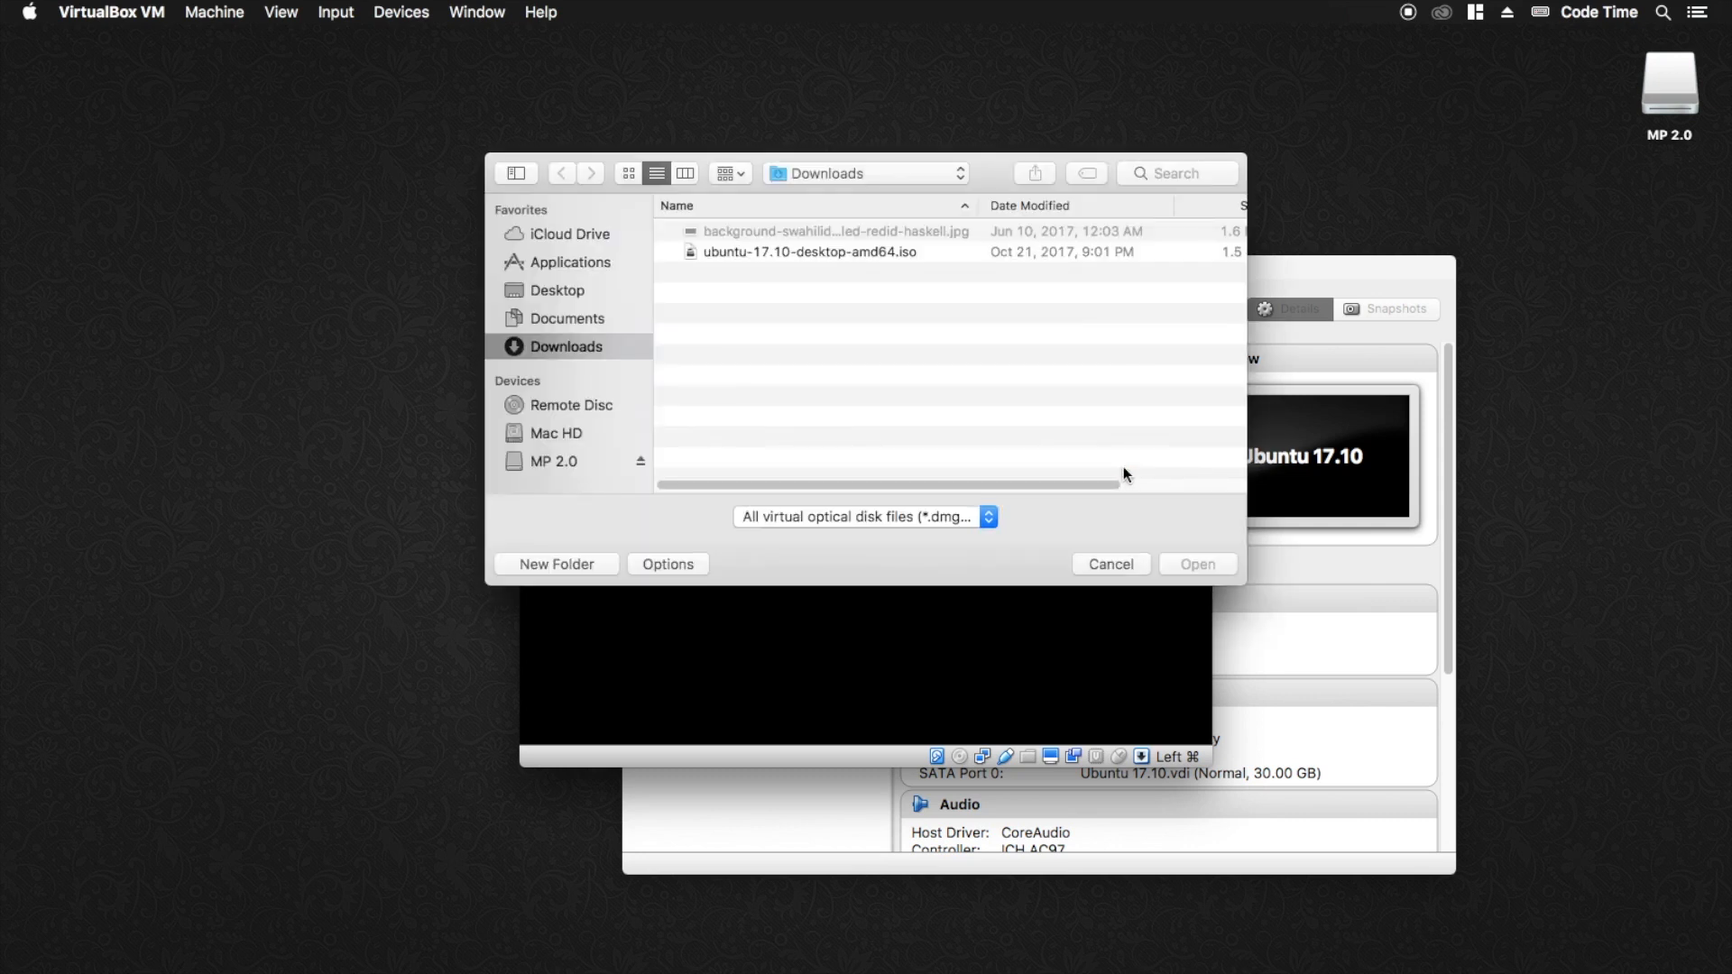
click(782, 253)
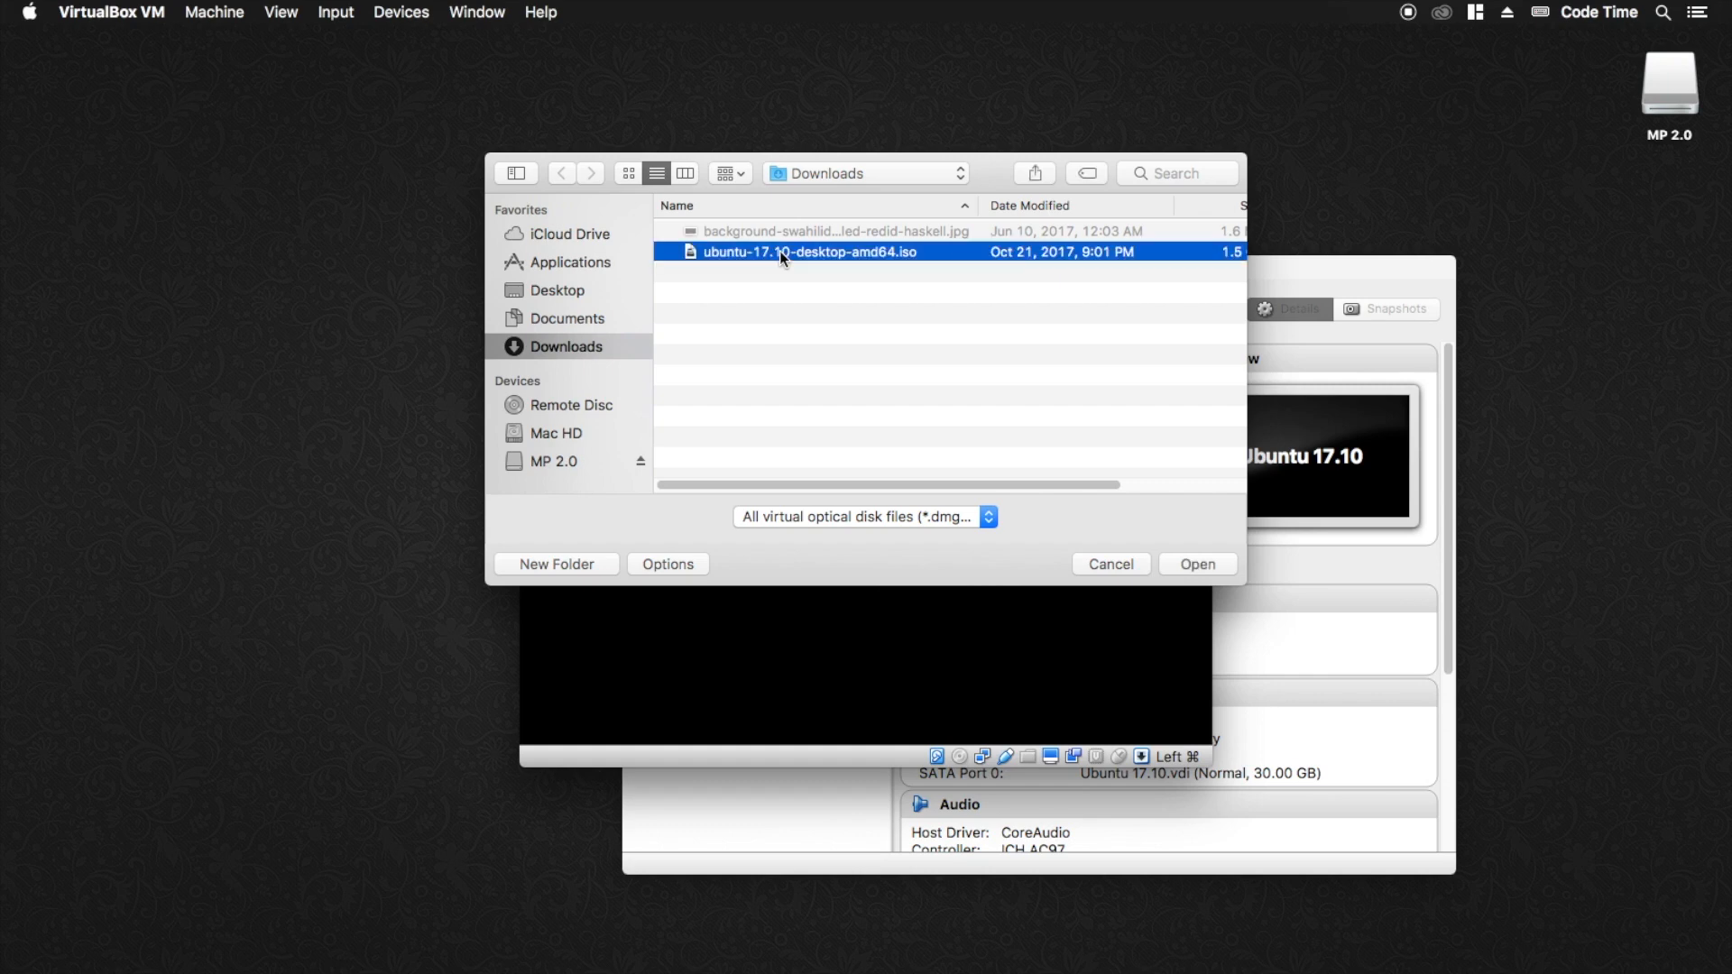
click(1193, 556)
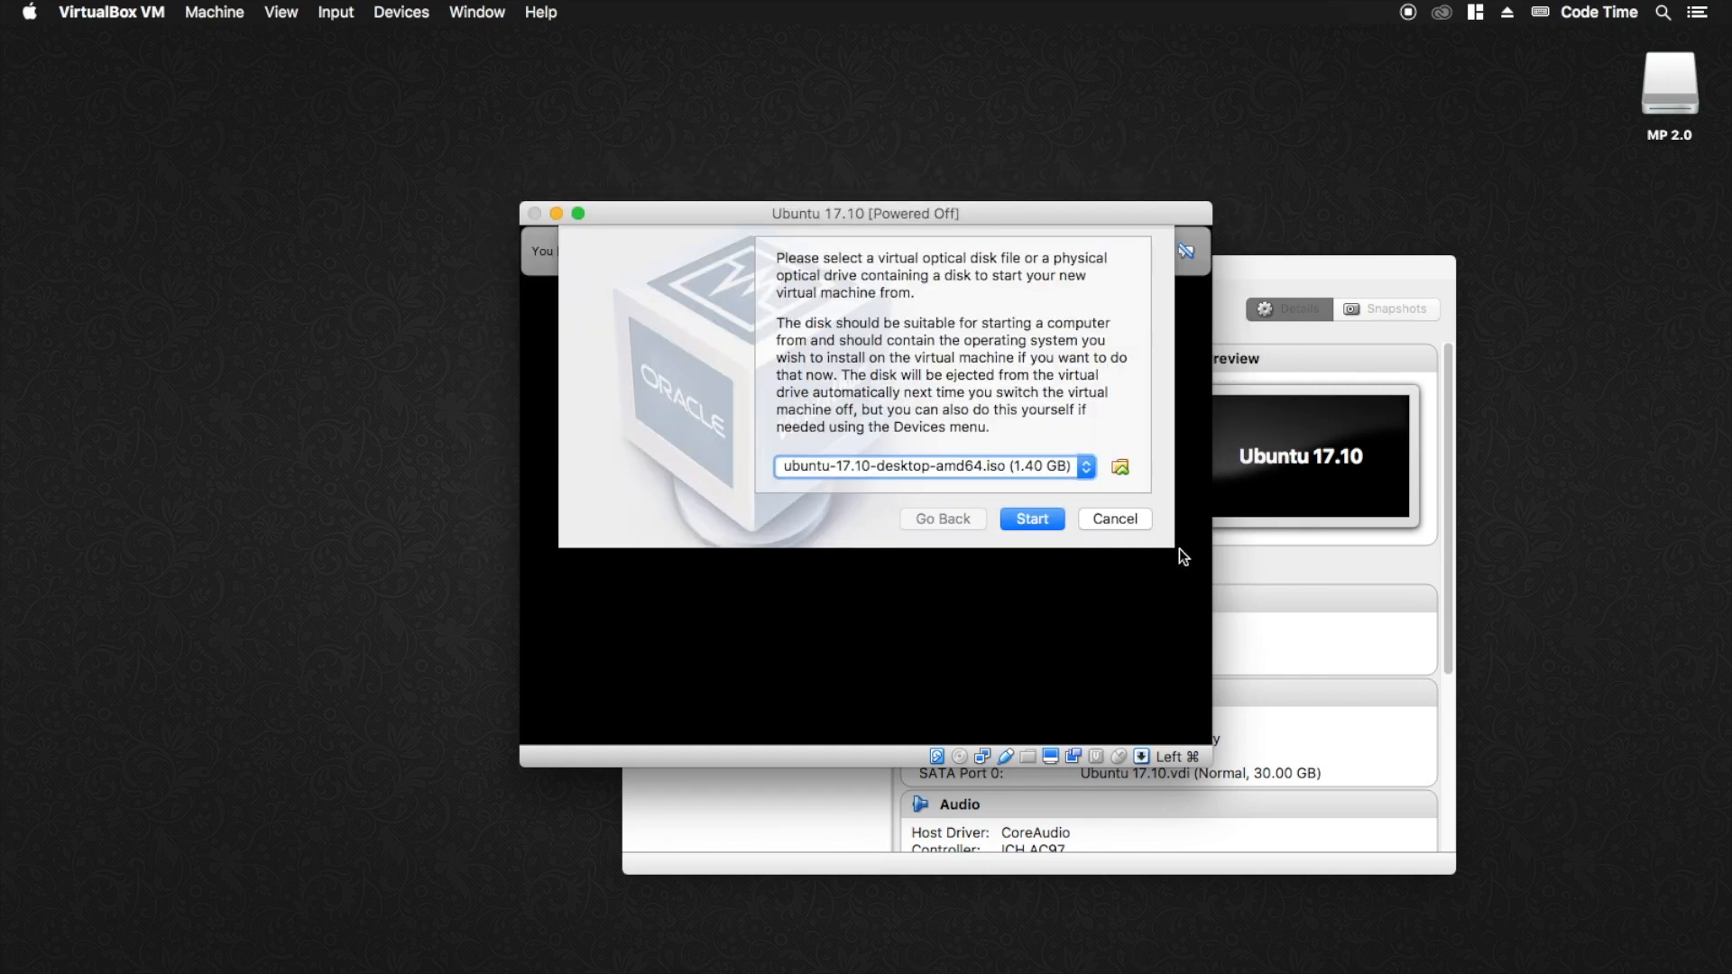
click(1047, 521)
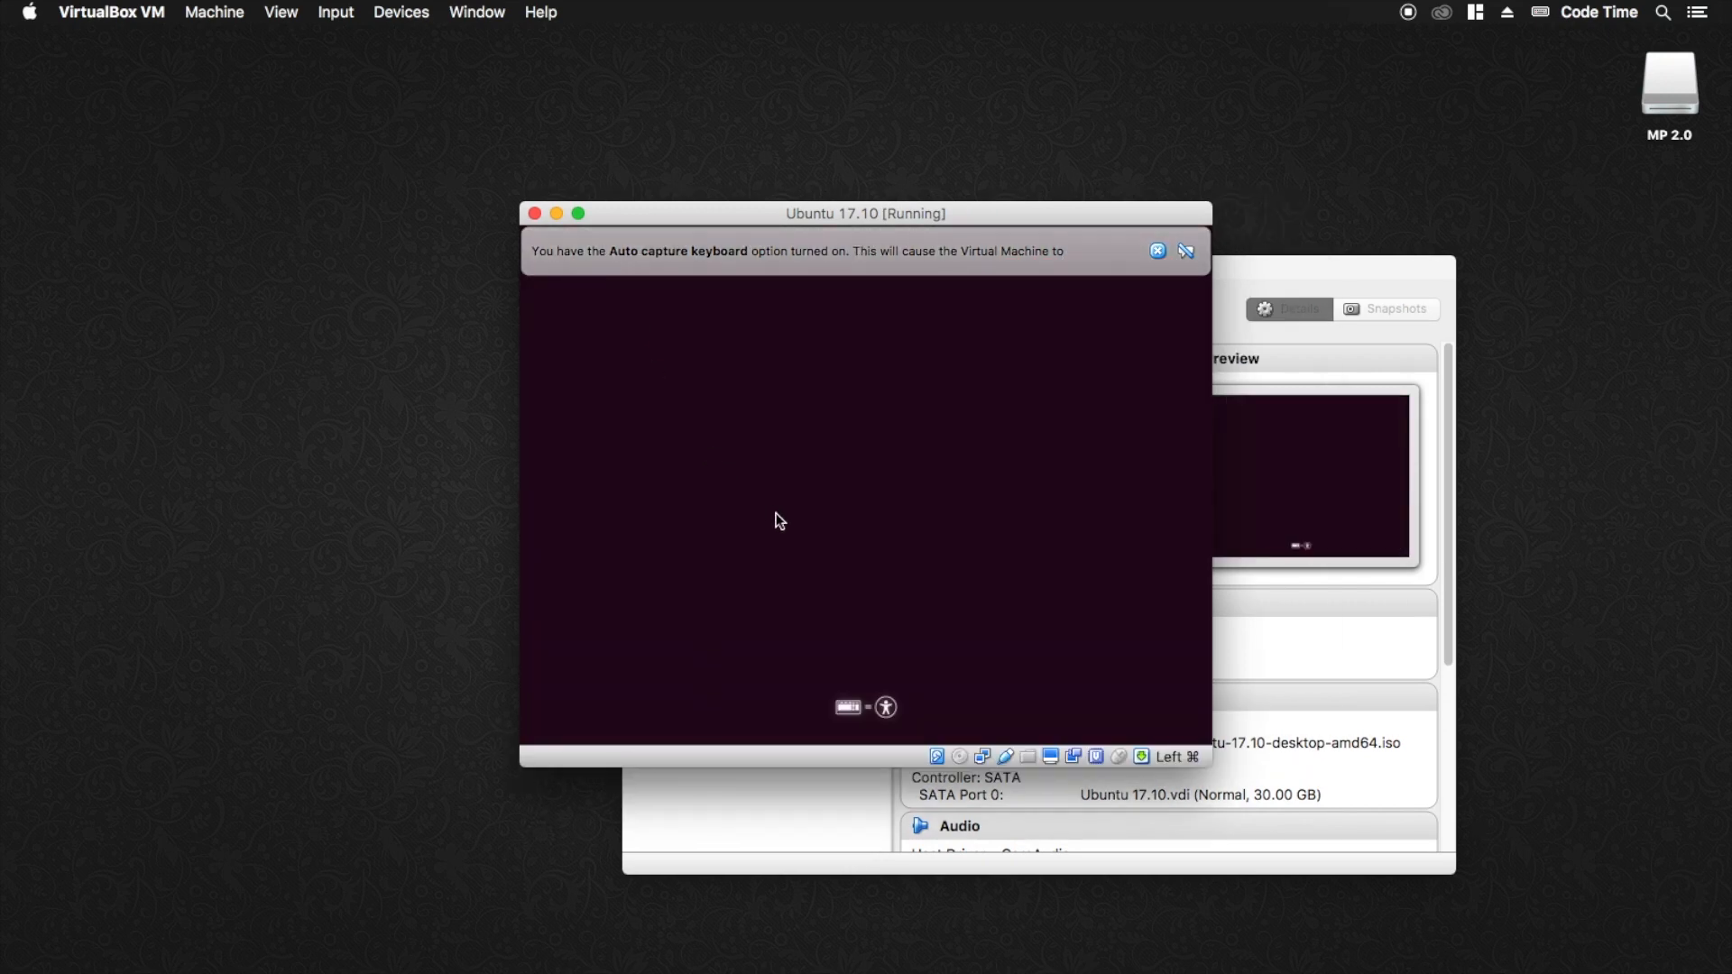
- Bring up the installer's language list and dismiss the Auto capture keyboard notice
key(Return)
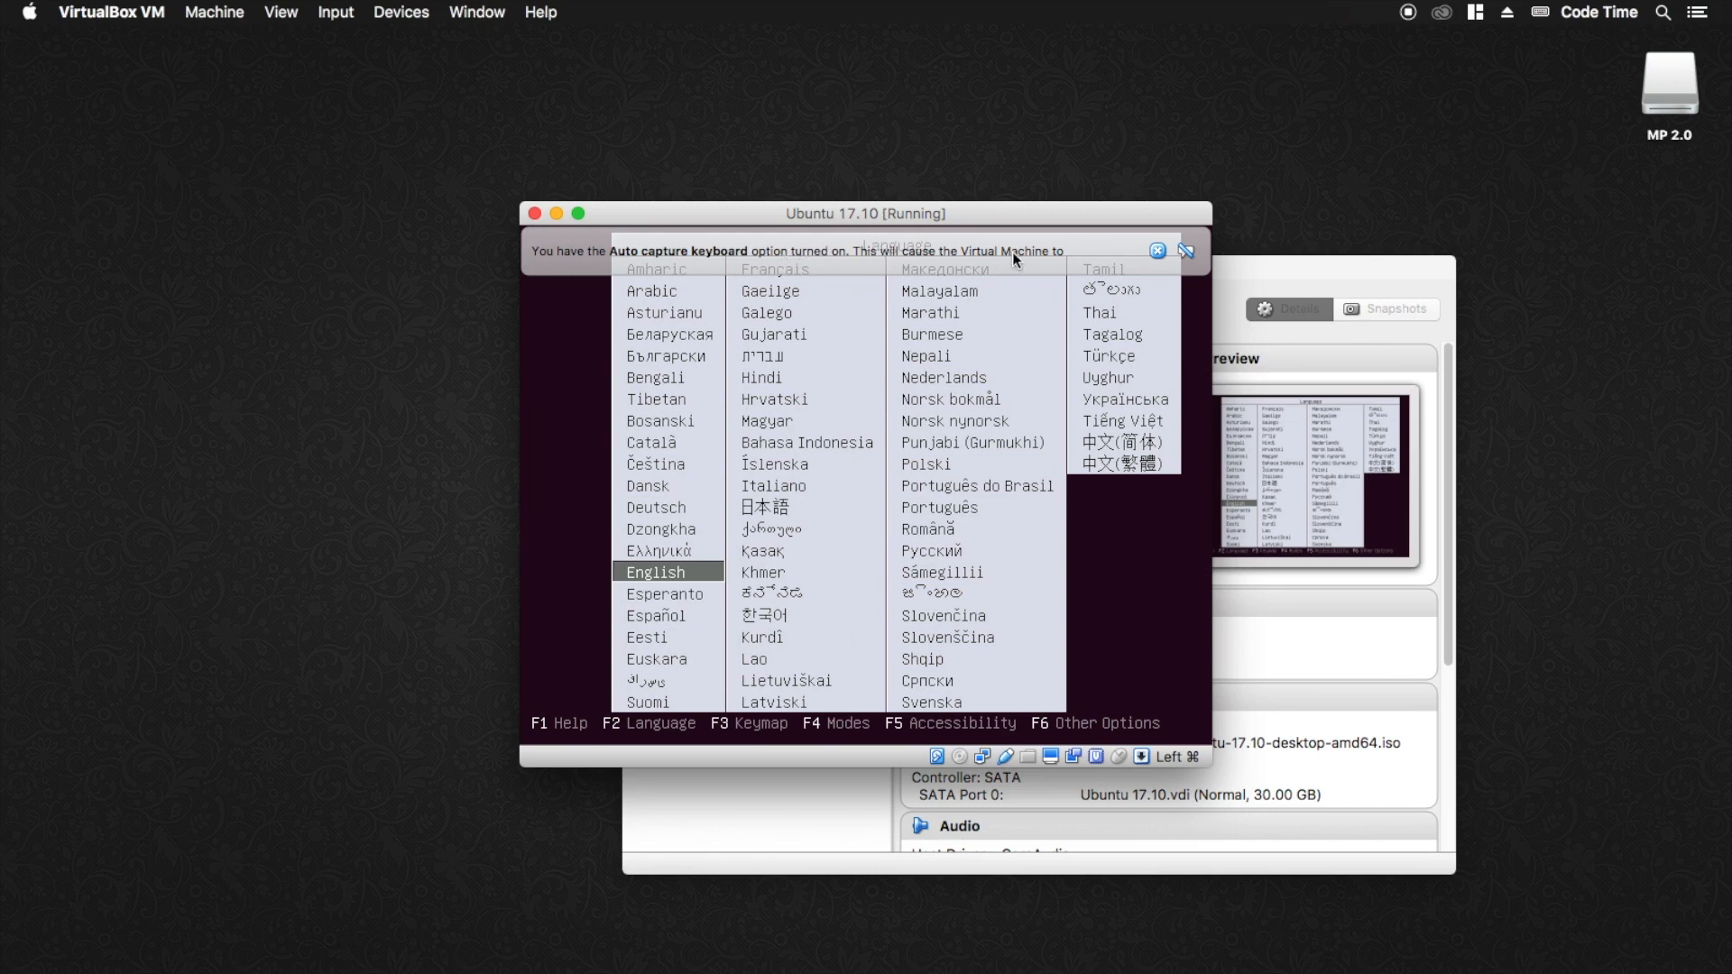
click(1187, 252)
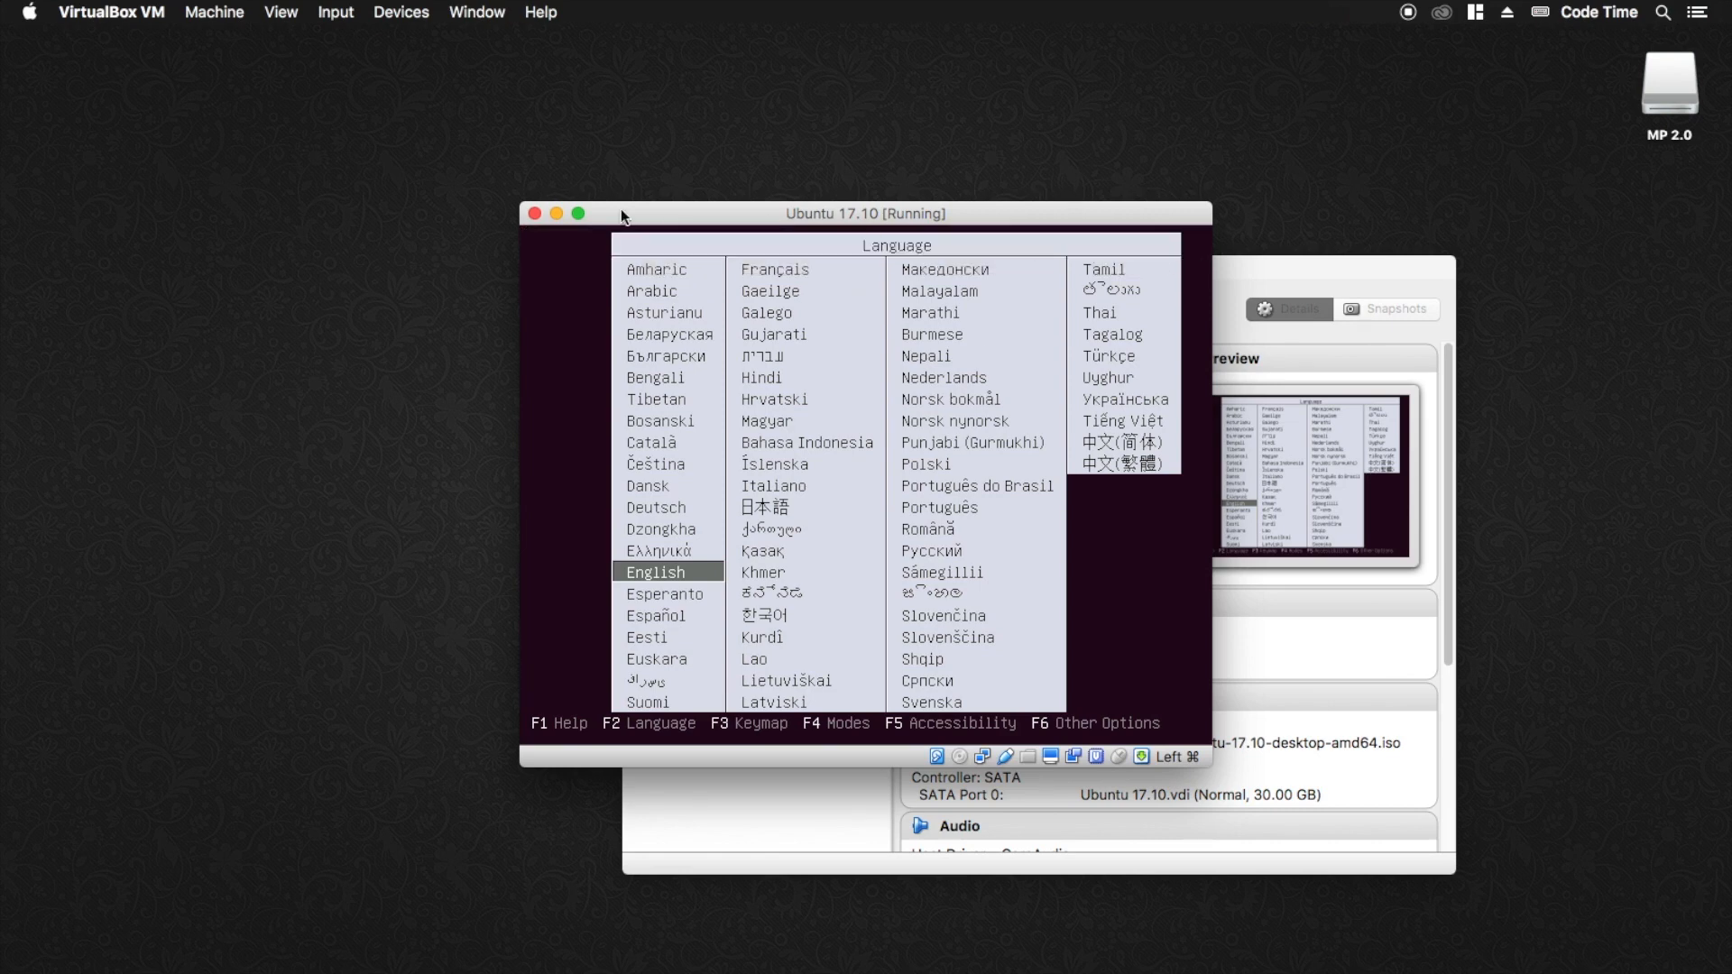
- Switch the running Ubuntu 17.10 virtual machine to full-screen mode
click(582, 214)
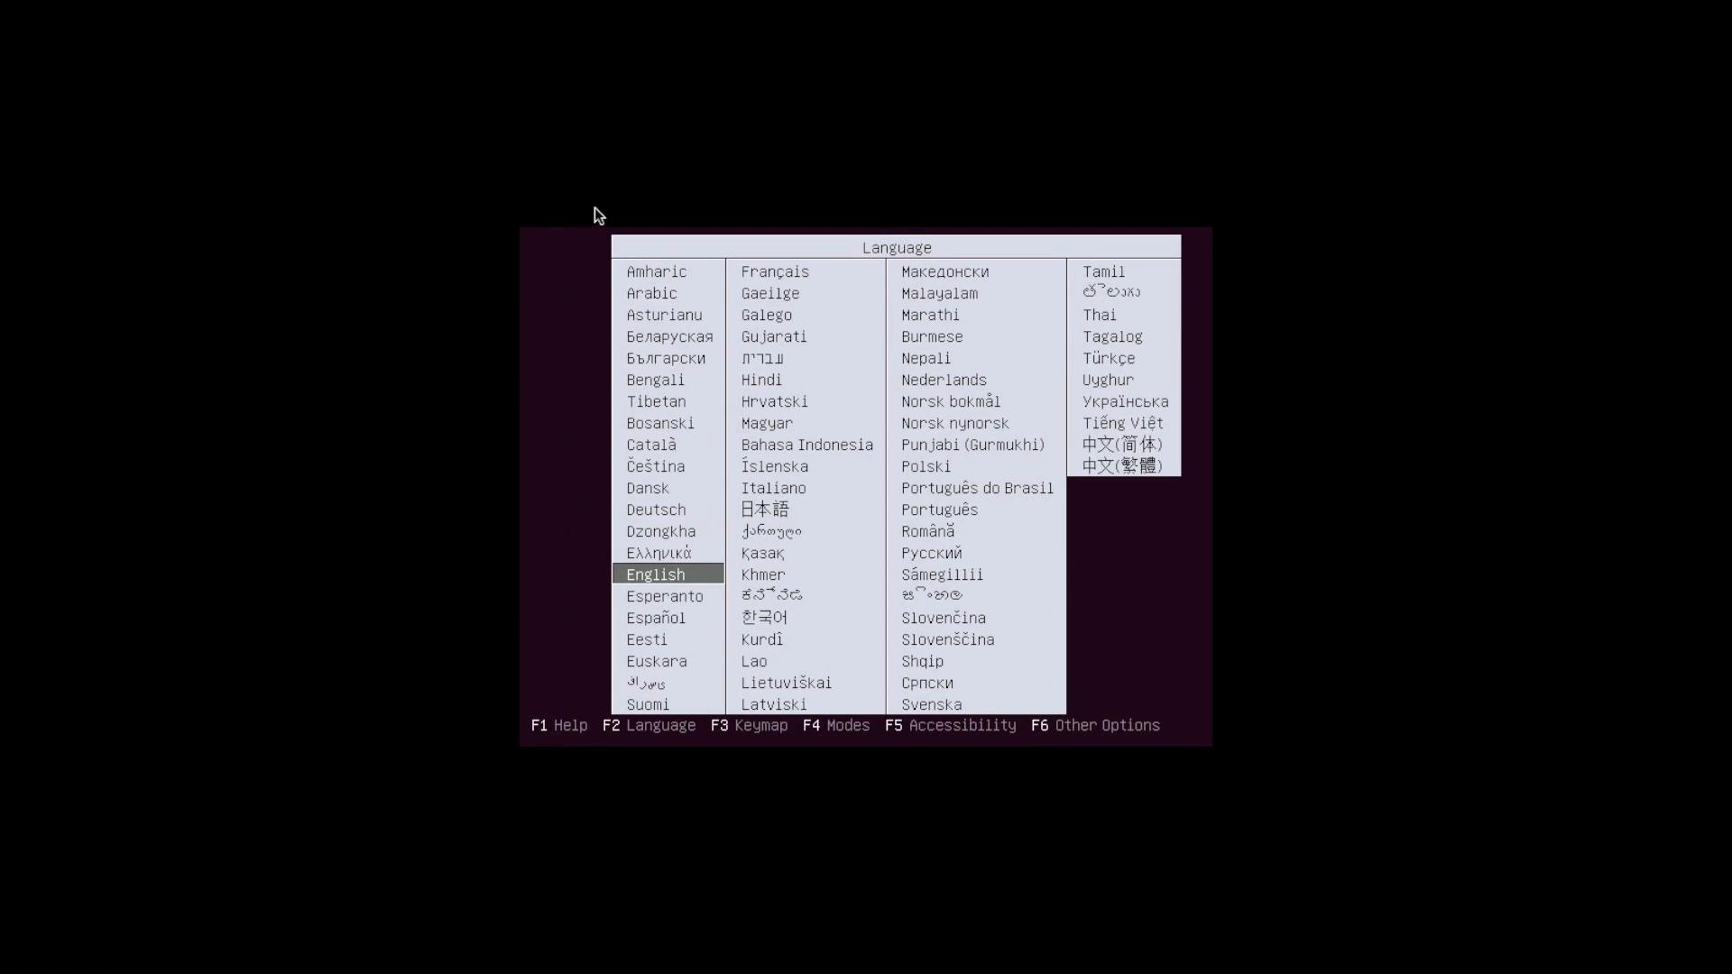
mouse_move(318, 3)
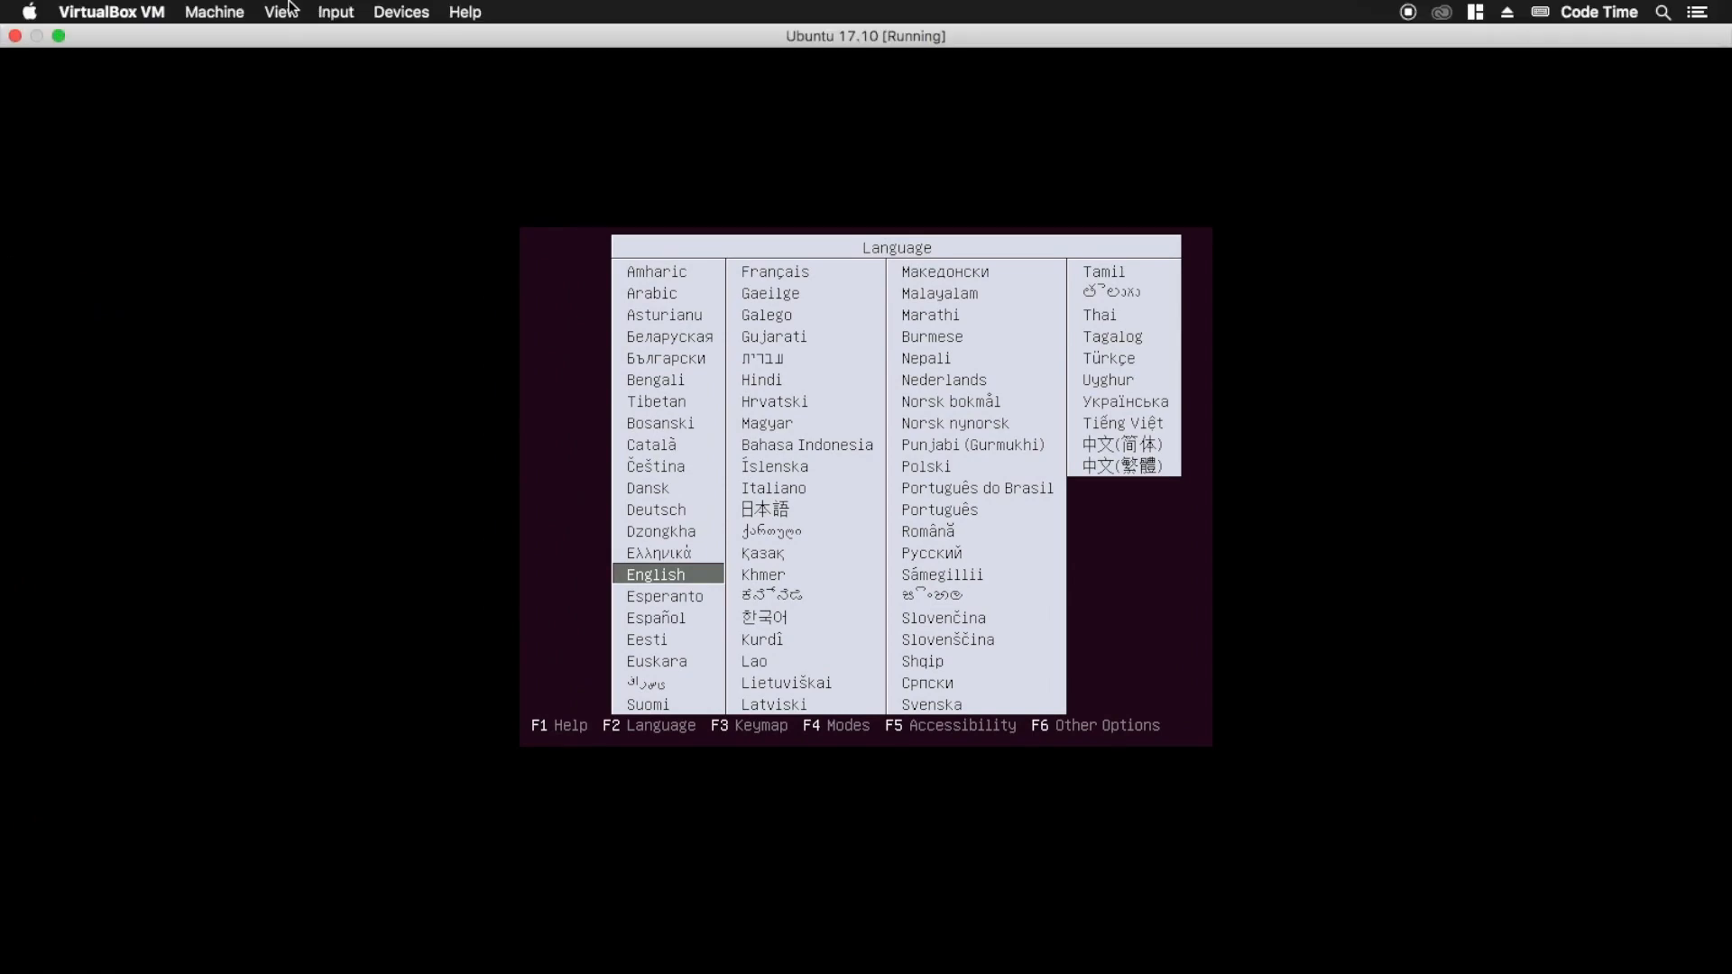
click(228, 13)
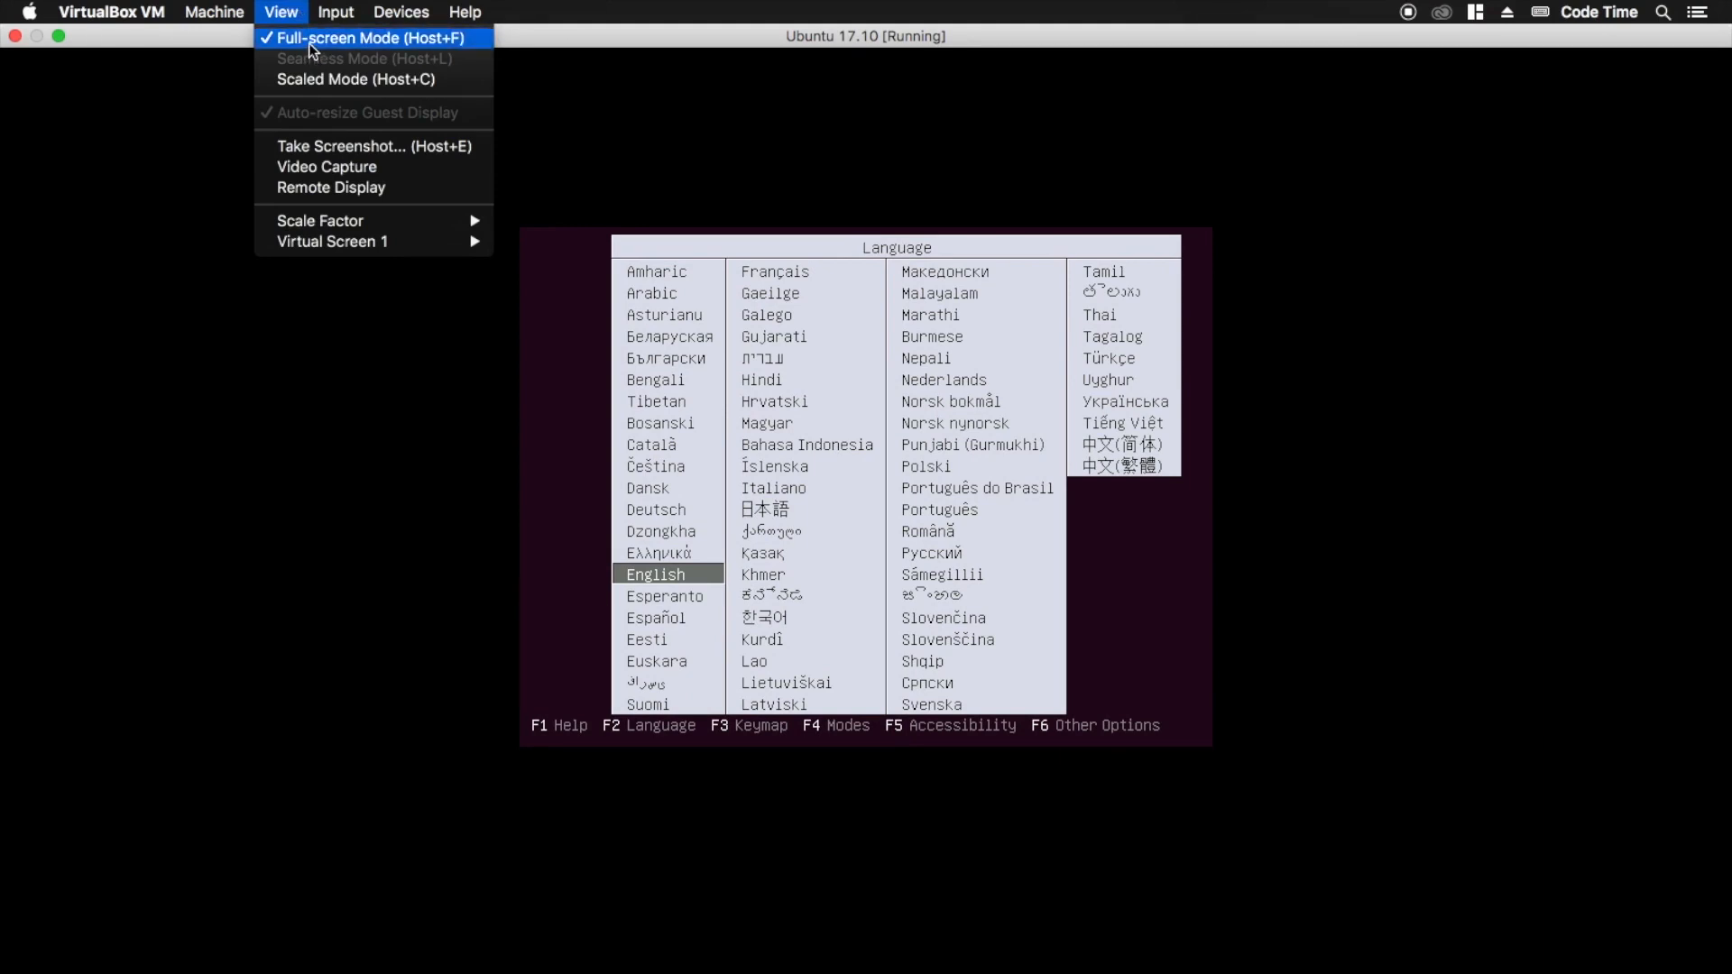
click(425, 43)
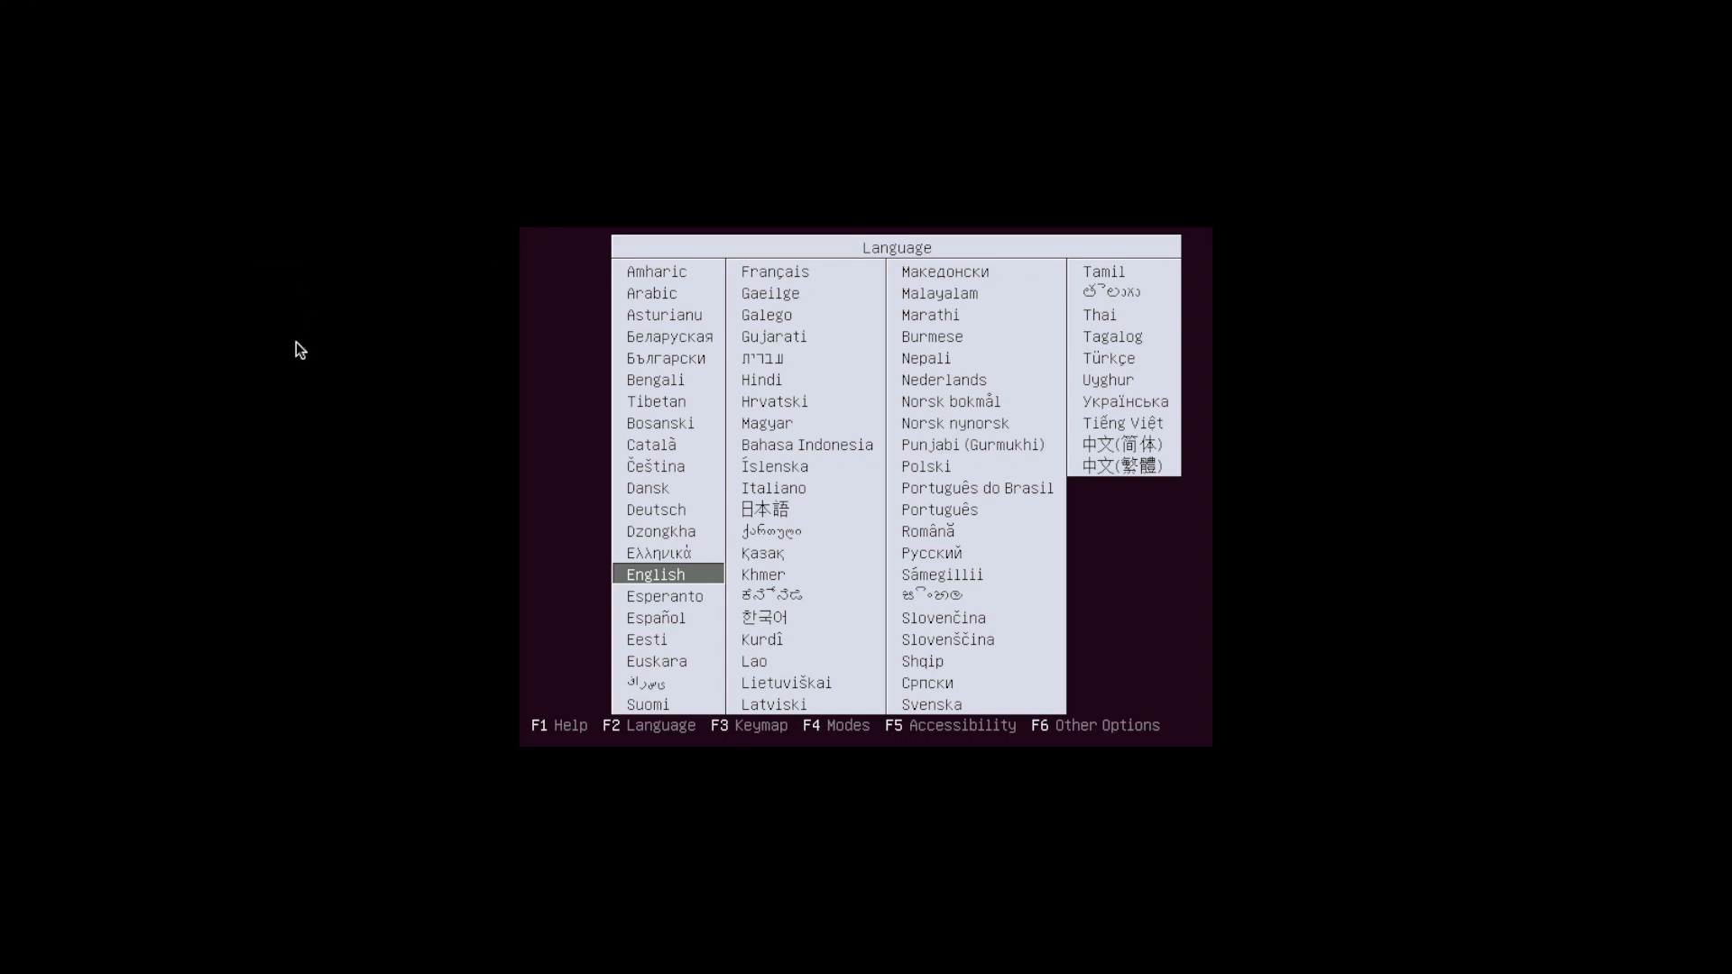
key(super+f)
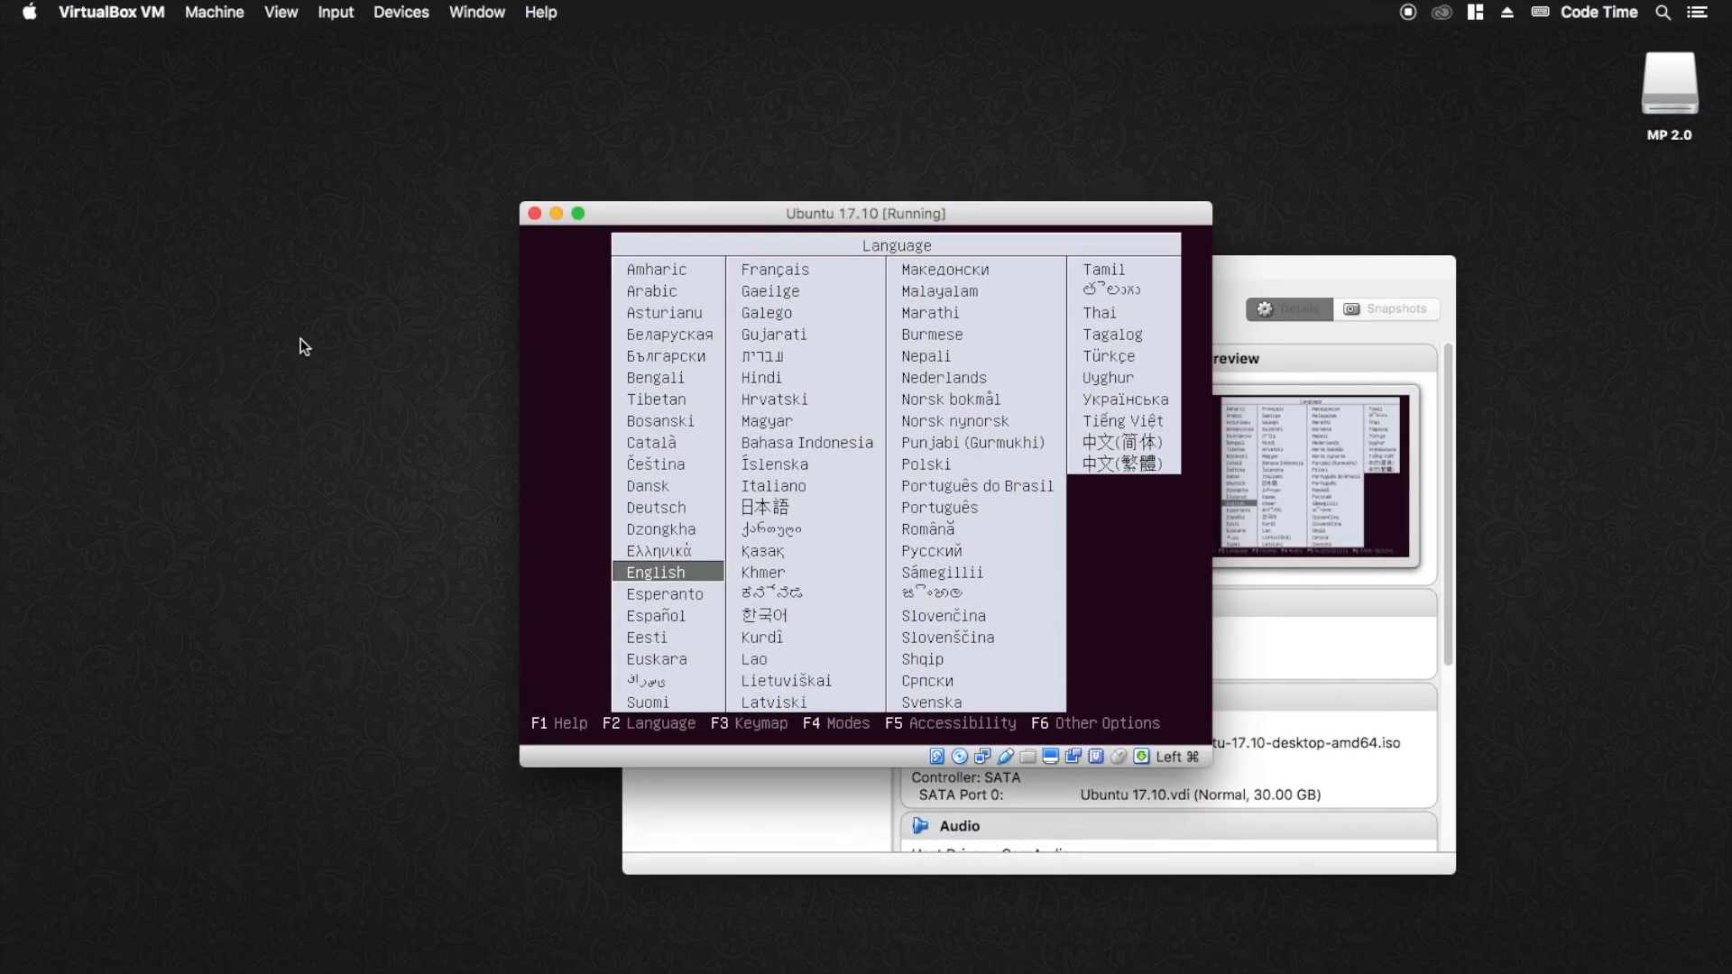
key(super+f)
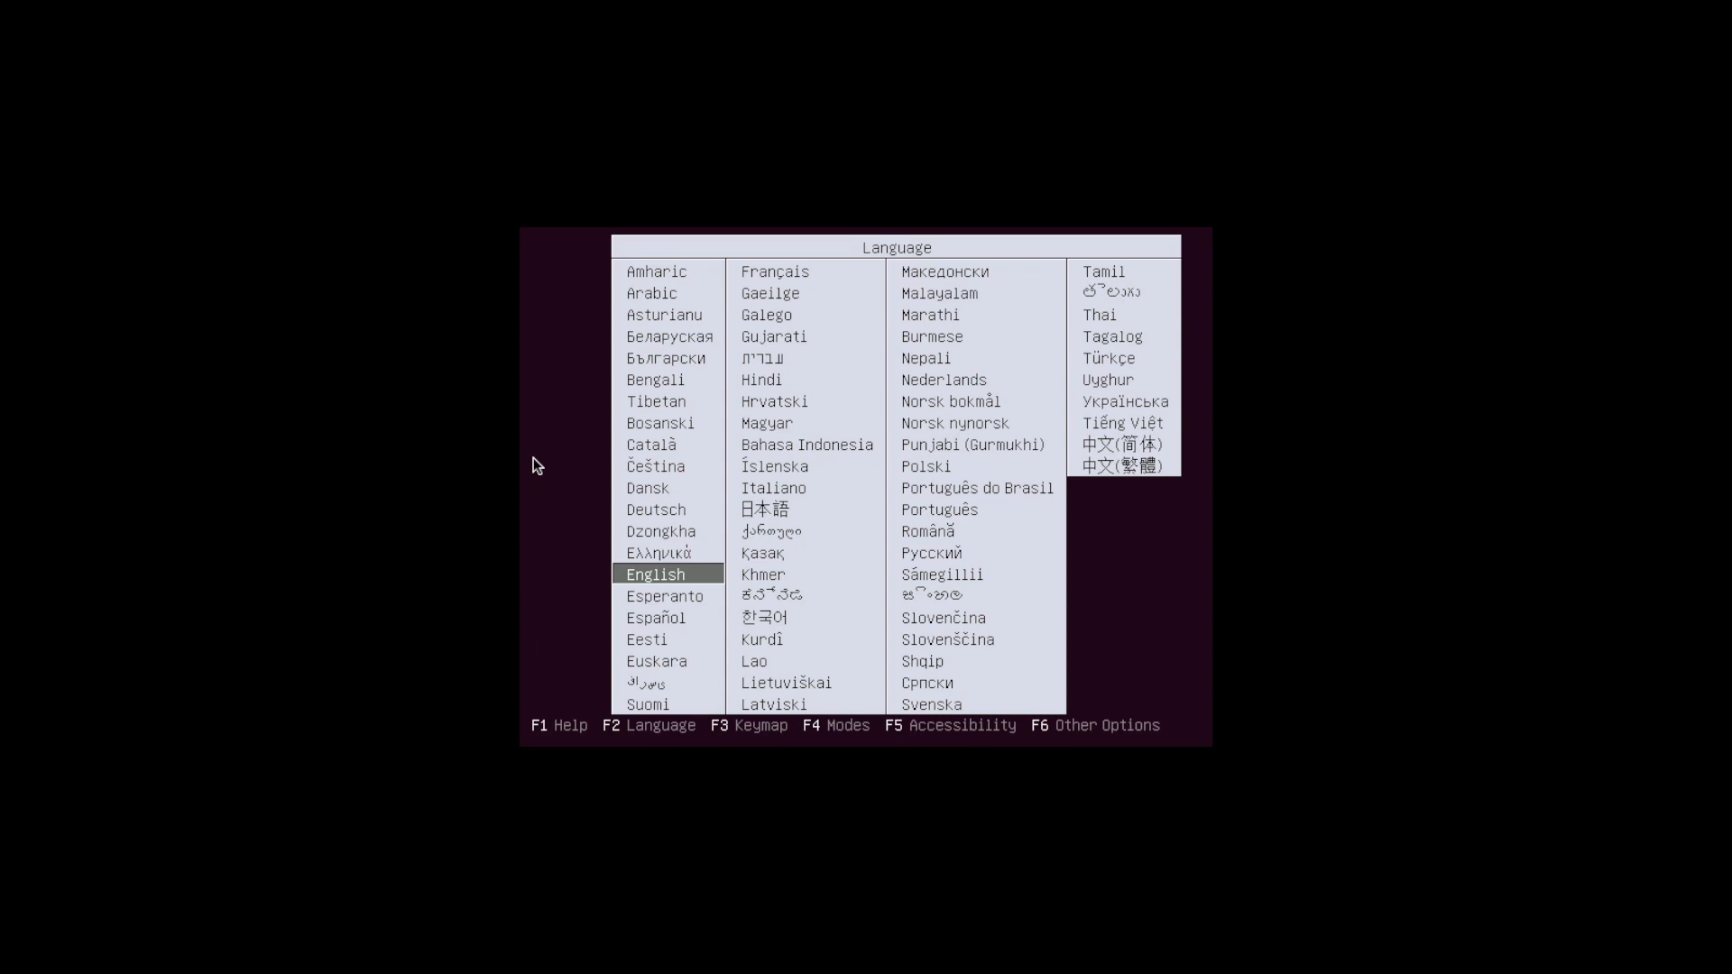
- Choose English as the language in the boot screen's language list
key(Down)
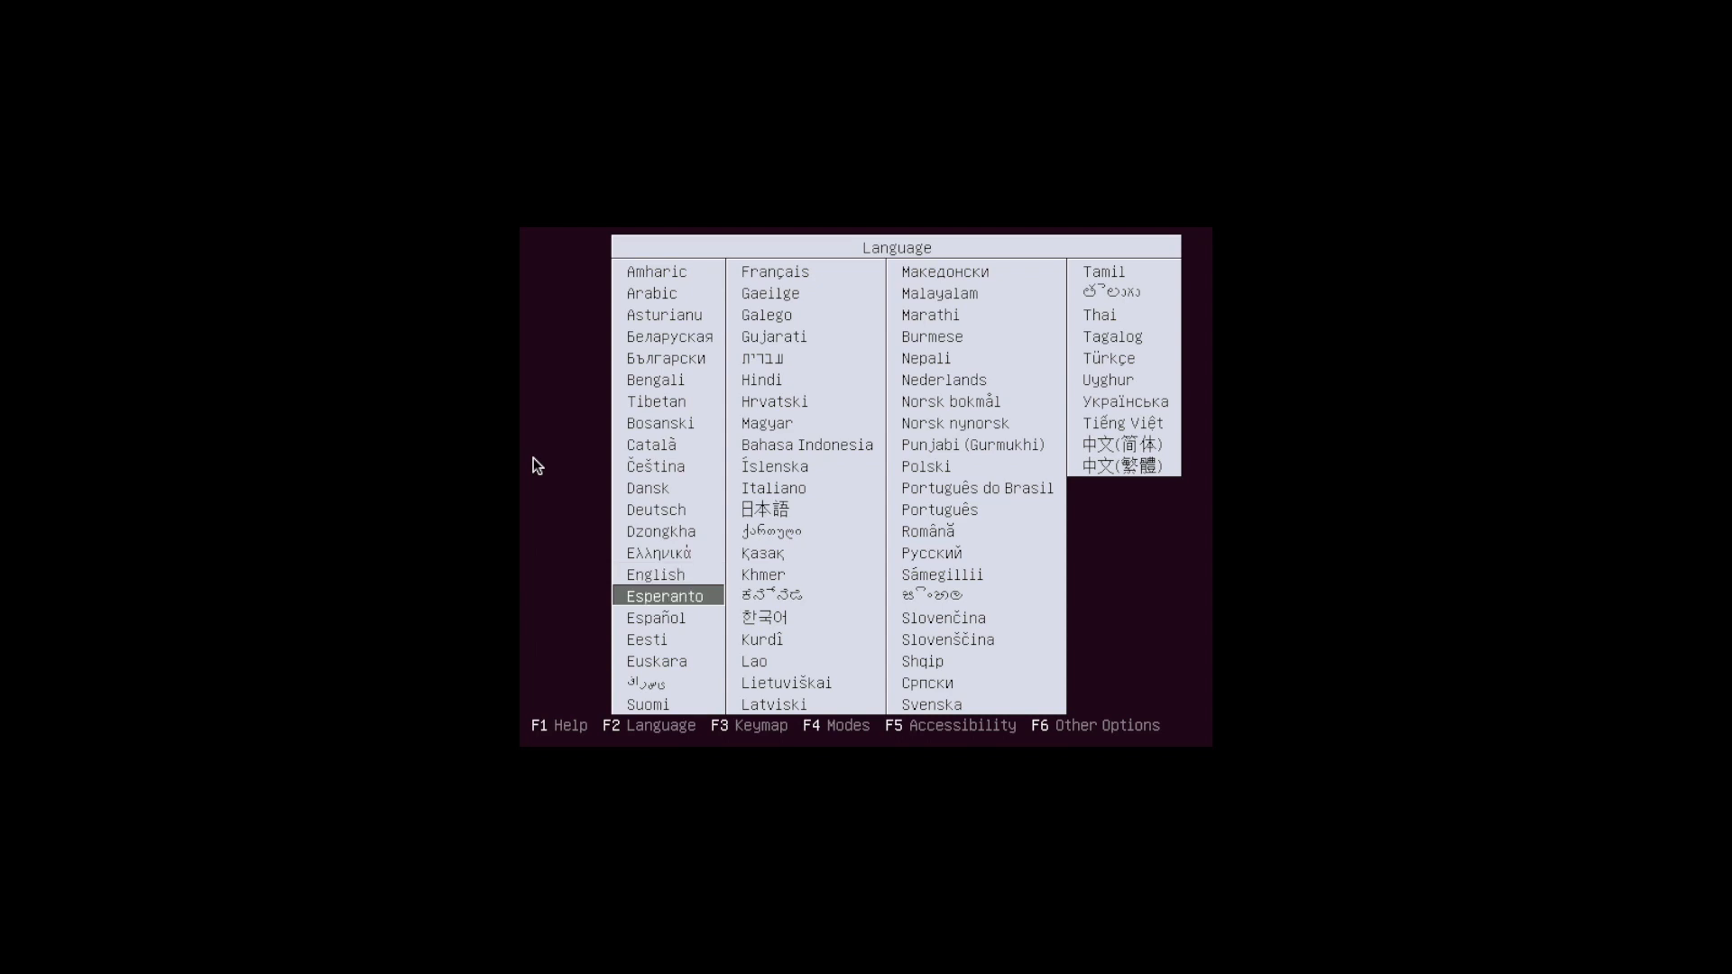
key(Up)
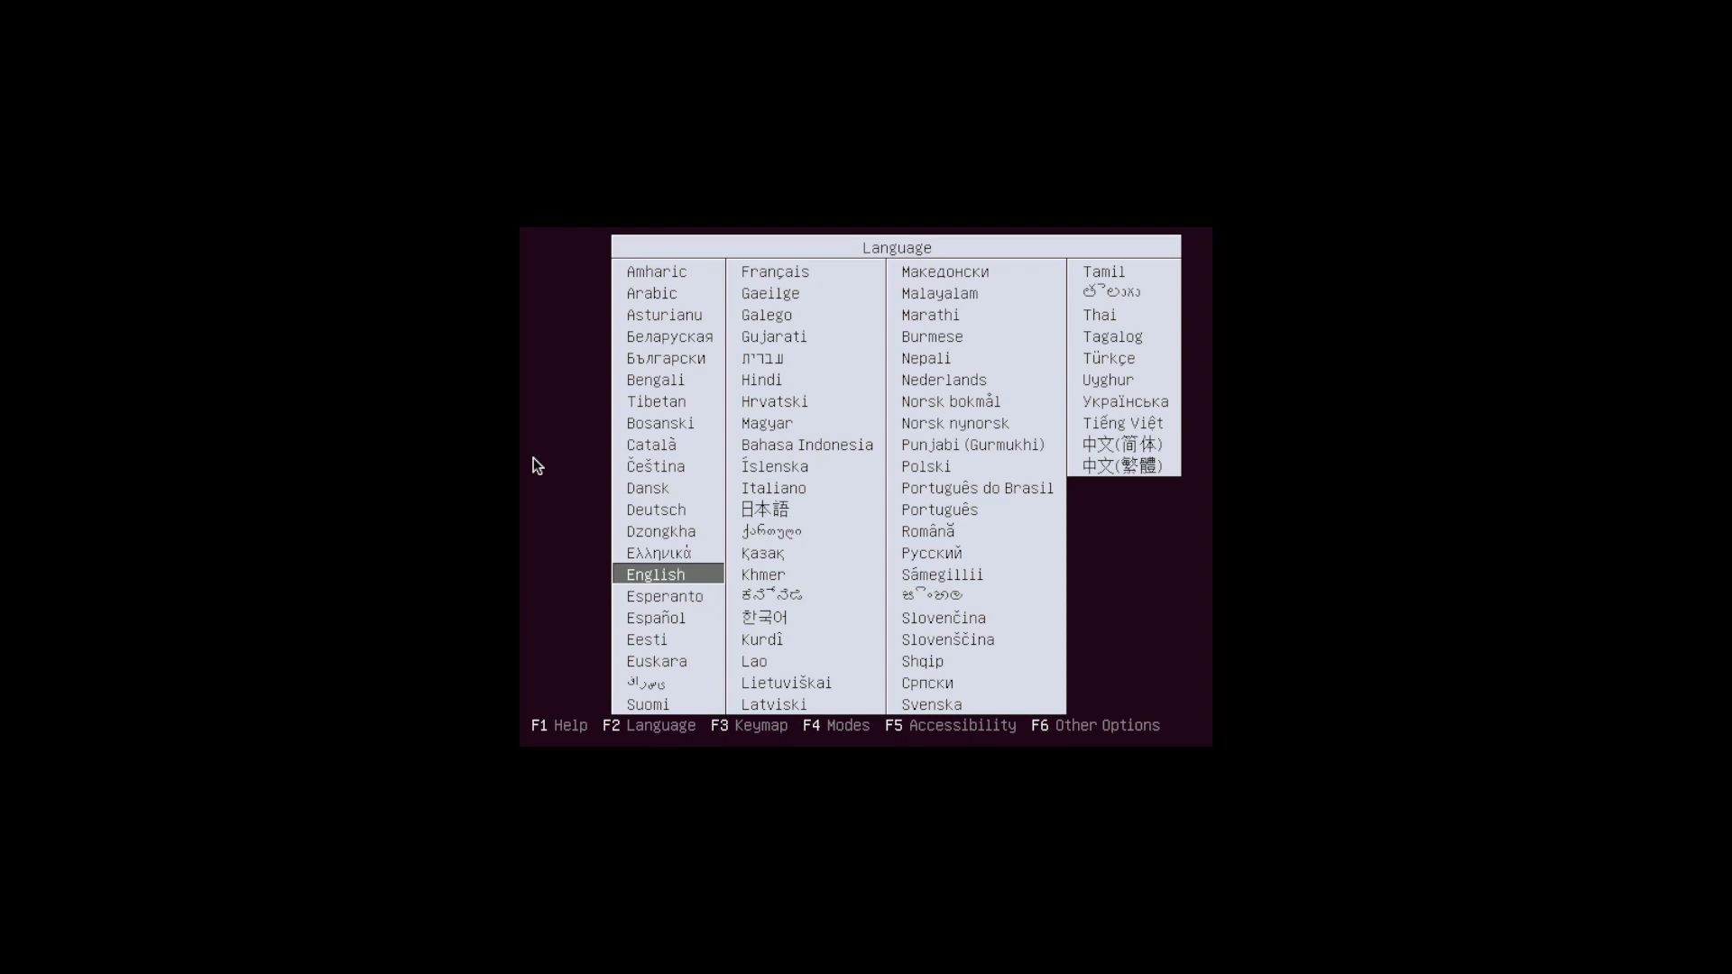
key(Return)
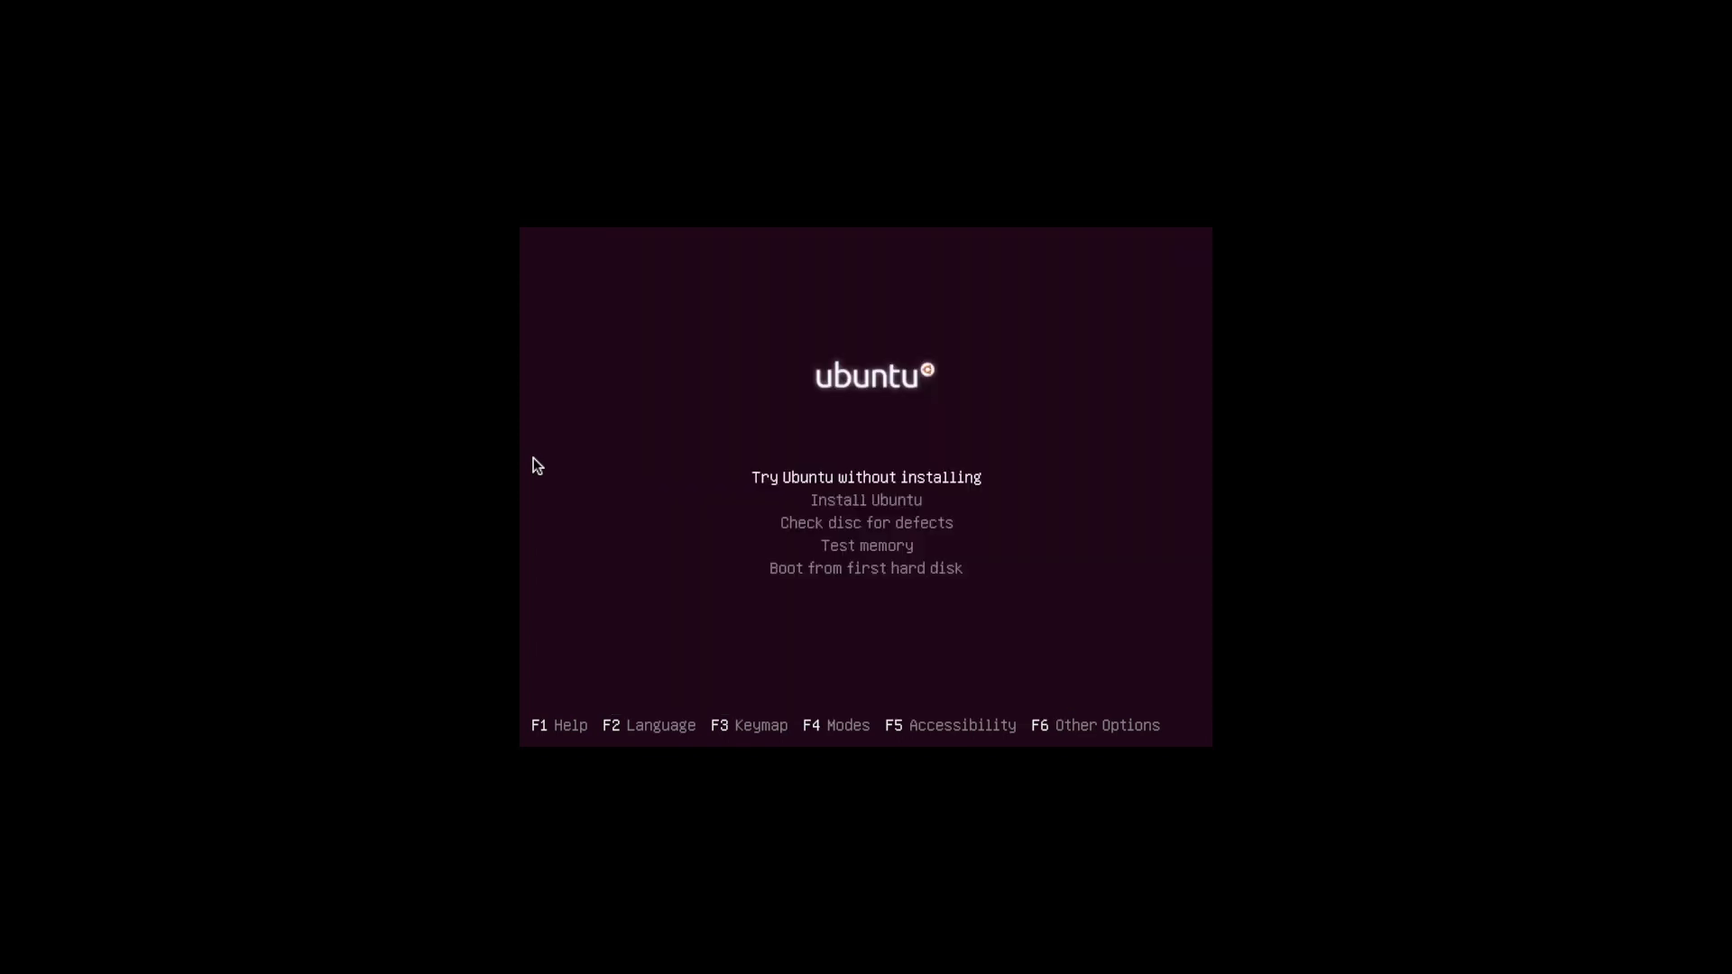
- Boot the disc with the Install Ubuntu option and dismiss the mouse pointer integration notice
key(Down)
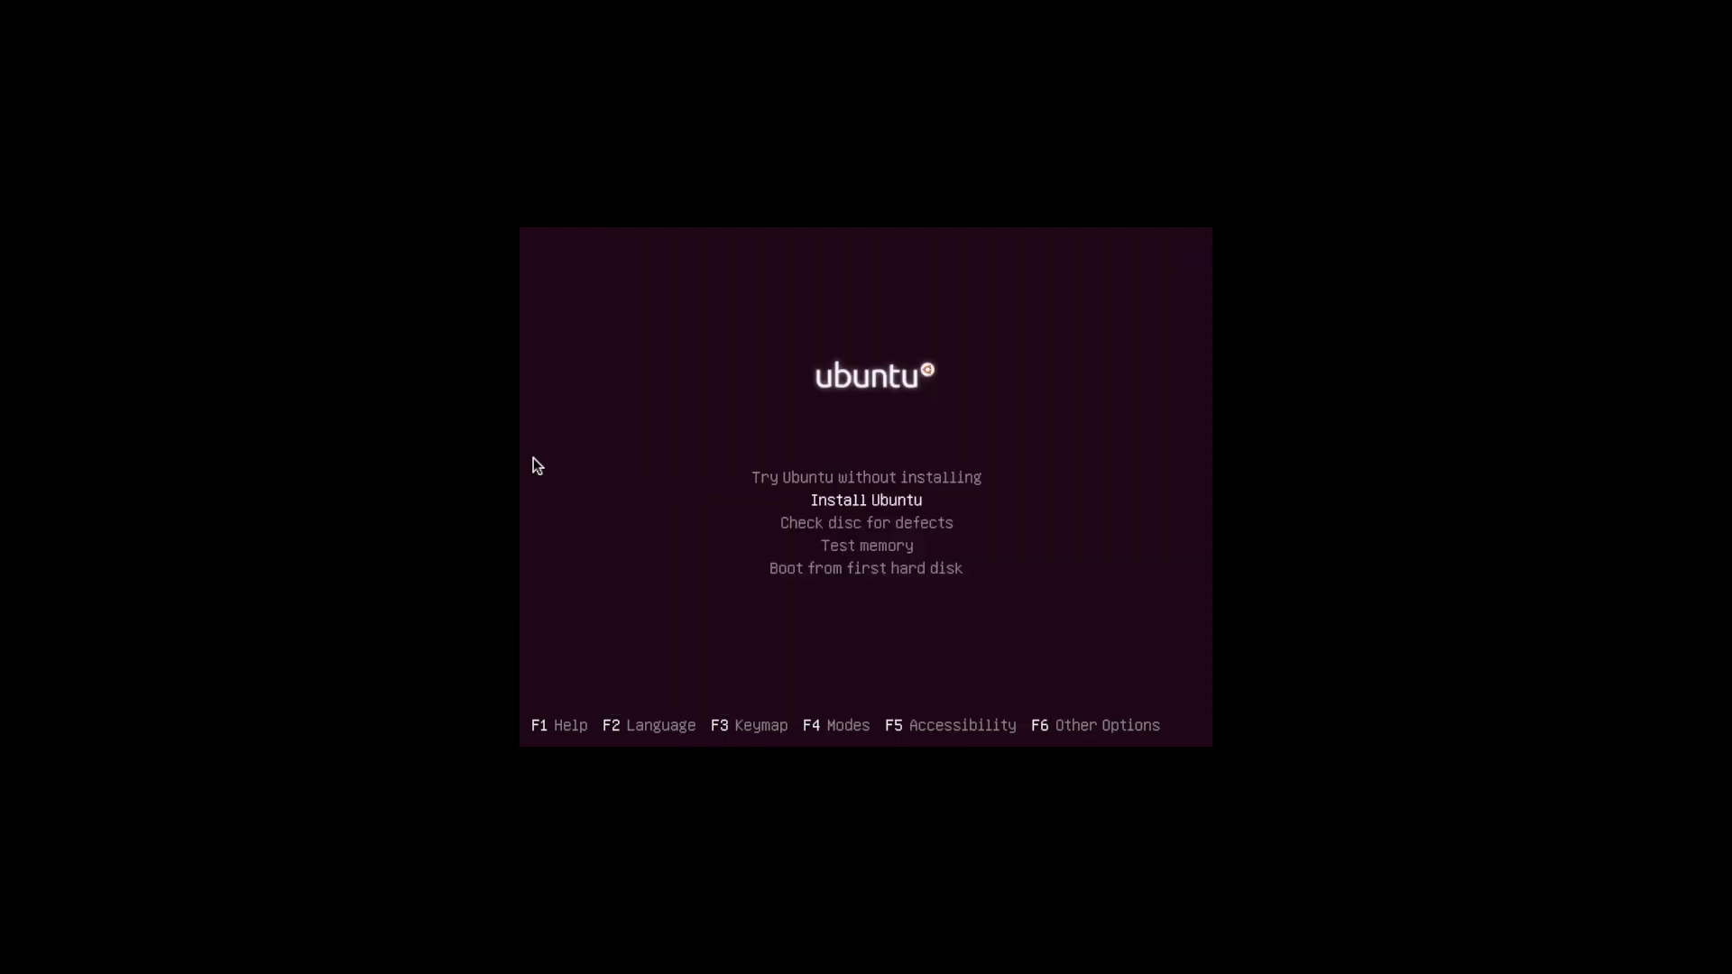
key(Down)
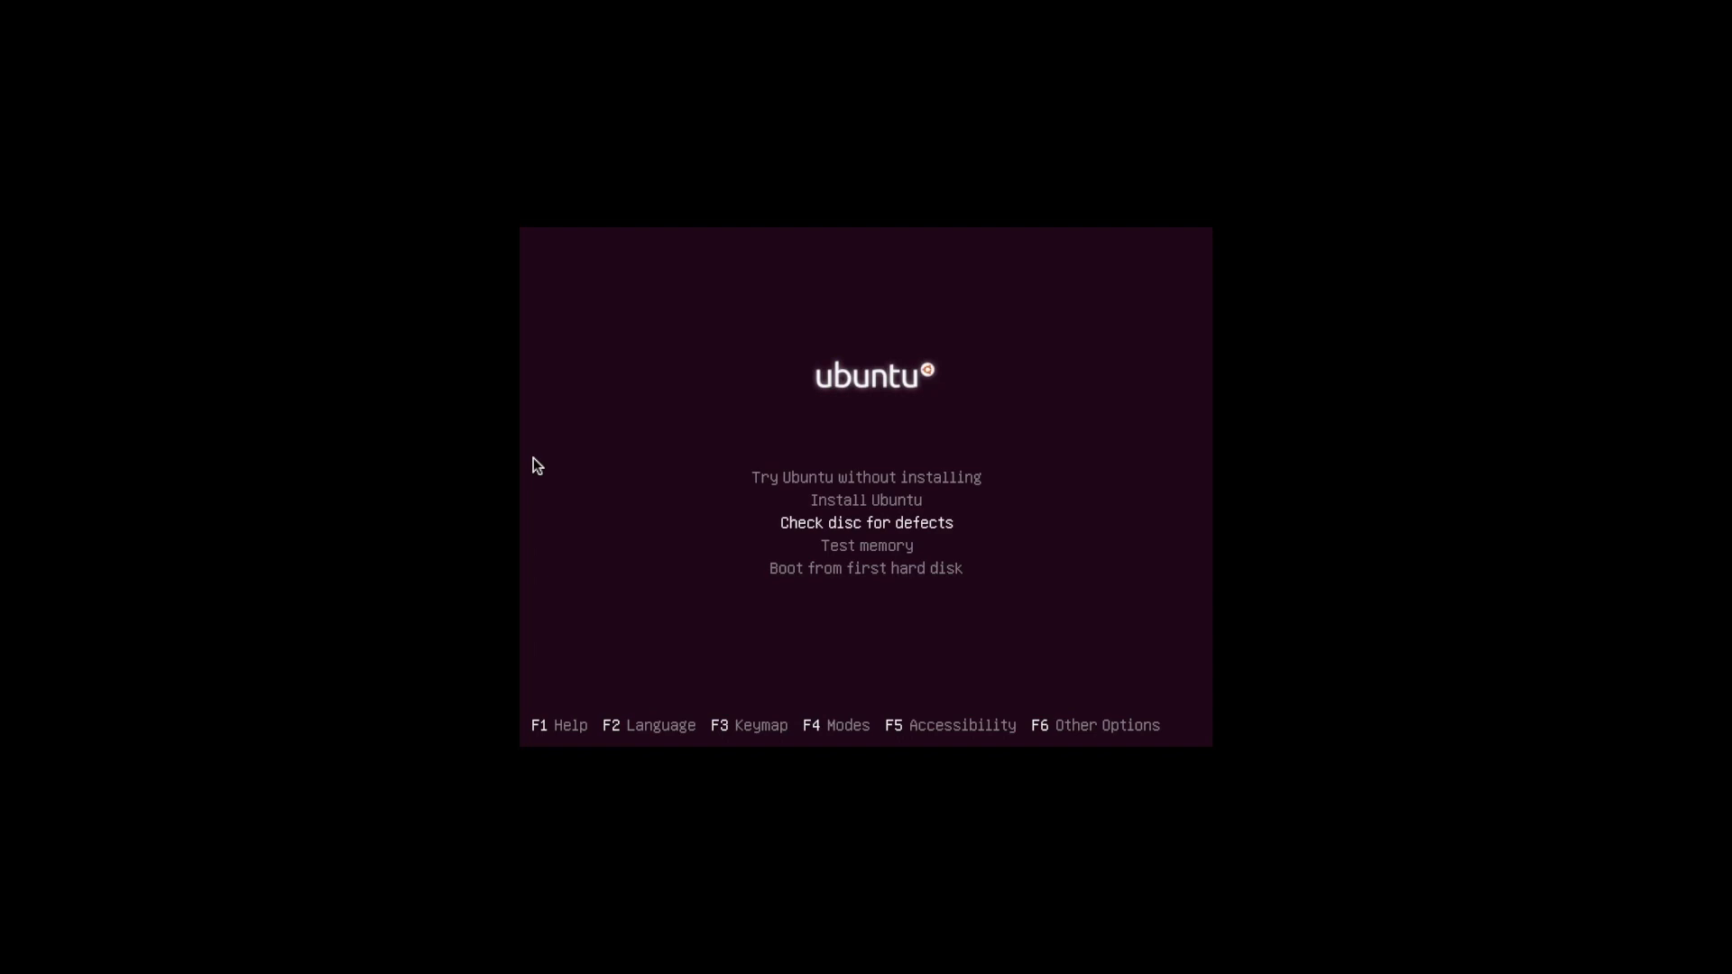
key(Down)
key(Down)
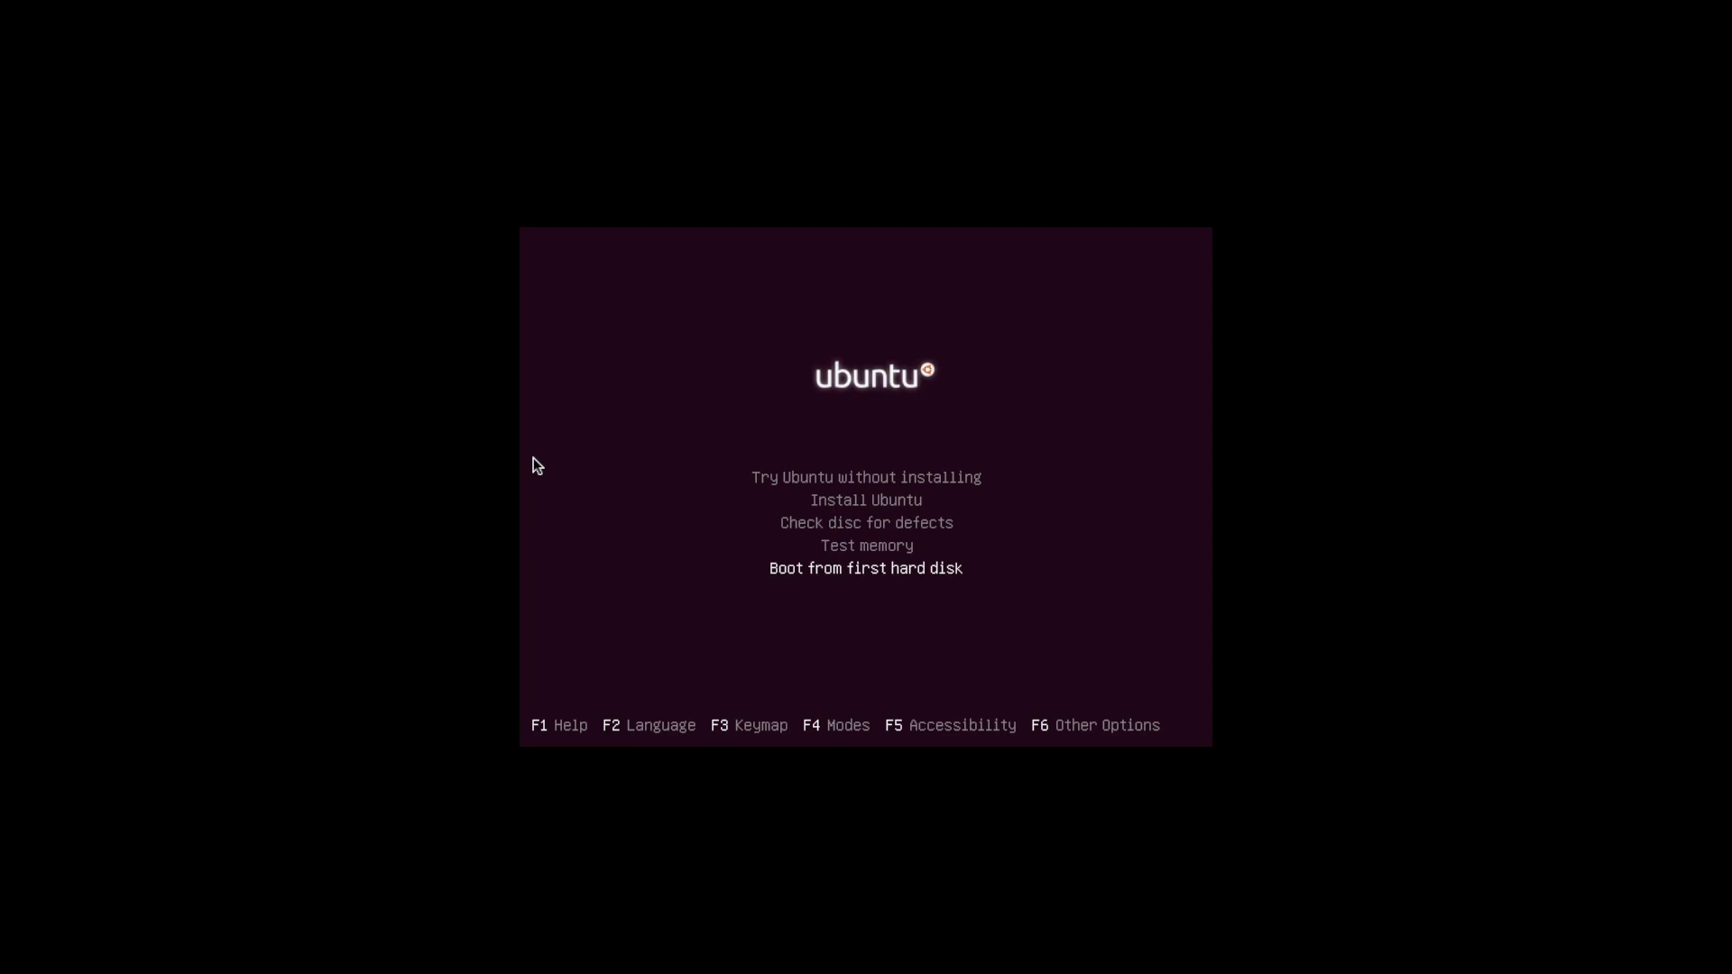
key(Up)
key(Up)
key(Up)
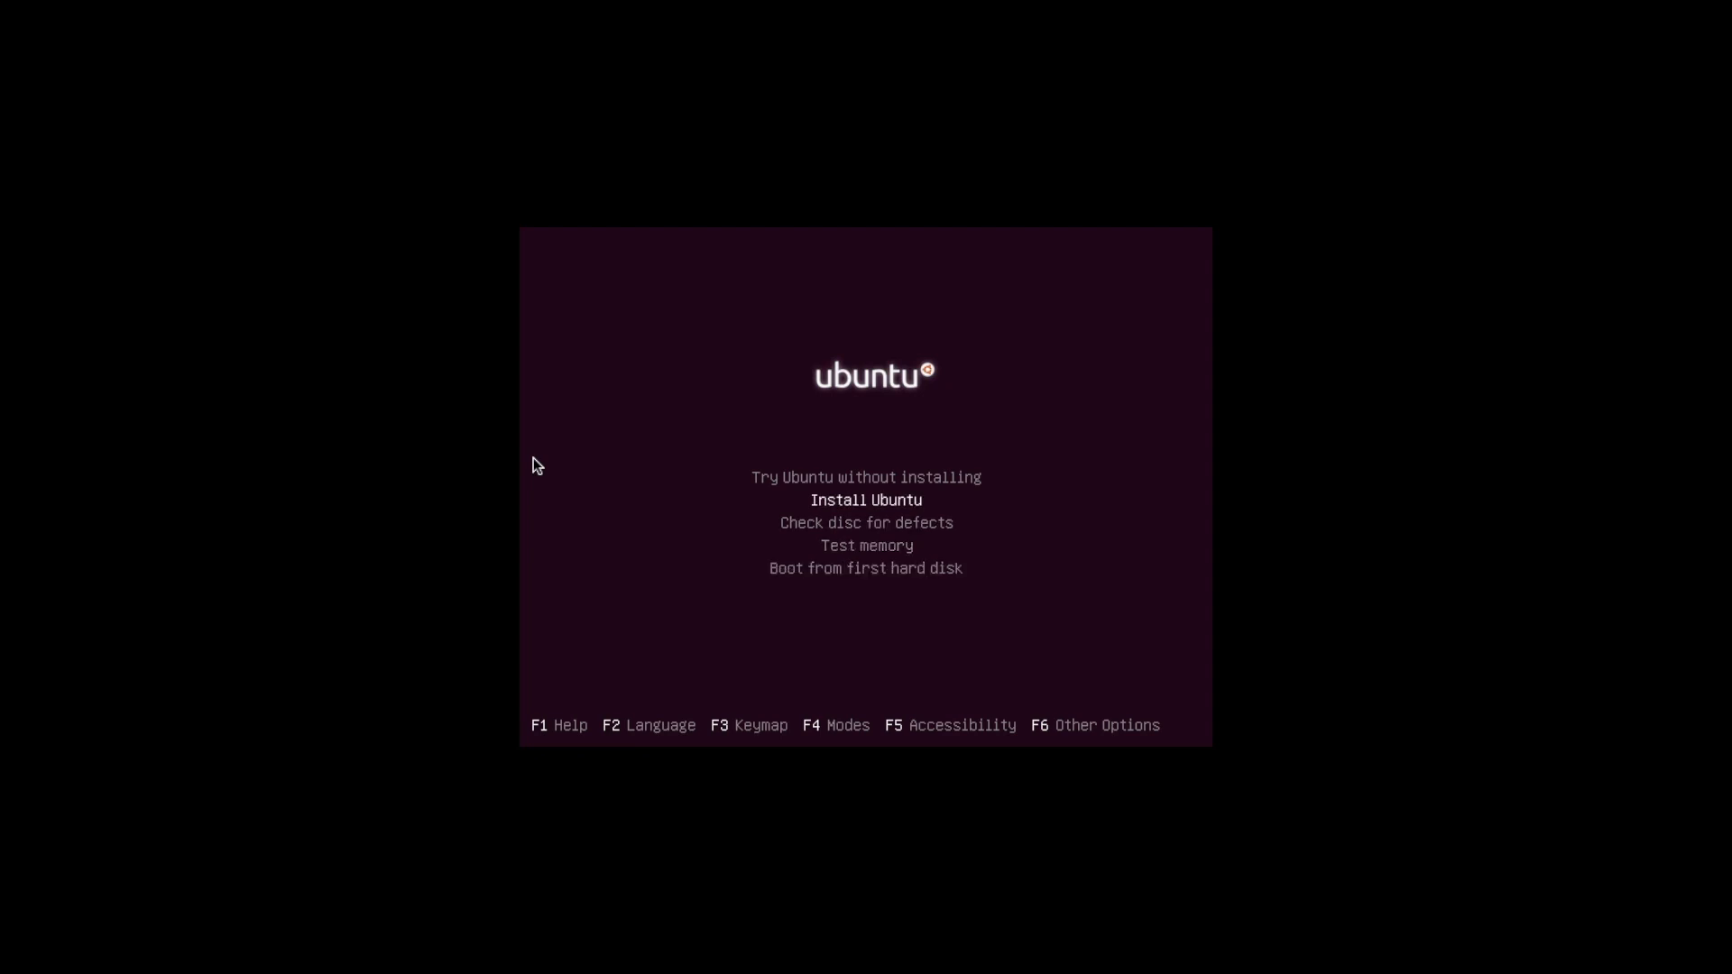
key(Up)
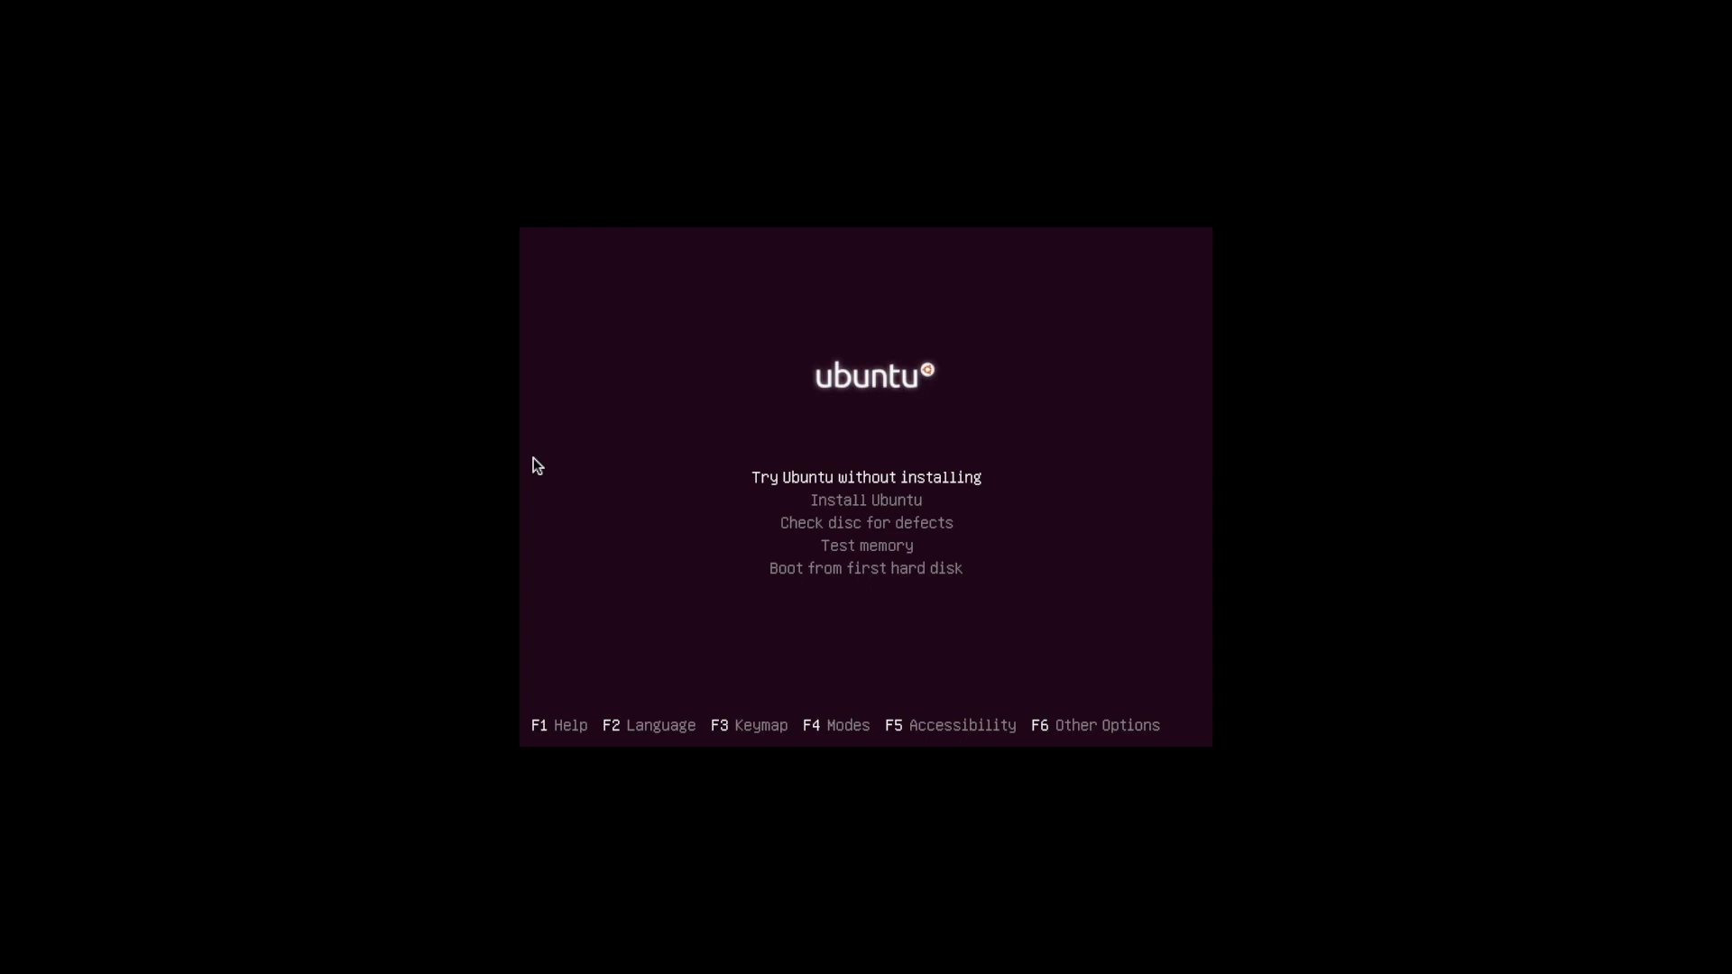
key(Down)
key(Return)
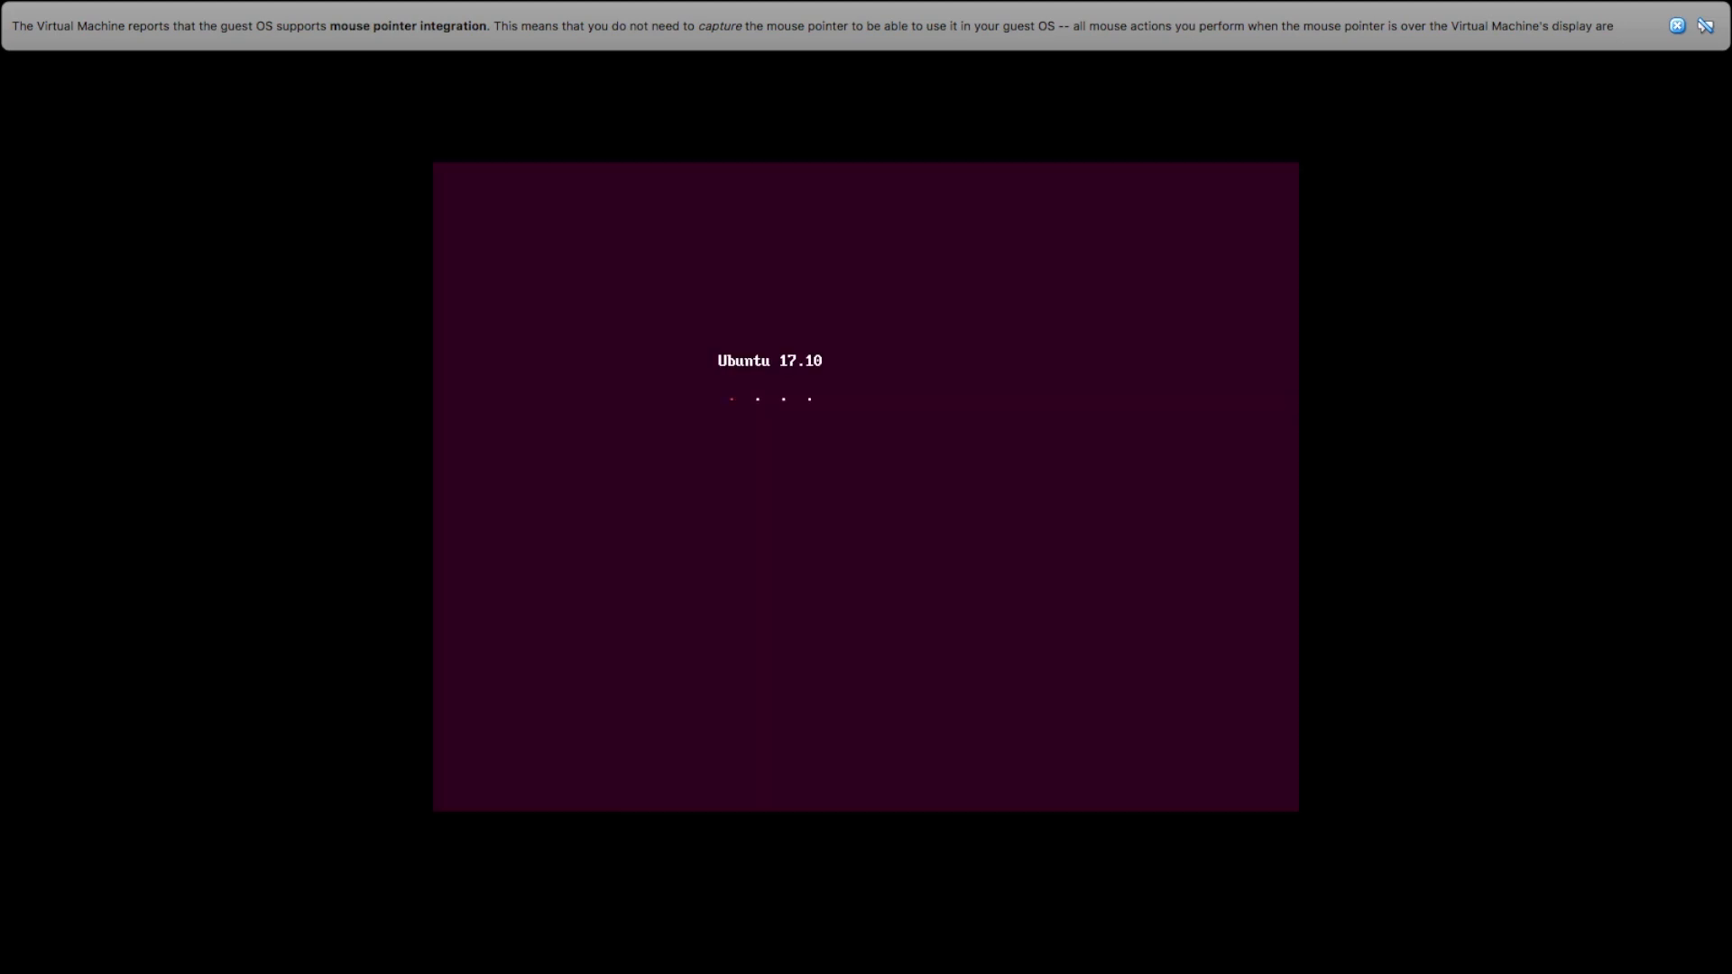
click(1704, 24)
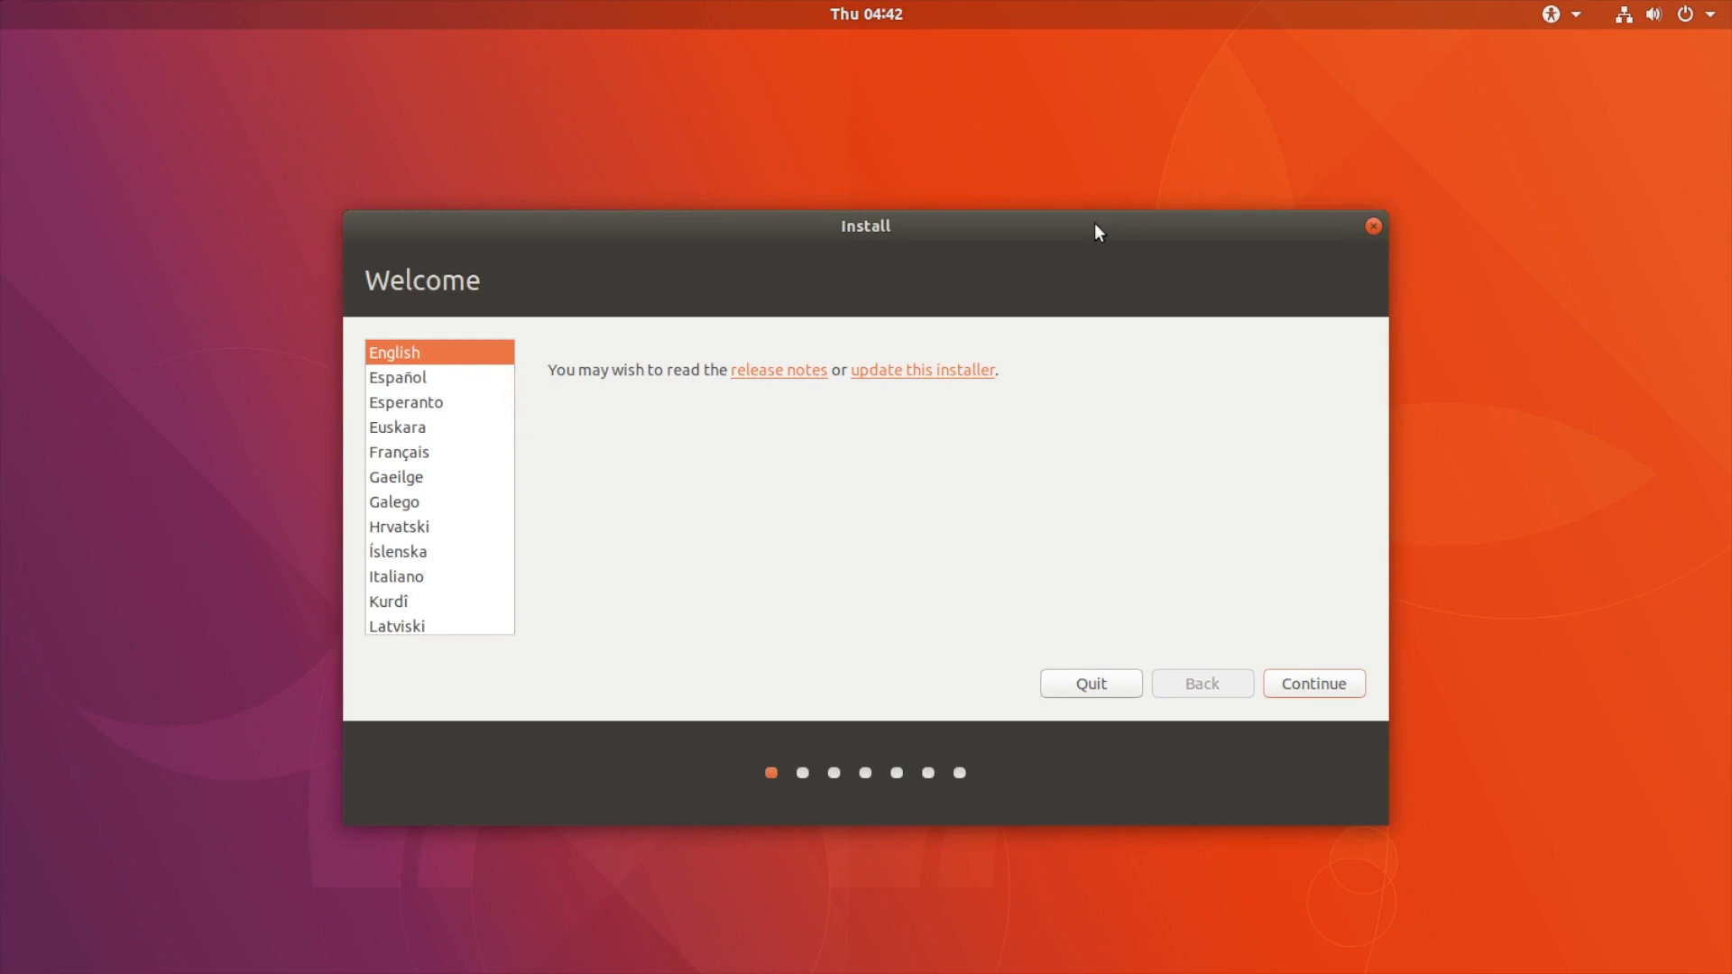
- Accept English for the installer and enable both downloading updates during installation and installing third-party software
click(1323, 683)
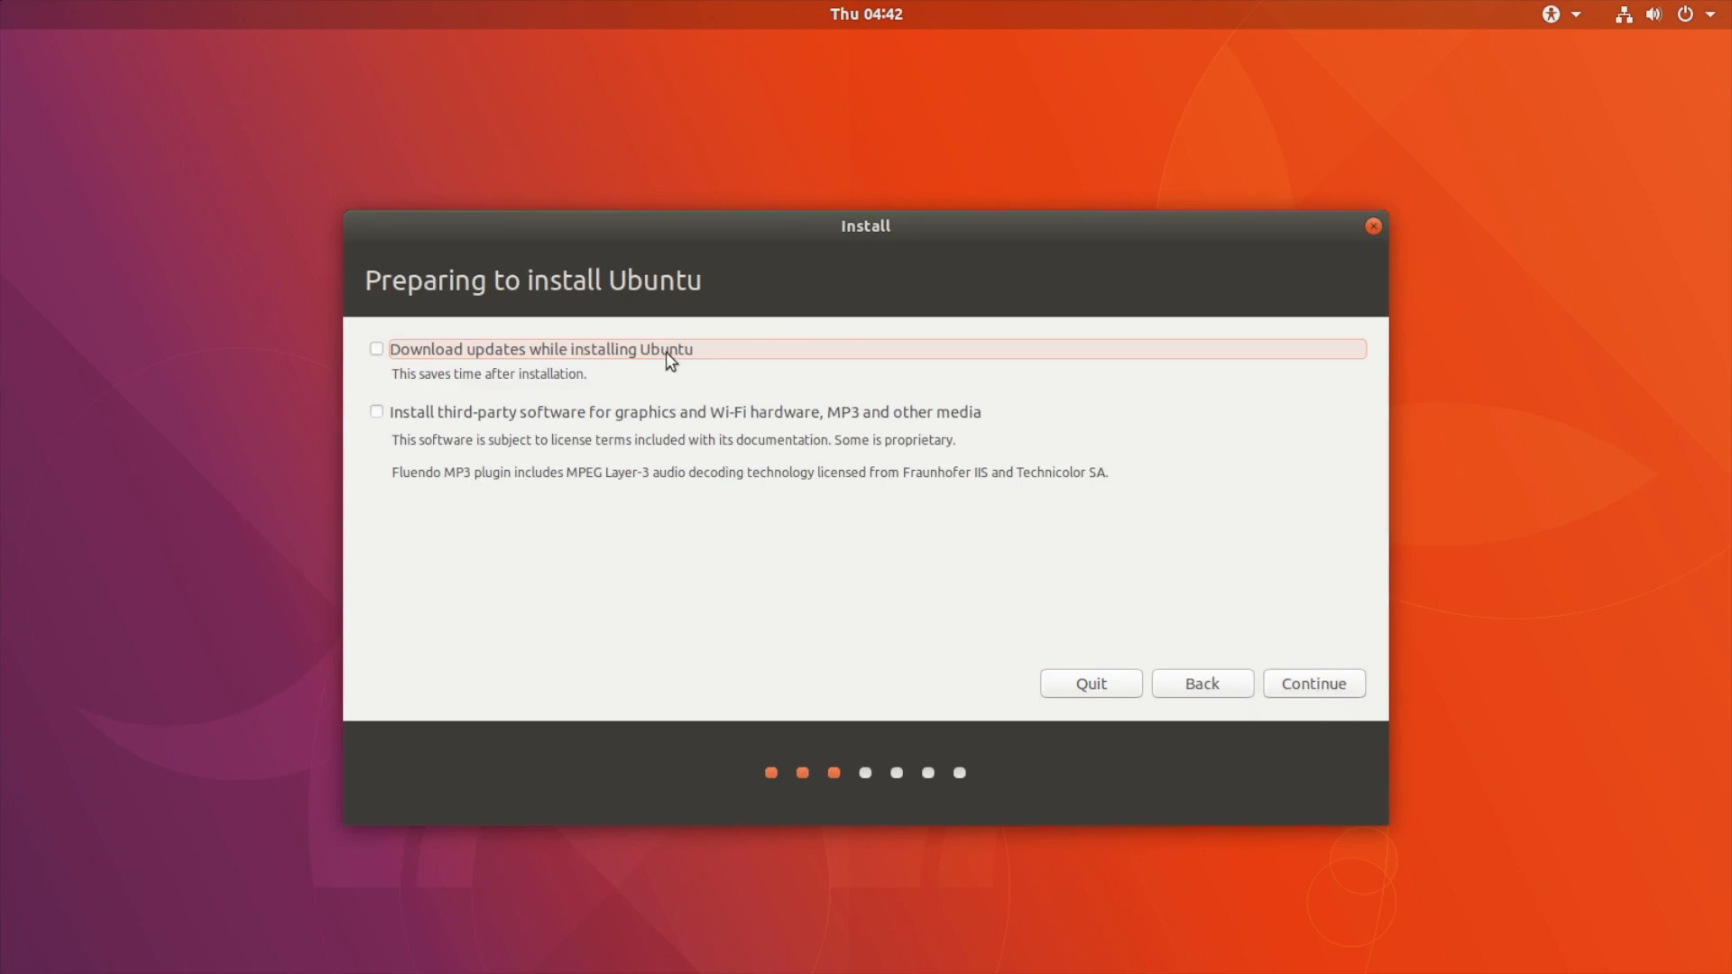
click(532, 349)
click(450, 411)
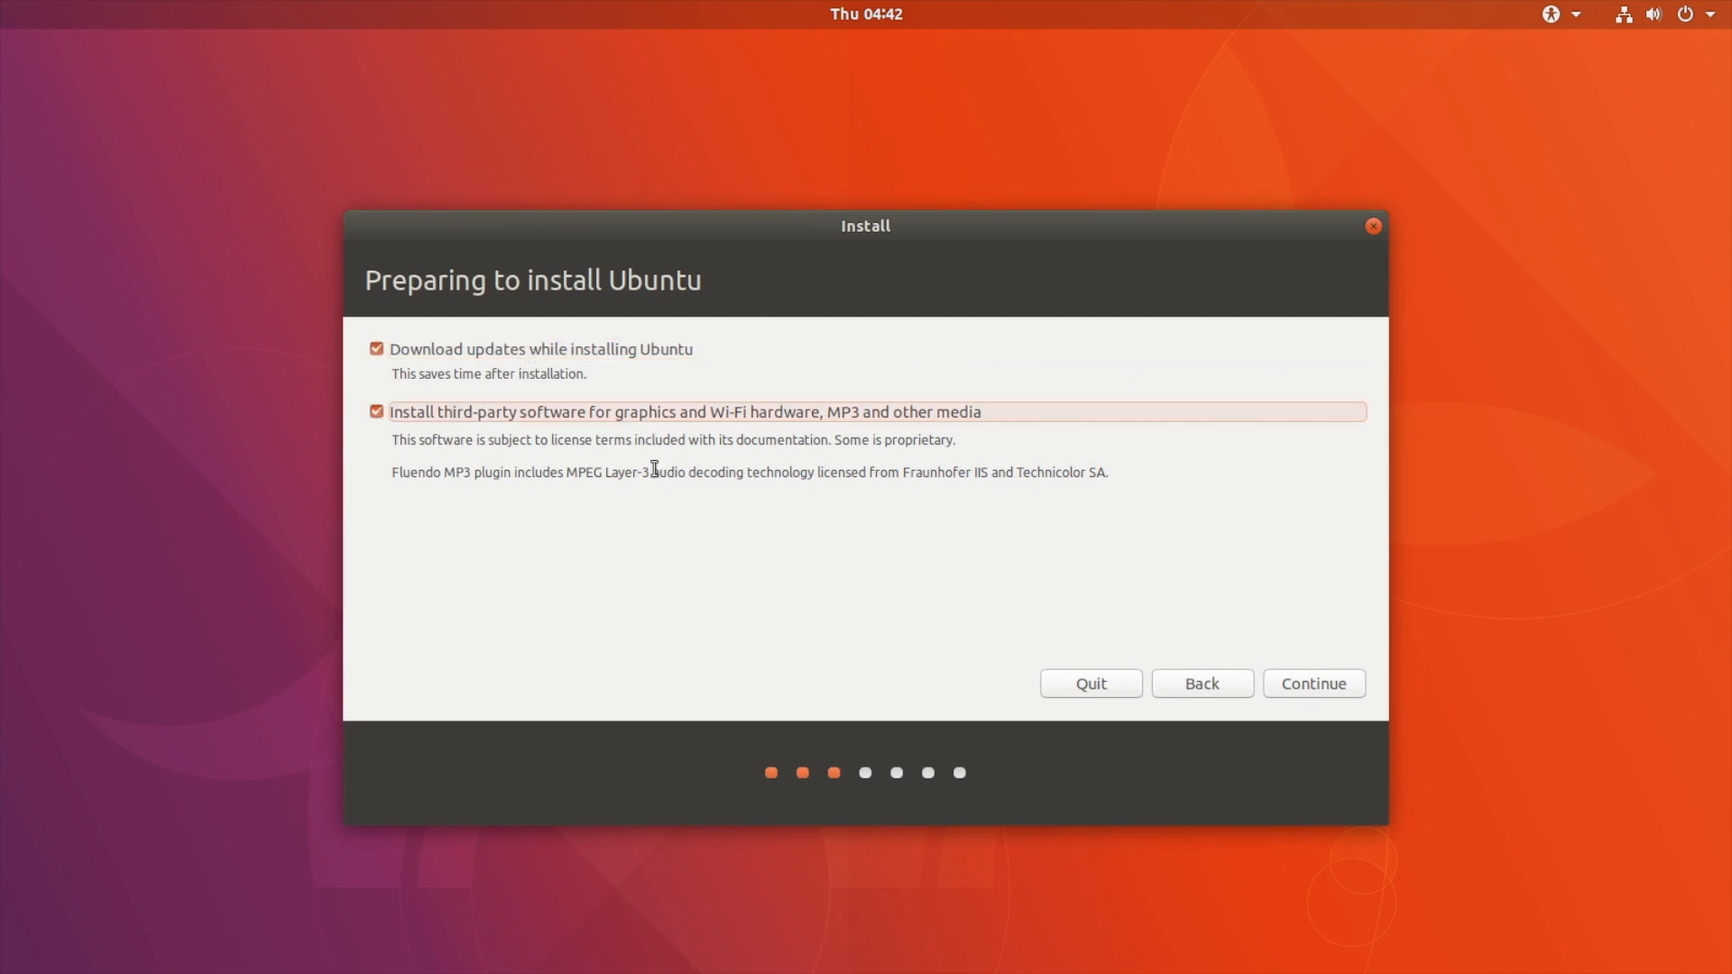
click(1314, 685)
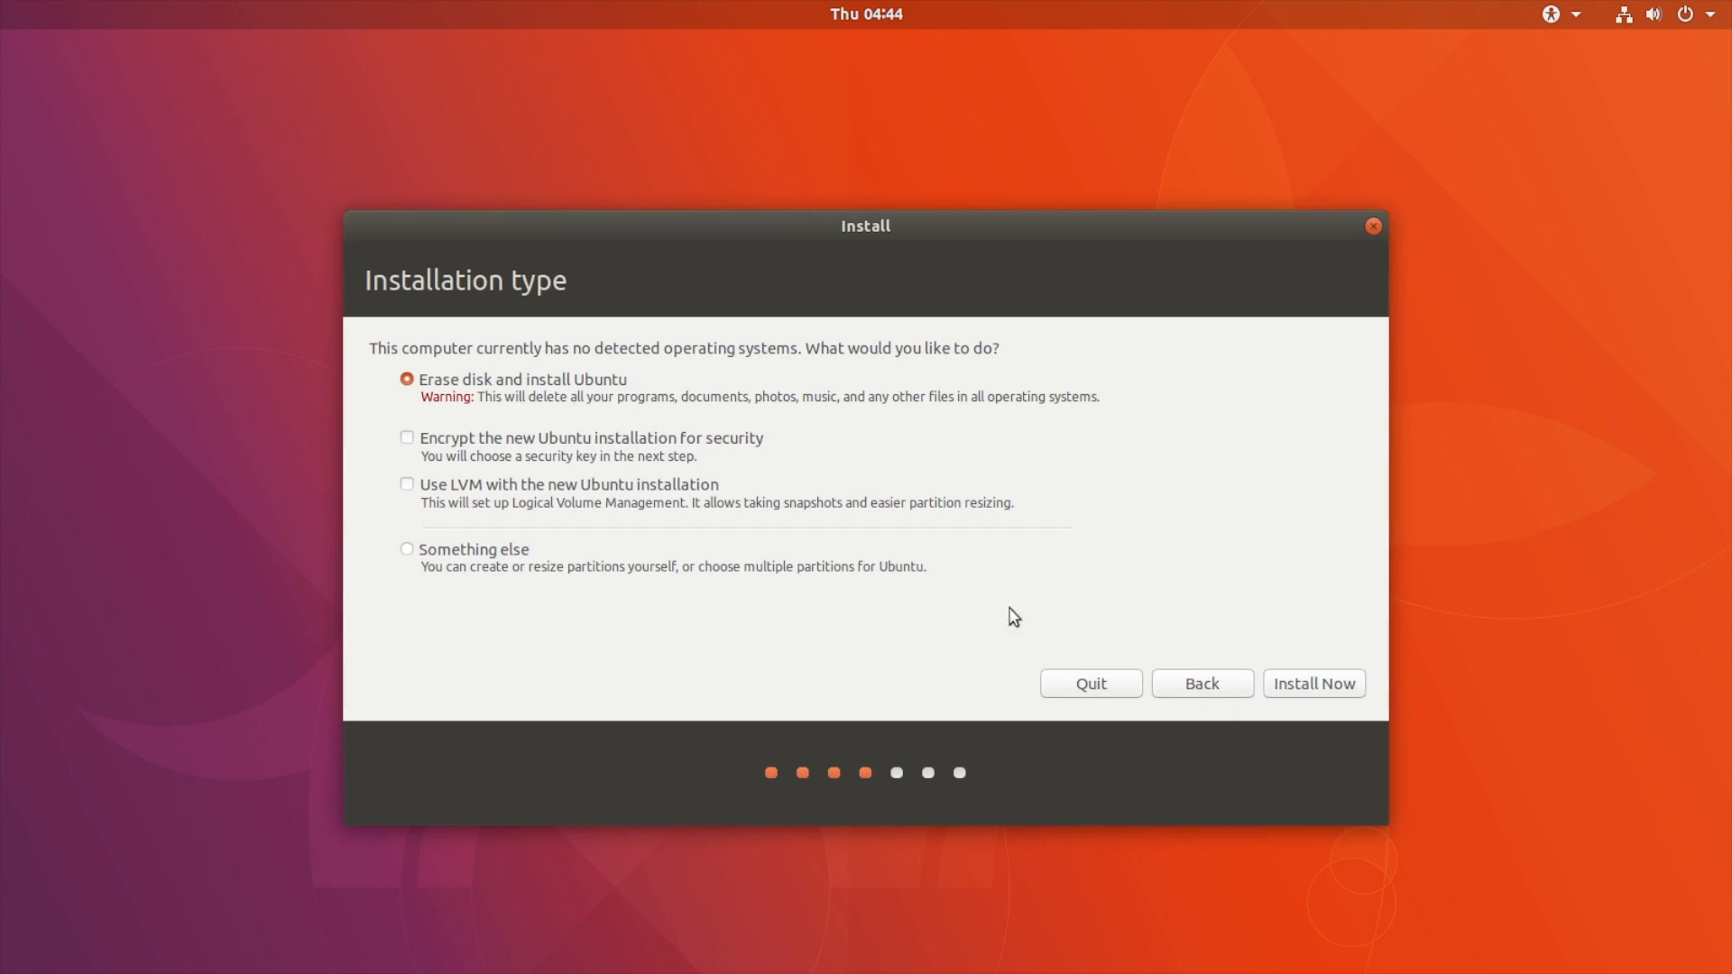
- Start the installation with Erase disk and install Ubuntu, confirm the disk changes, and accept Buenos Aires as the location
click(1305, 690)
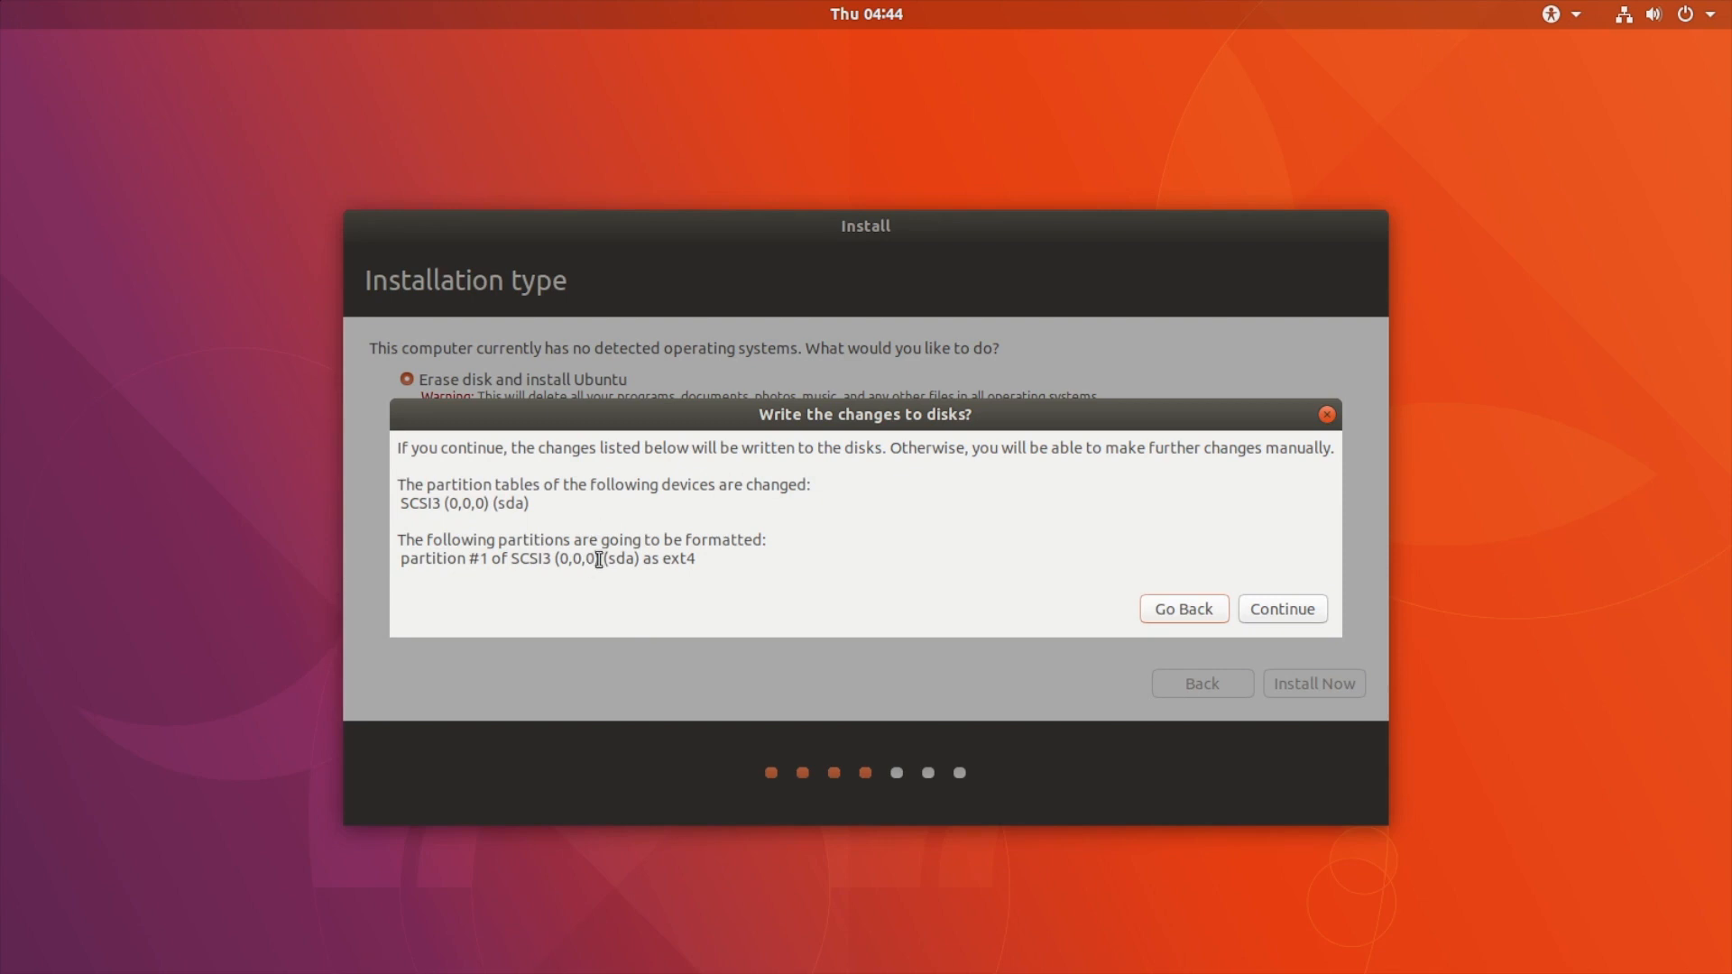
click(1279, 613)
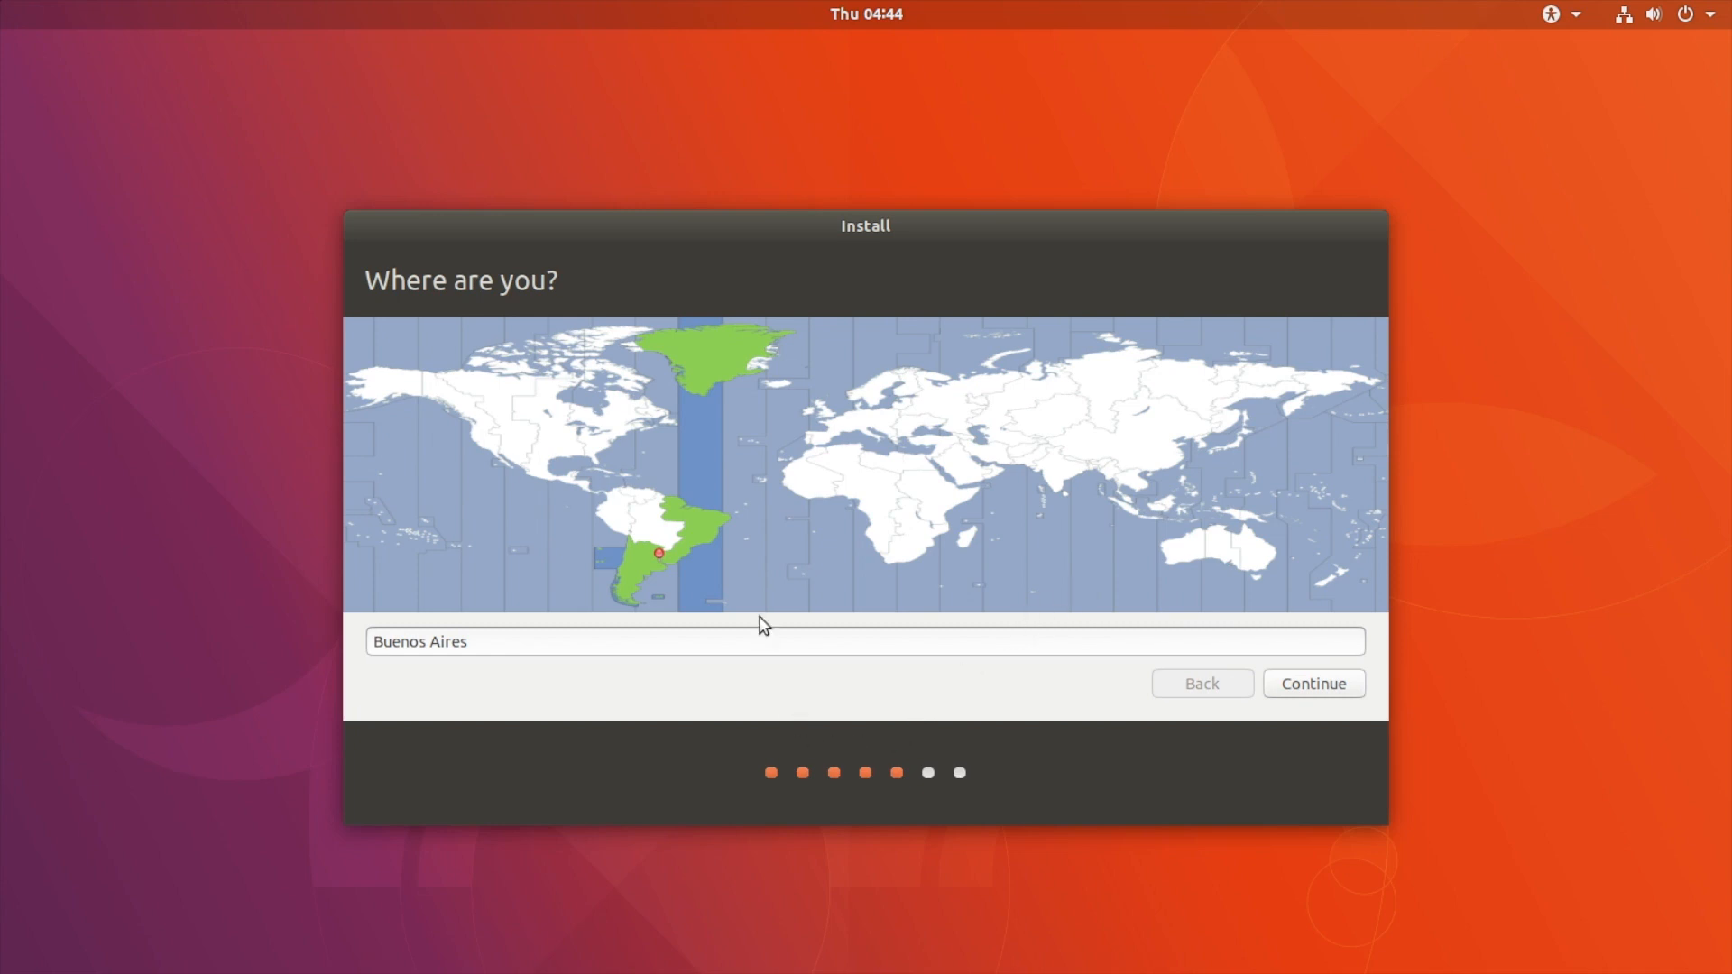
click(1315, 685)
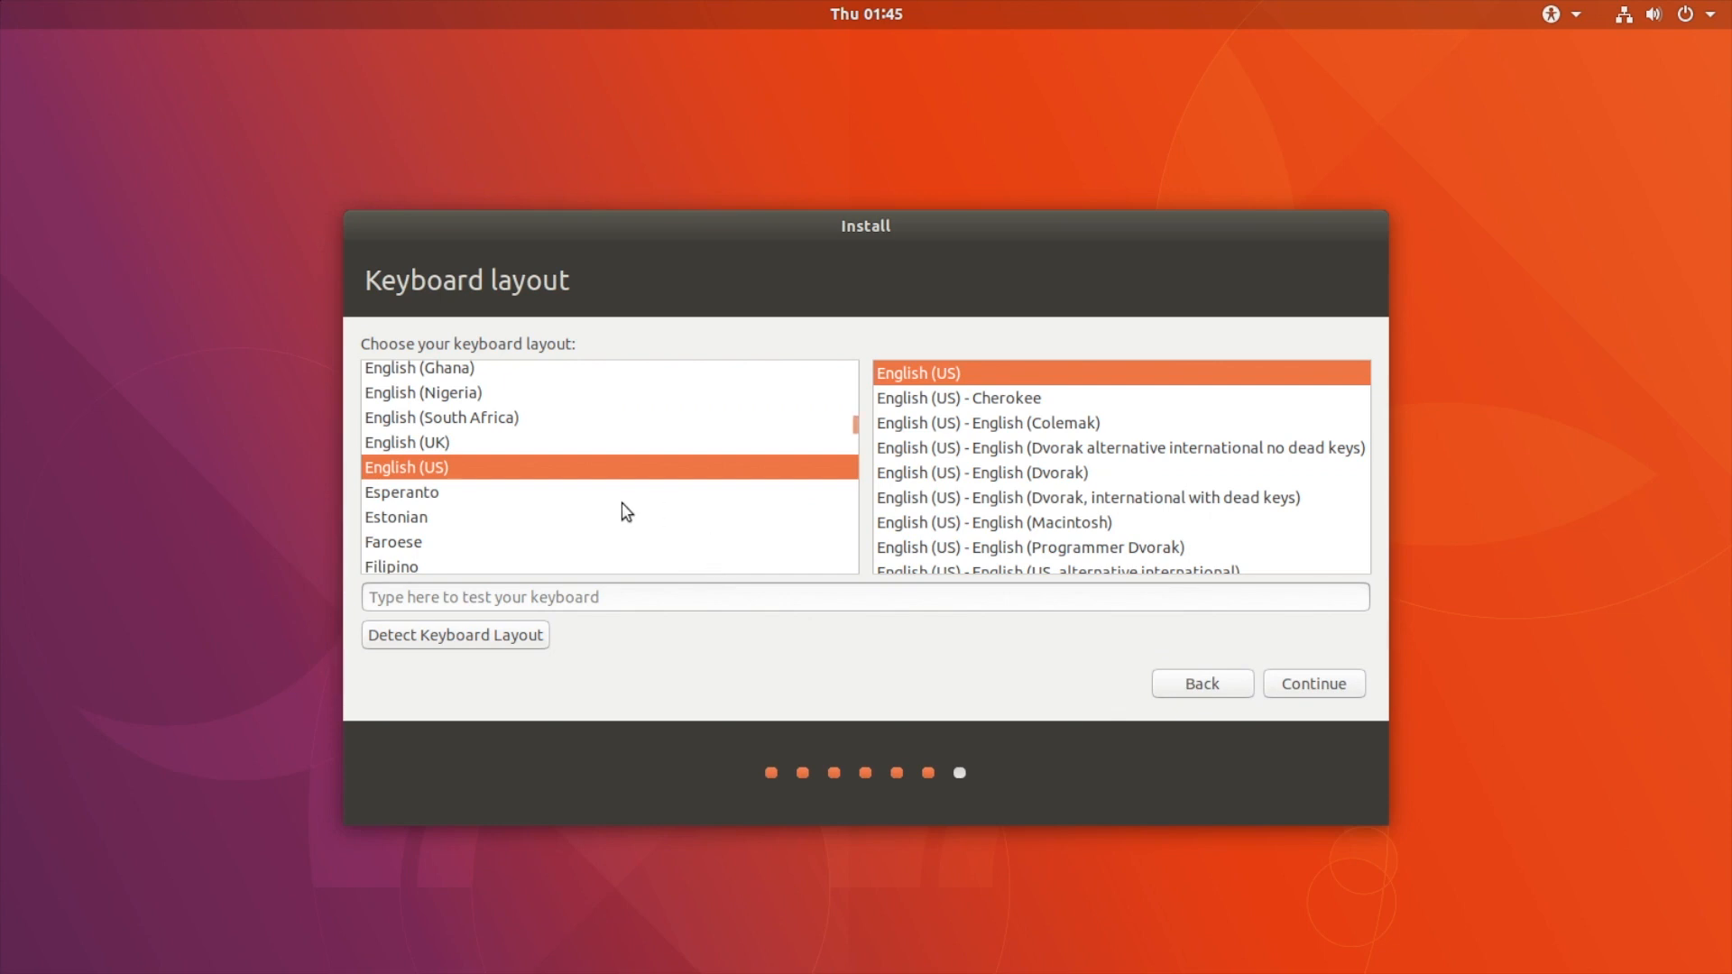
click(631, 600)
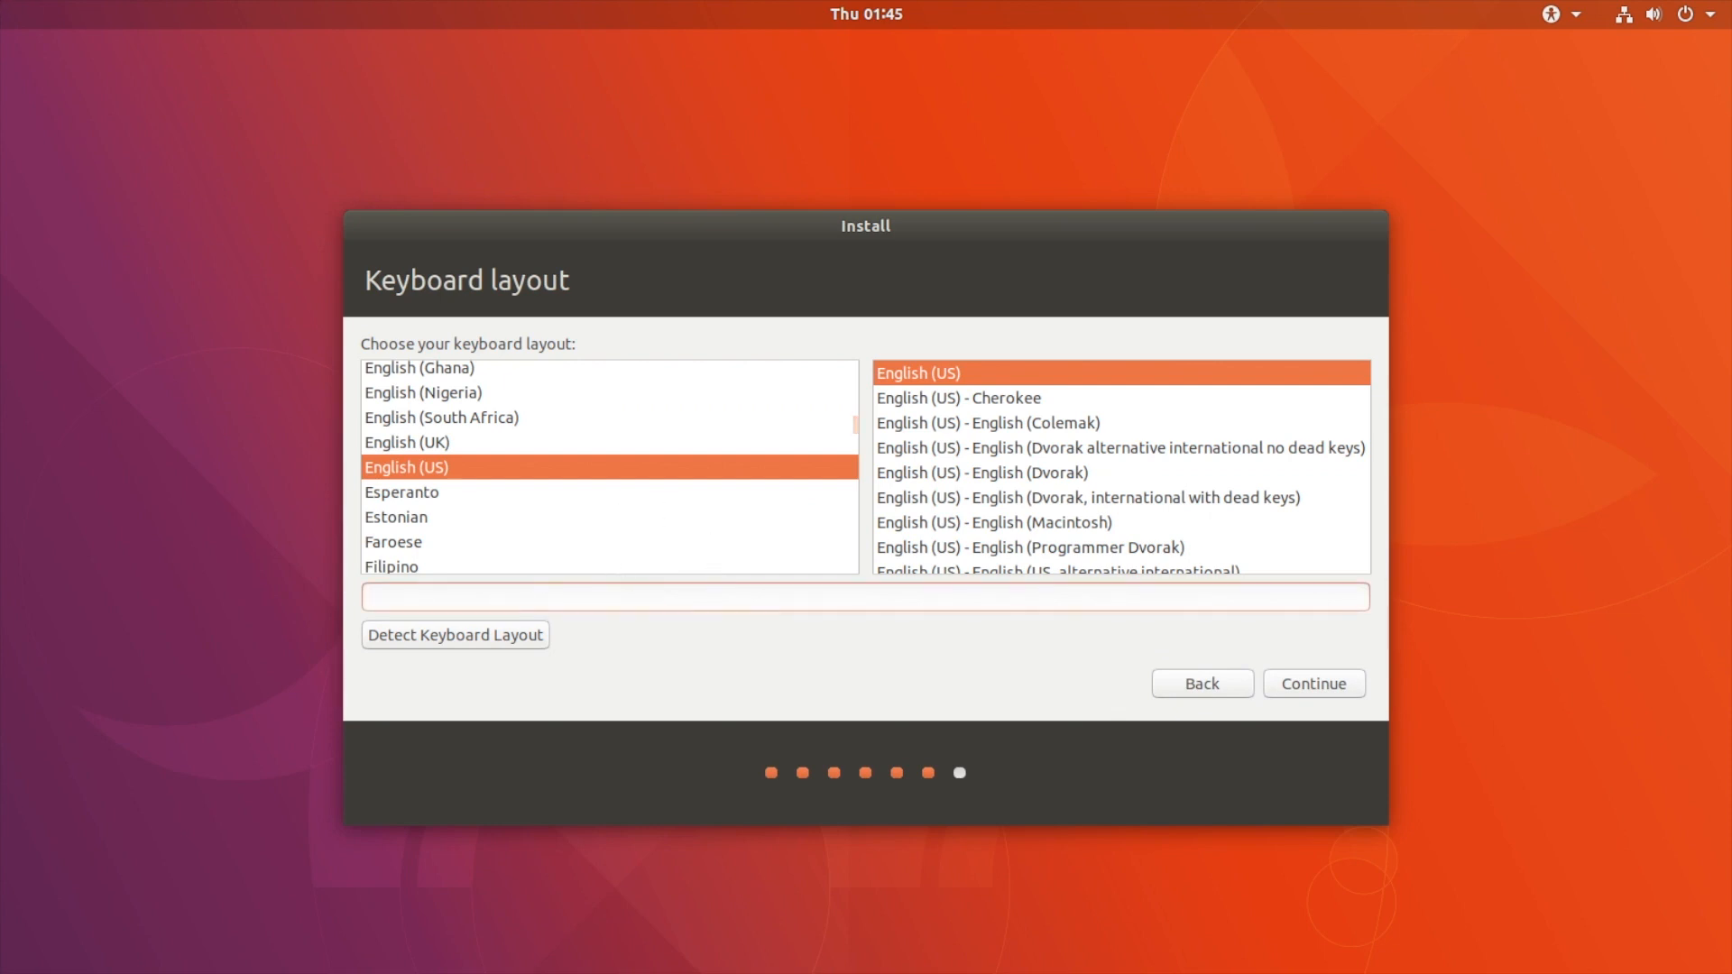
text(lati)
key(BackSpace)
key(BackSpace)
key(BackSpace)
key(BackSpace)
- Choose the Spanish (Latin American) keyboard layout and continue to the user account details
scroll(478, 486, down, 7)
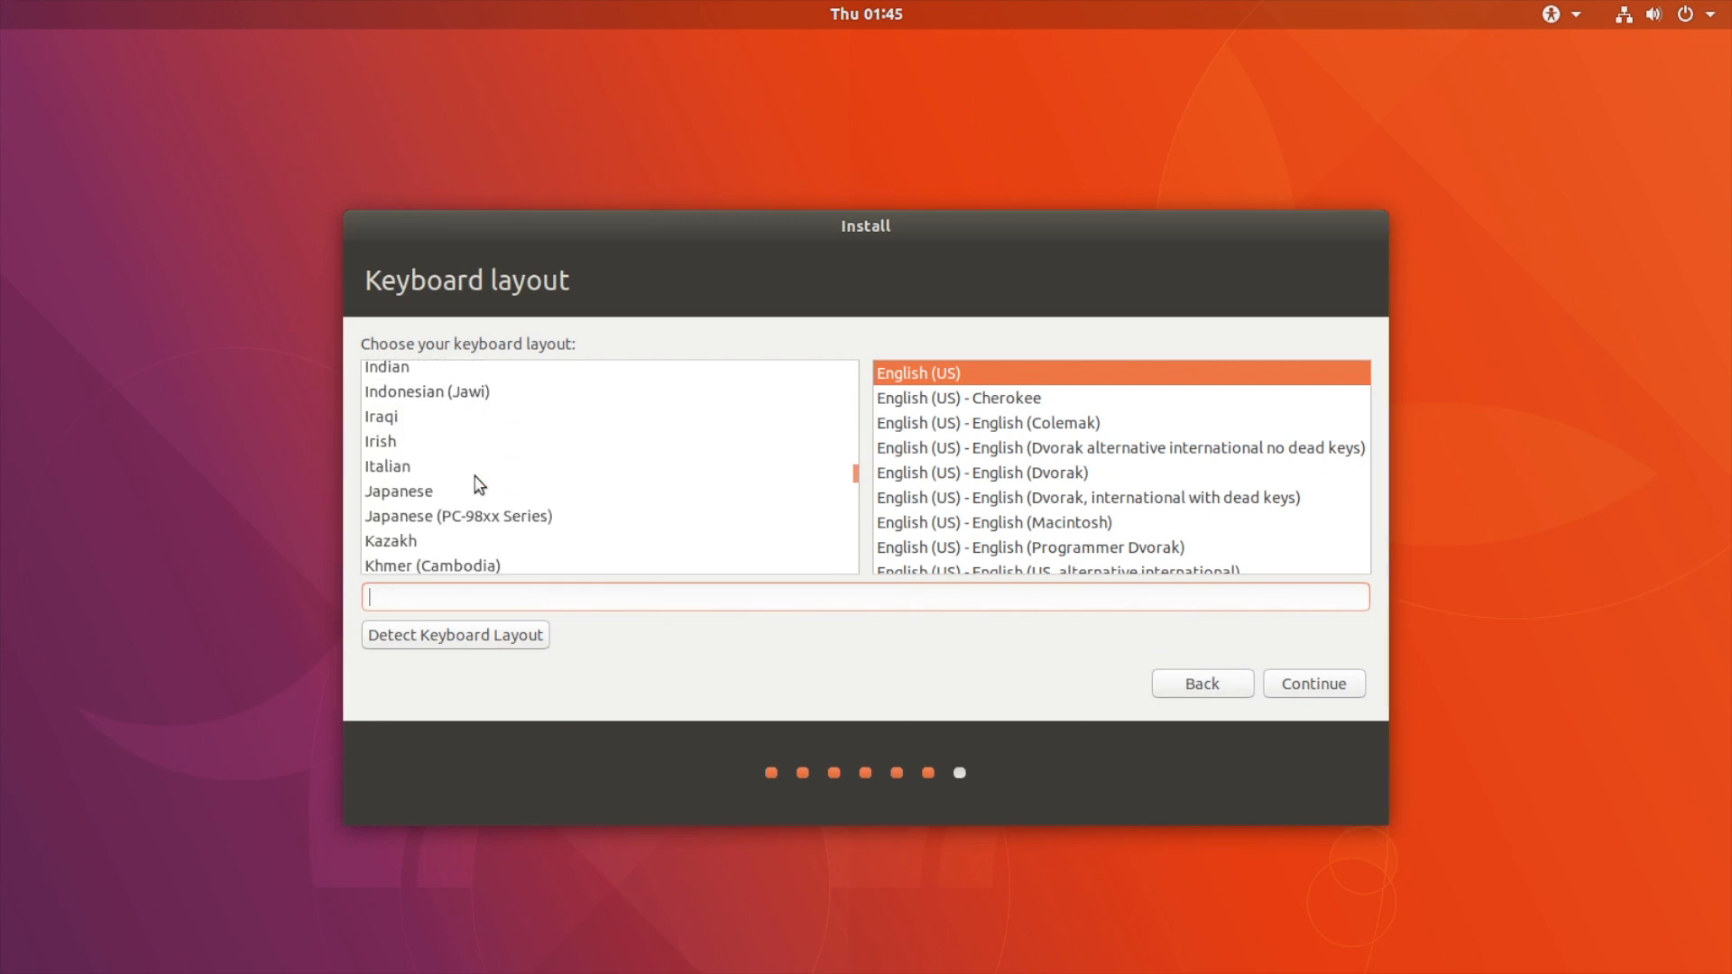
scroll(469, 447, down, 2)
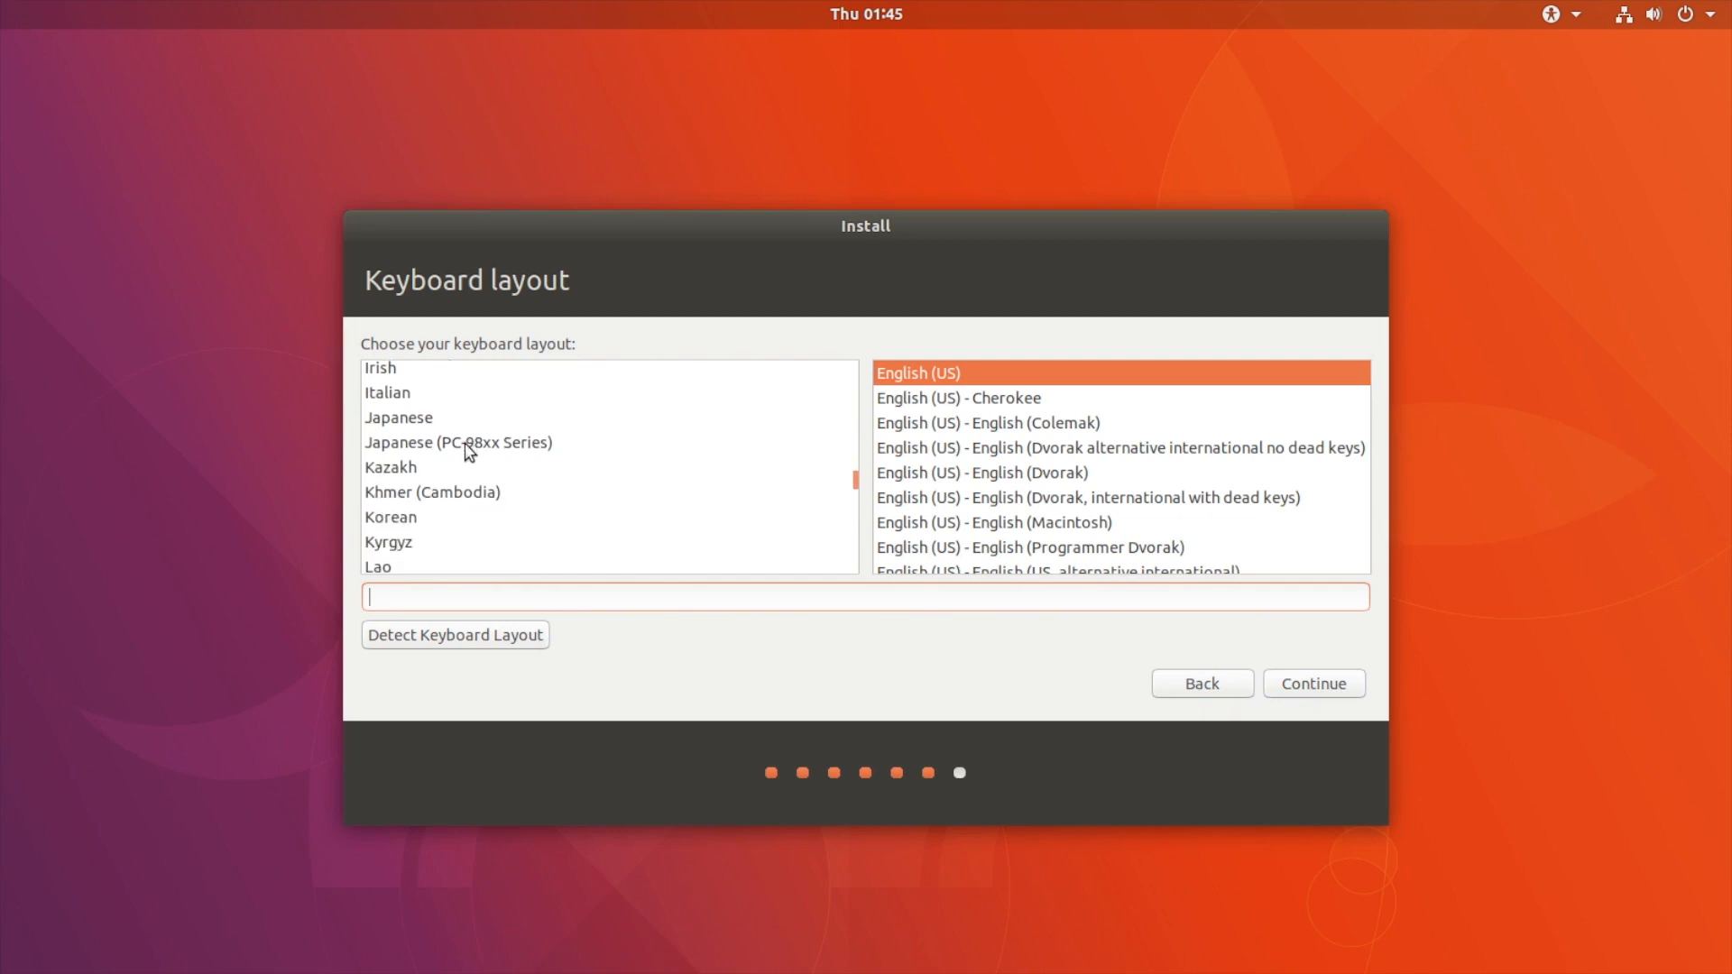
scroll(469, 448, down, 5)
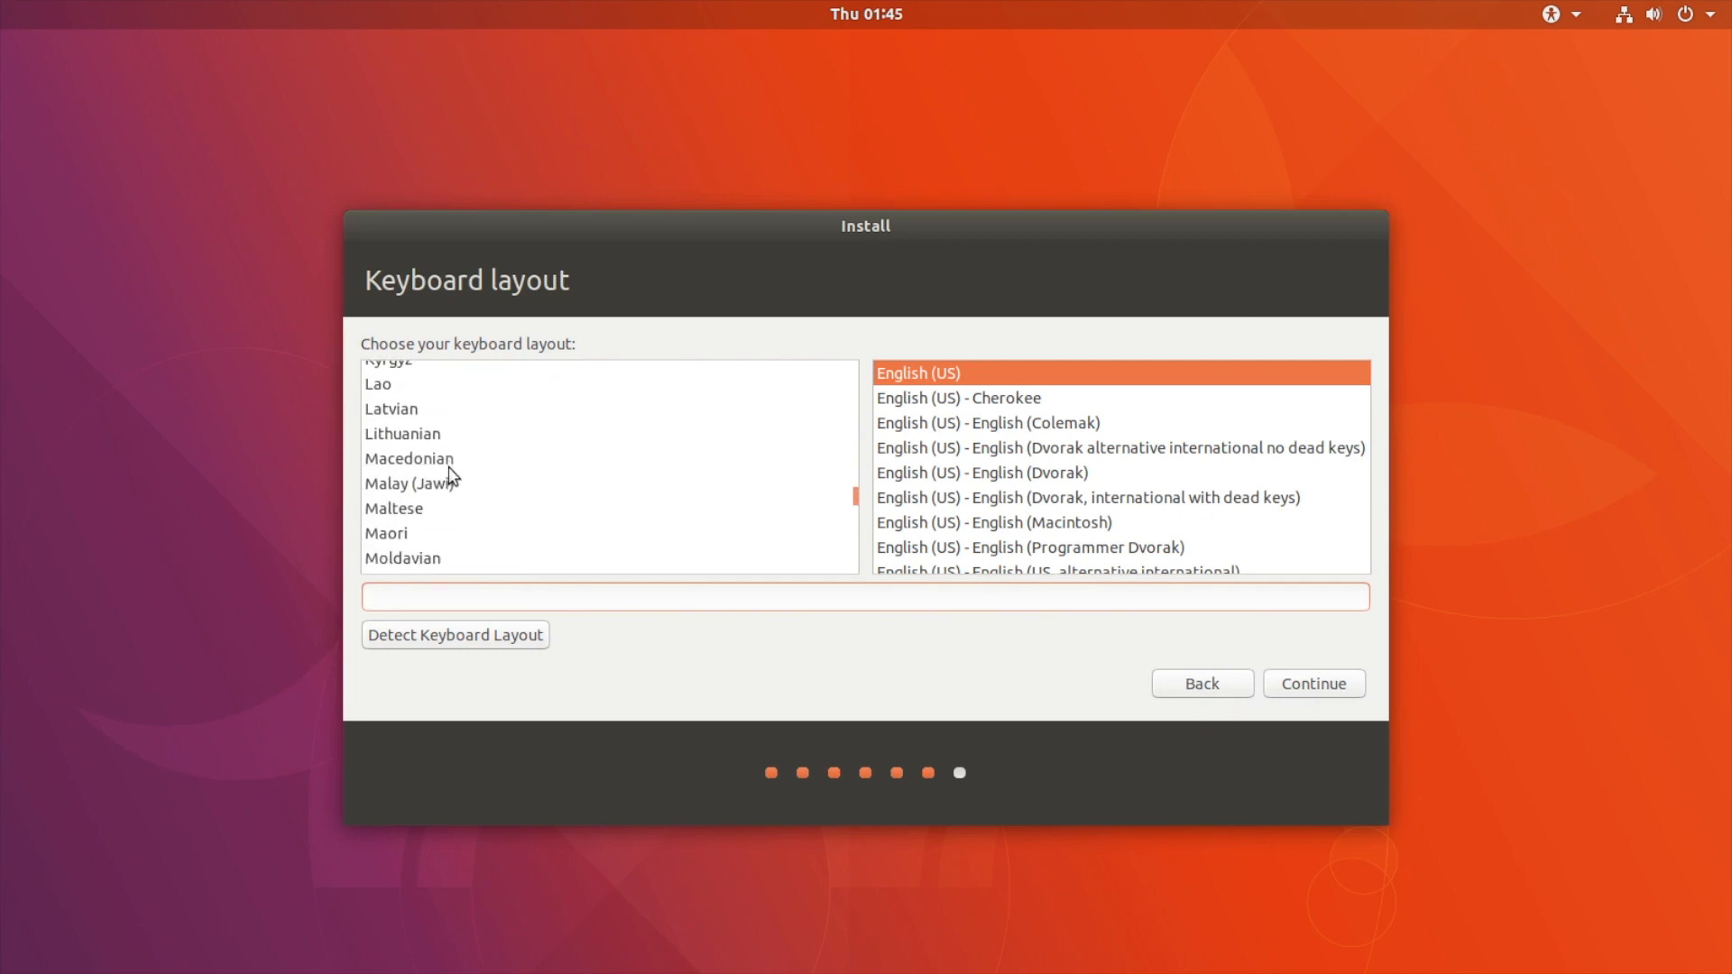
scroll(452, 477, up, 1)
scroll(454, 477, up, 2)
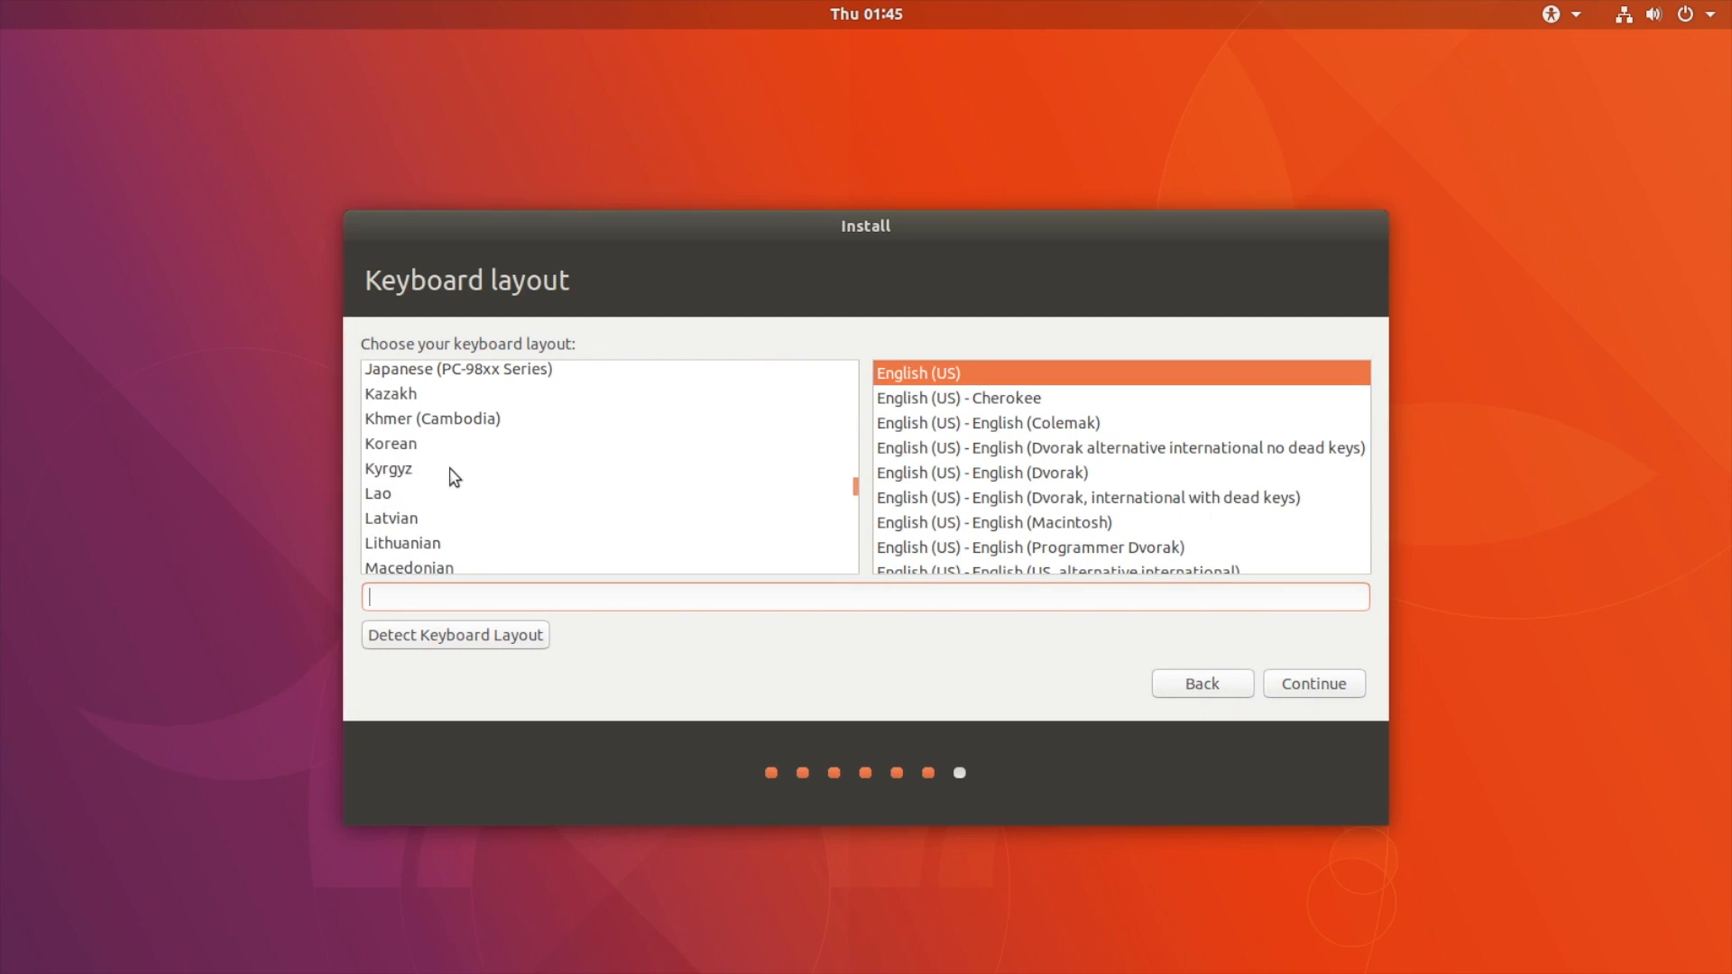
scroll(454, 476, down, 2)
scroll(454, 476, down, 13)
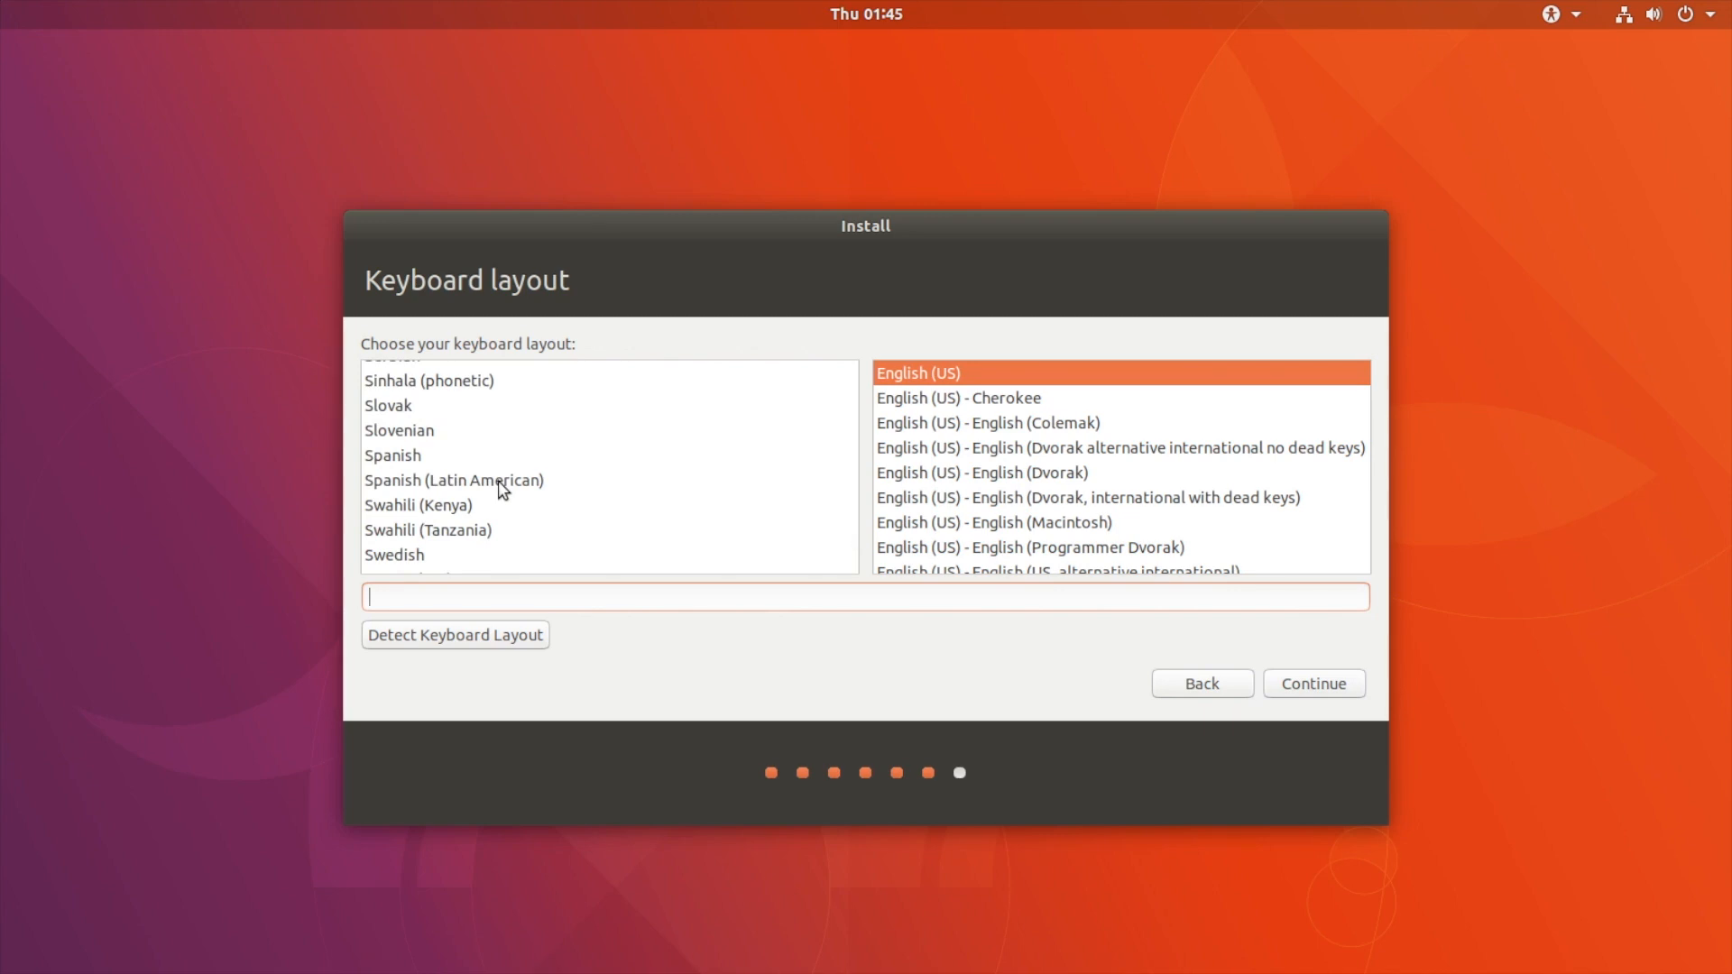
click(498, 481)
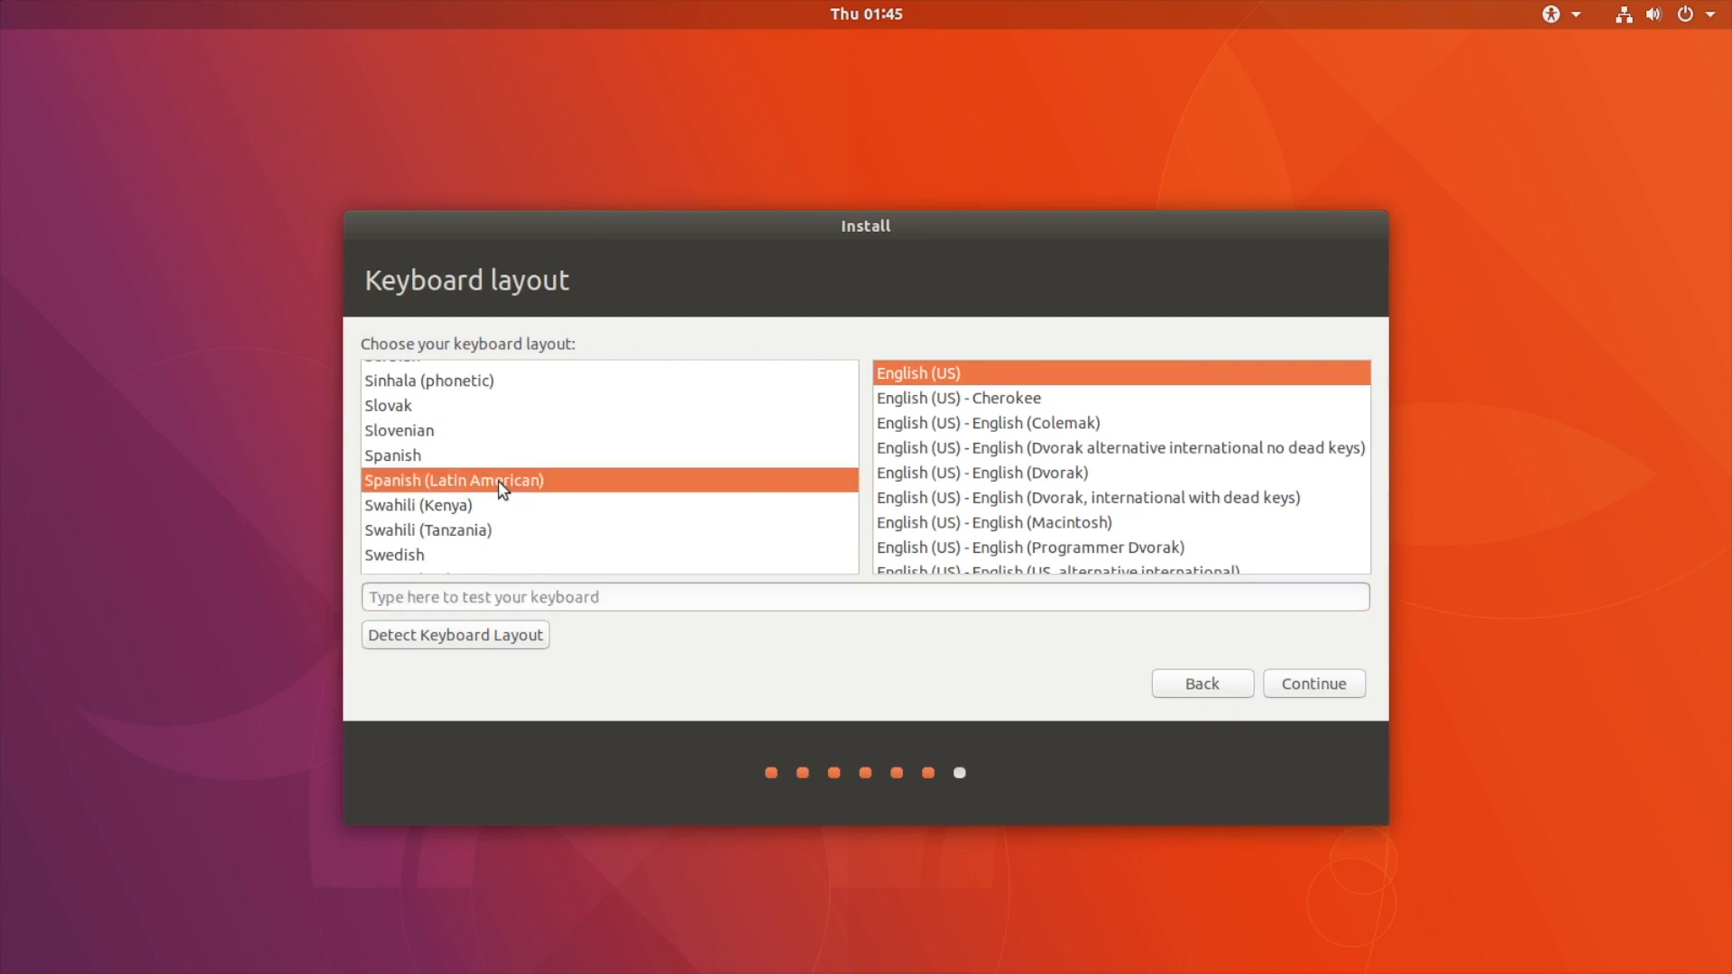
click(623, 597)
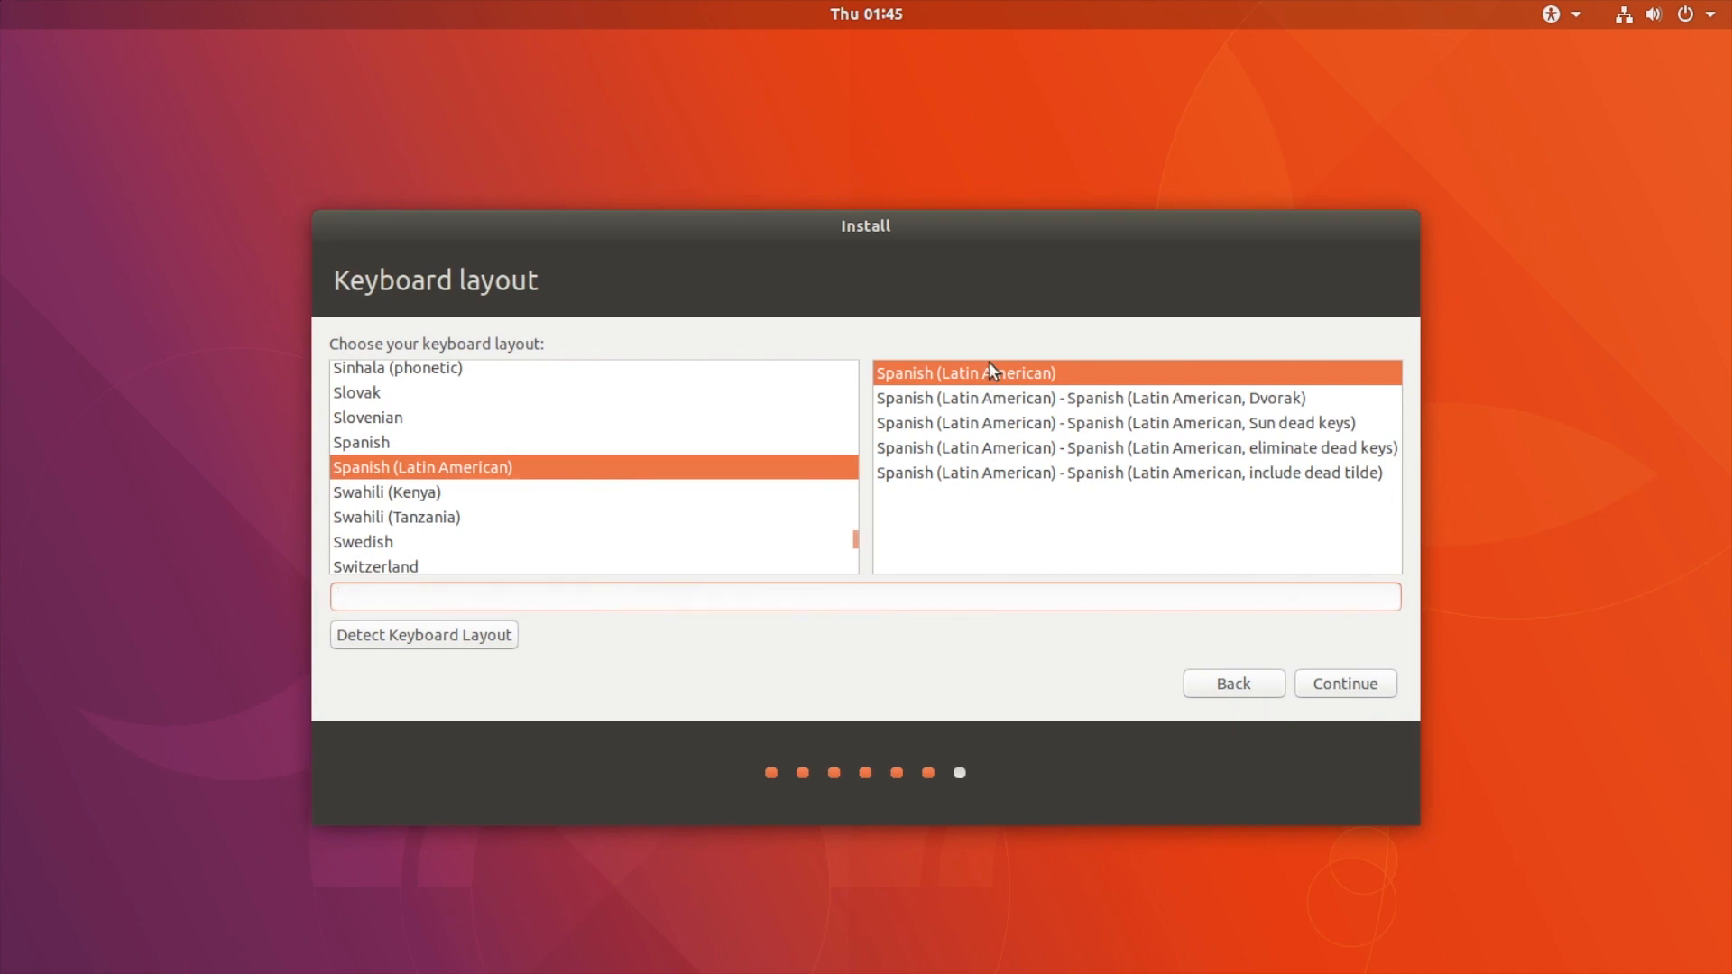
click(1348, 690)
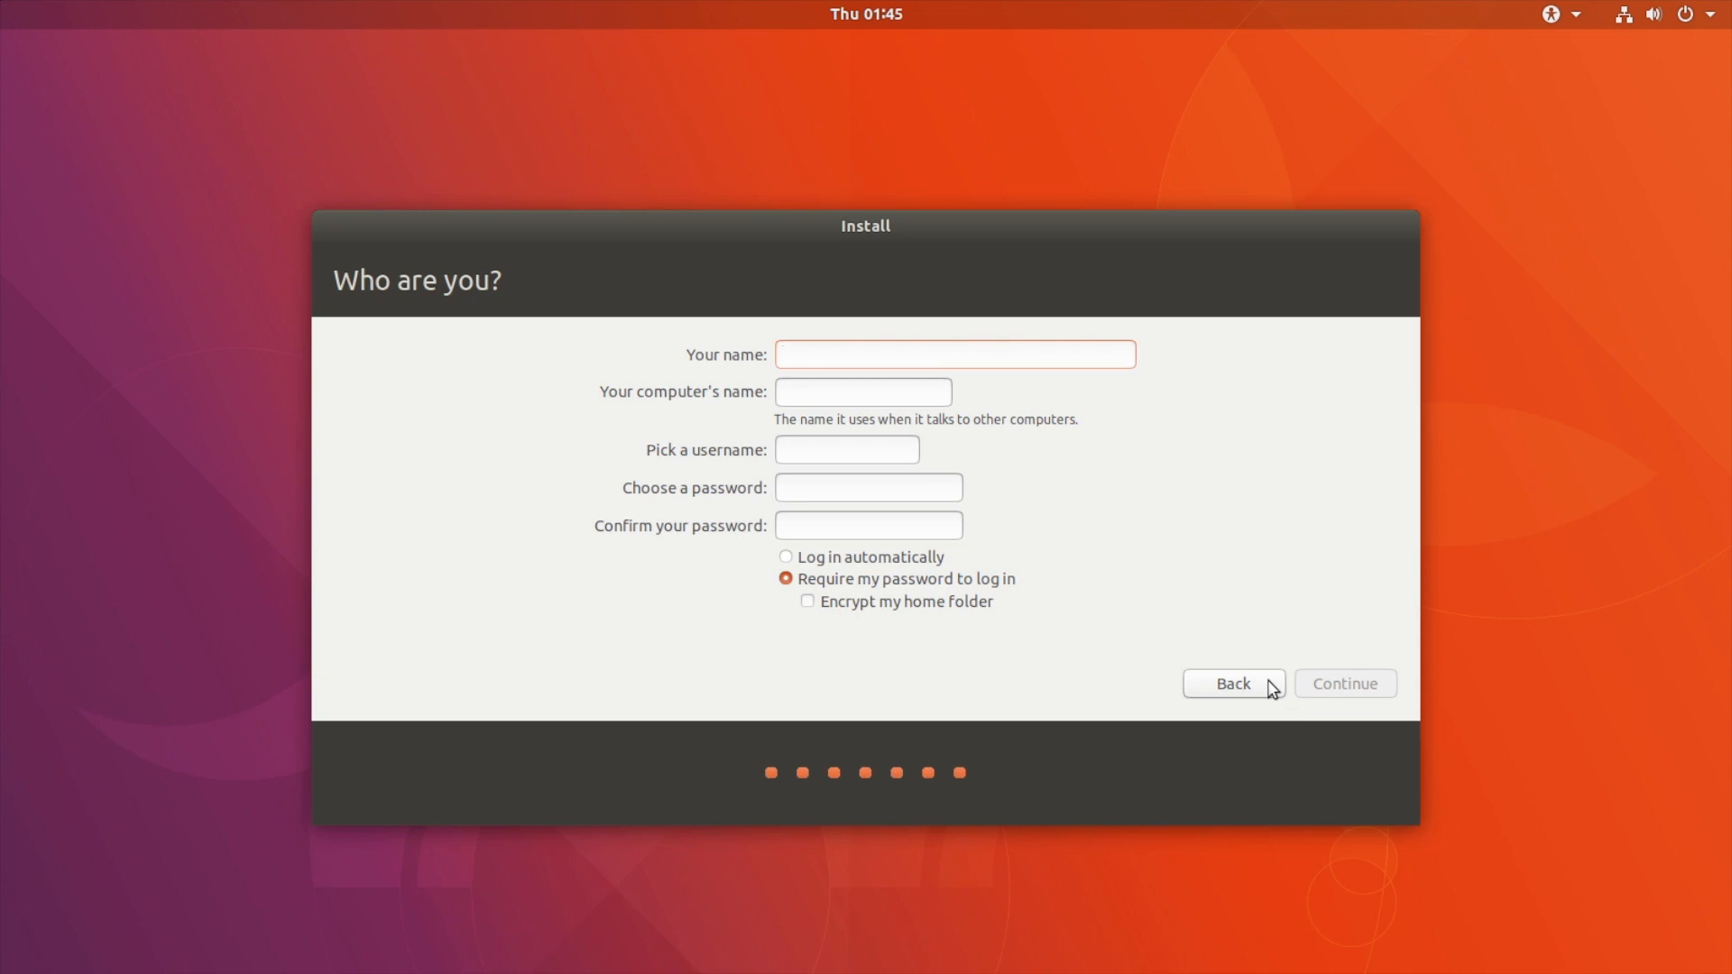
- Enter the user's full name and set the computer's name to dg
text(dav)
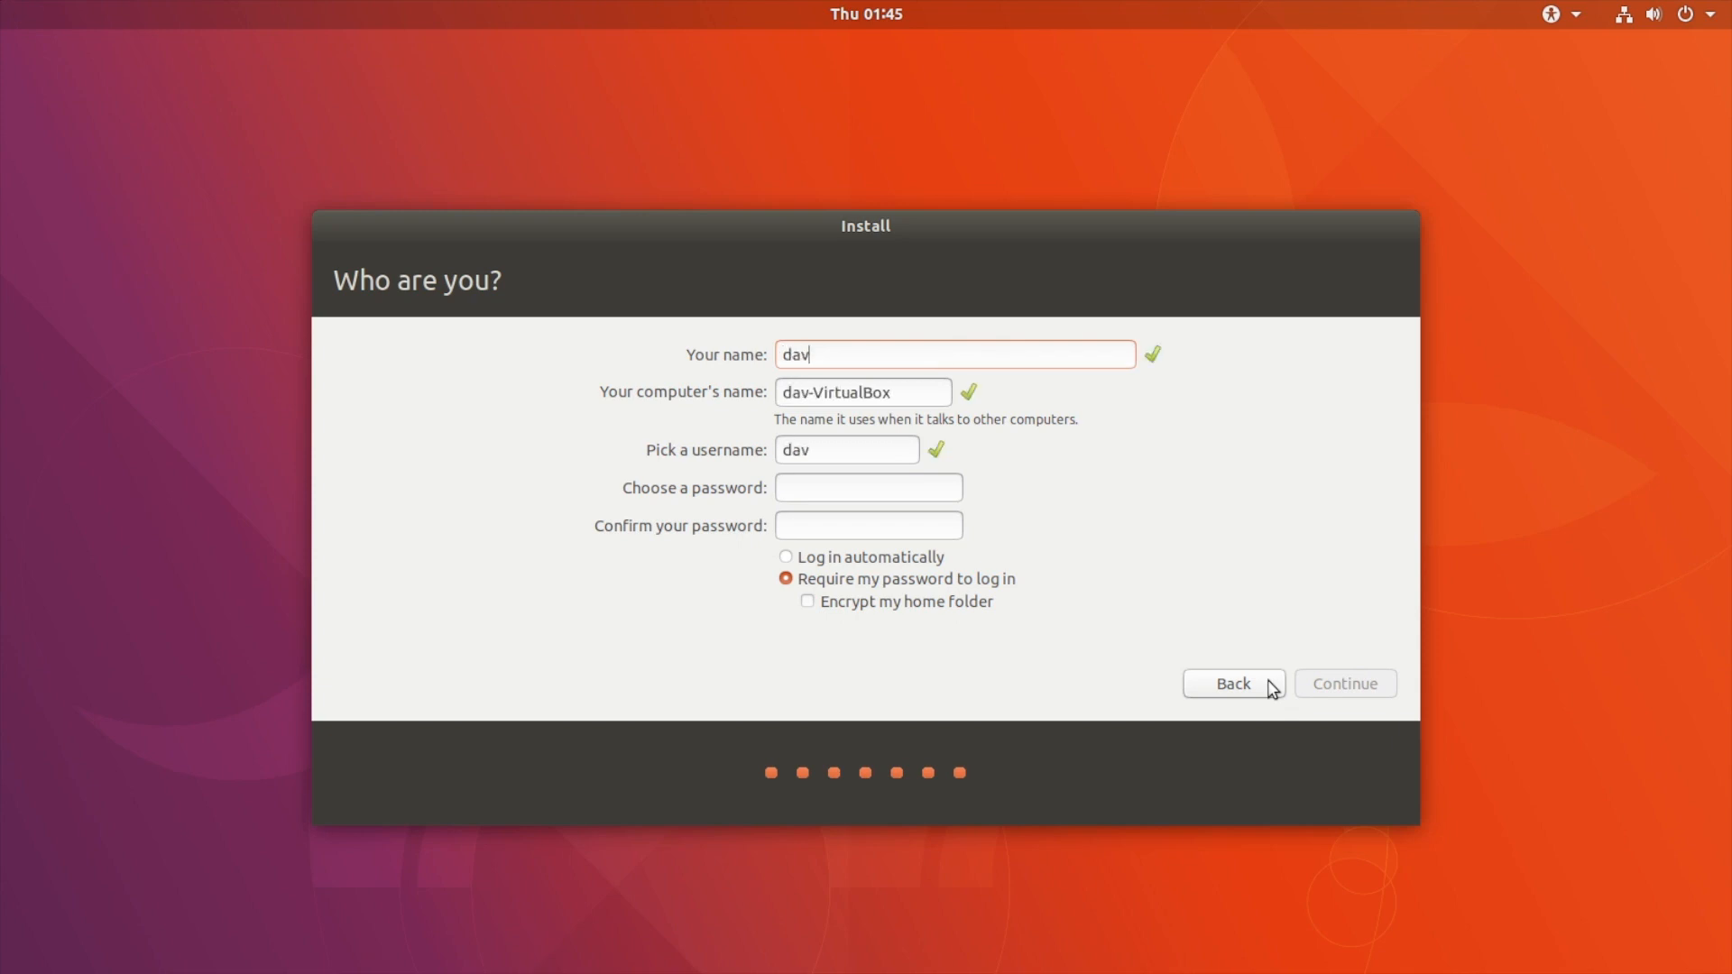
text(idgiordana)
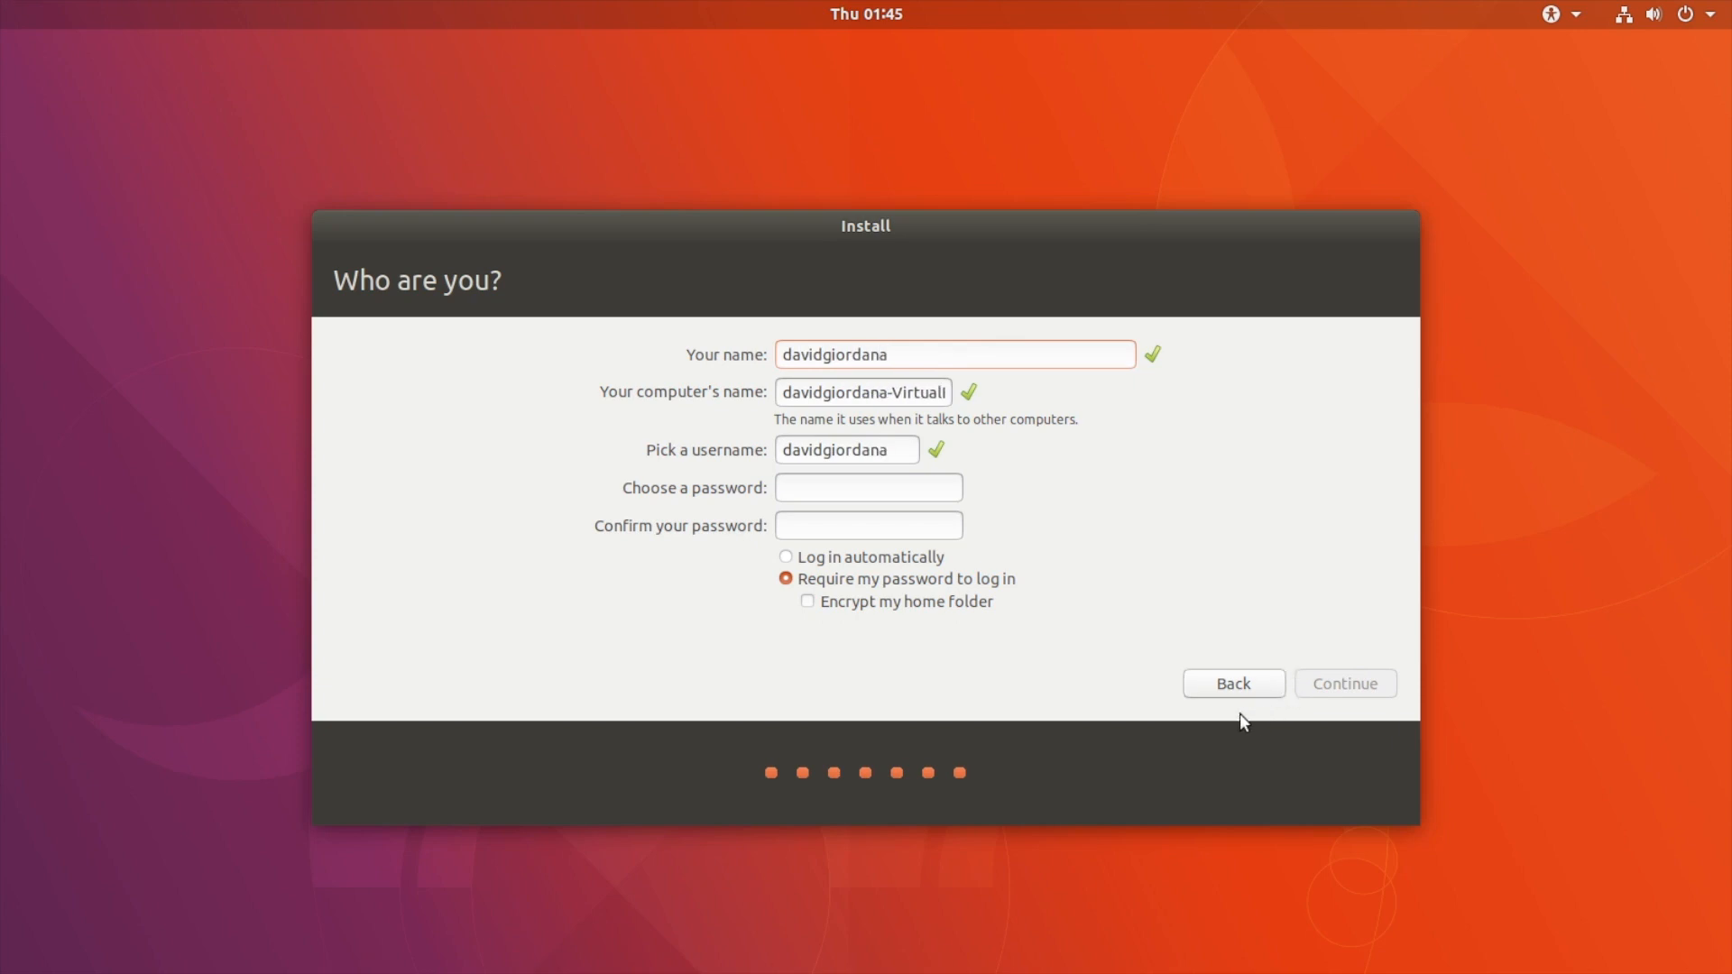
double_click(851, 395)
key(Delete)
key(Delete)
key(Delete)
key(Delete)
key(Delete)
key(Delete)
key(Delete)
key(Delete)
key(Delete)
key(Delete)
key(Delete)
key(Delete)
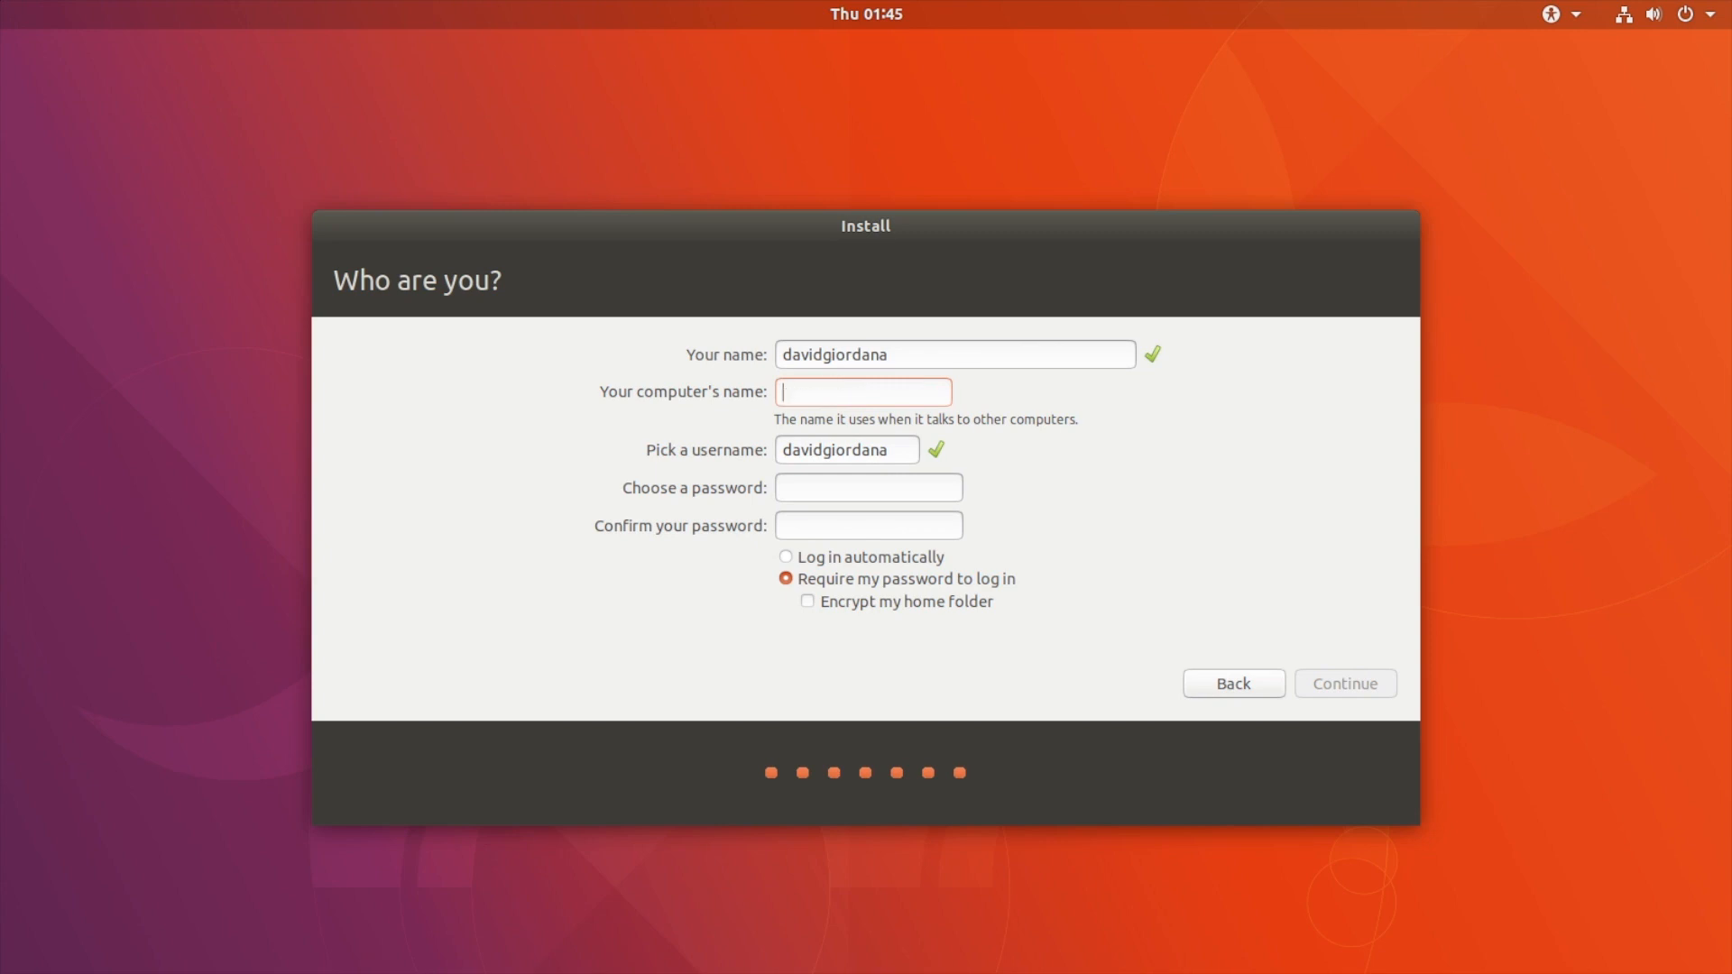
text(dg)
- Set the account's username to codetime, then enter the account password and confirm it
double_click(827, 457)
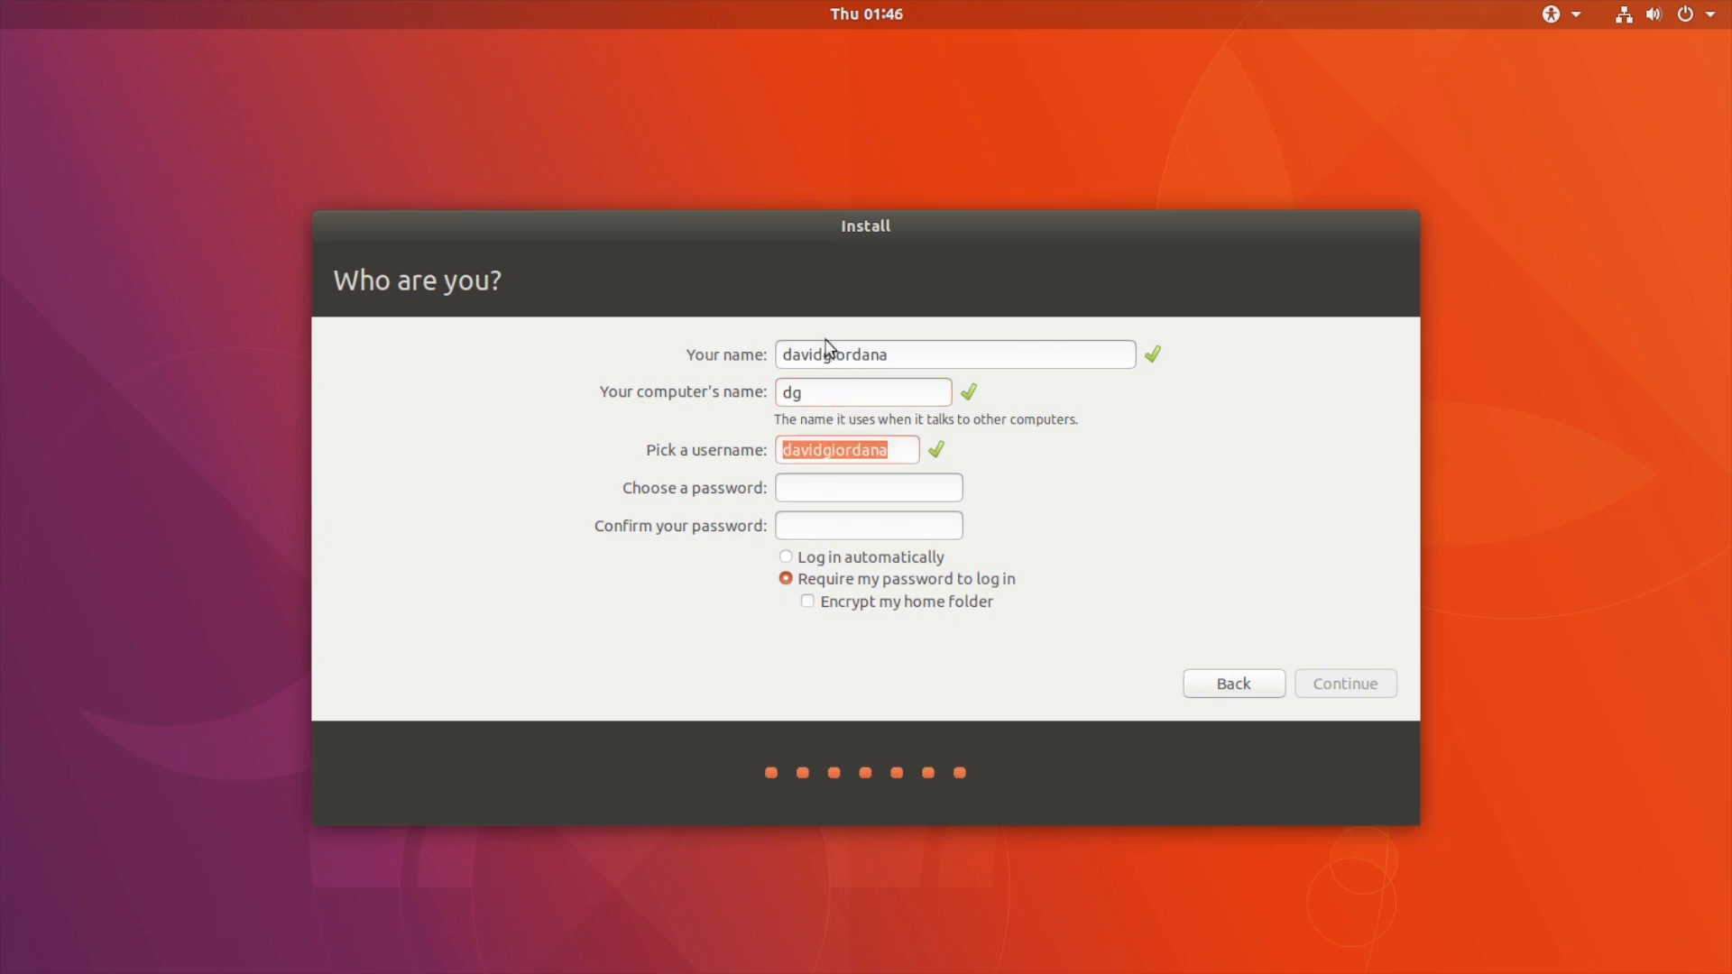
text(codetime)
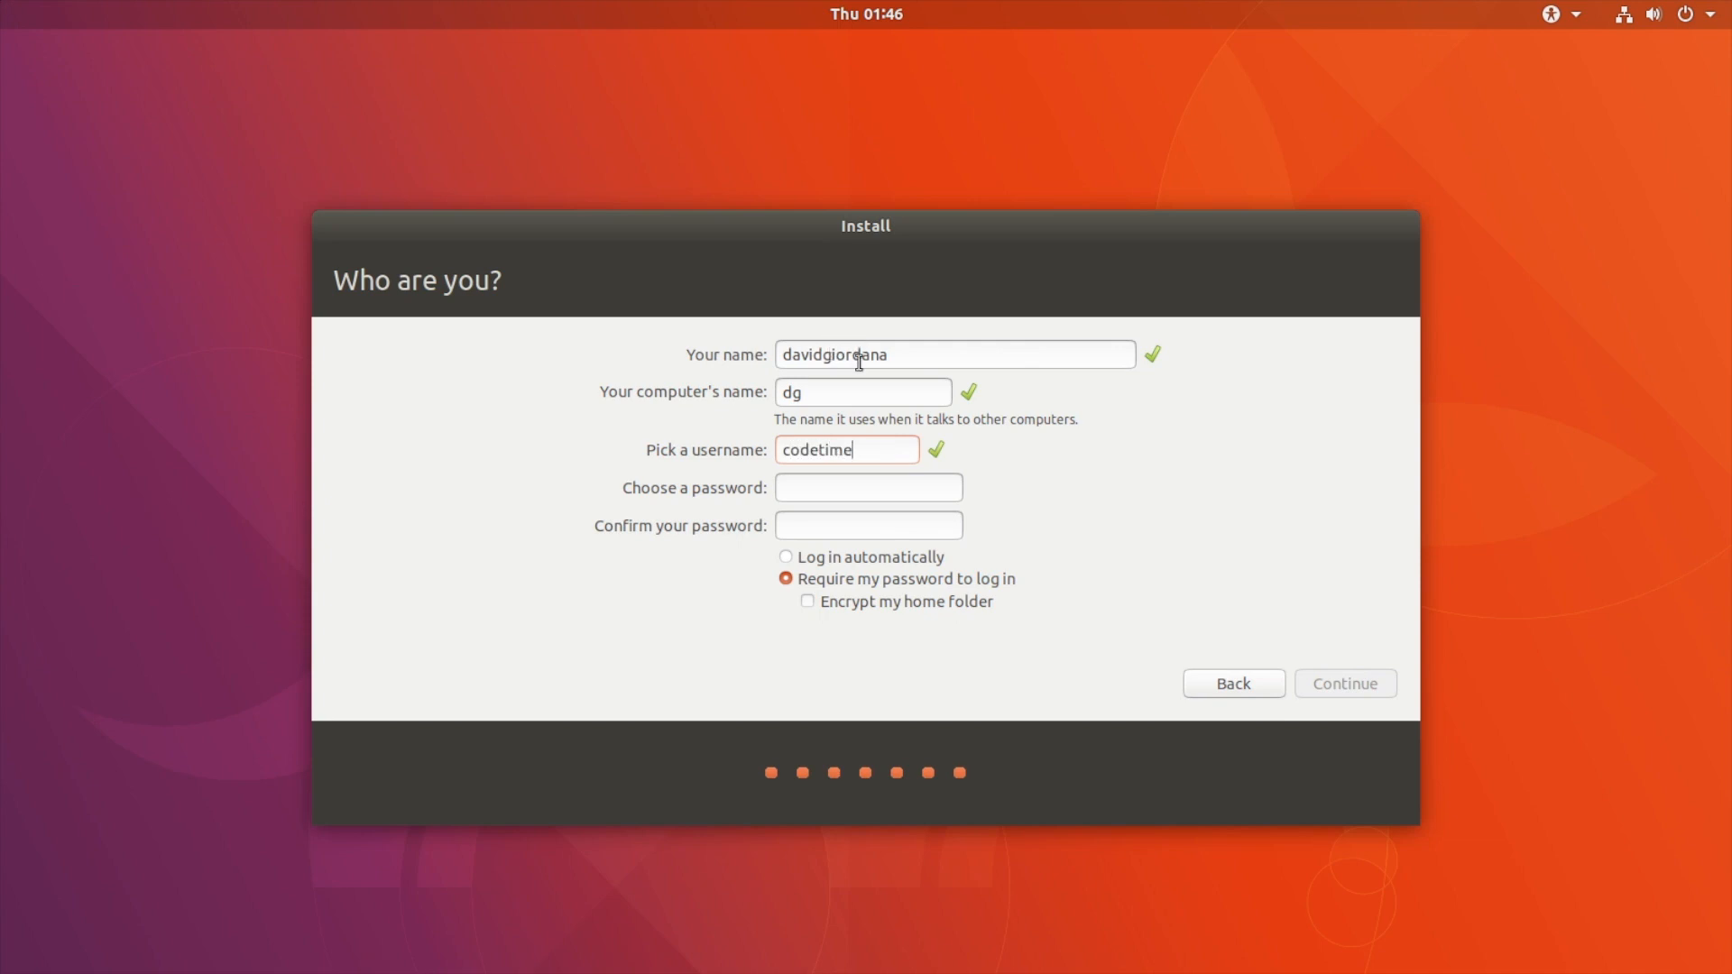
click(813, 492)
text(••••••••••••••)
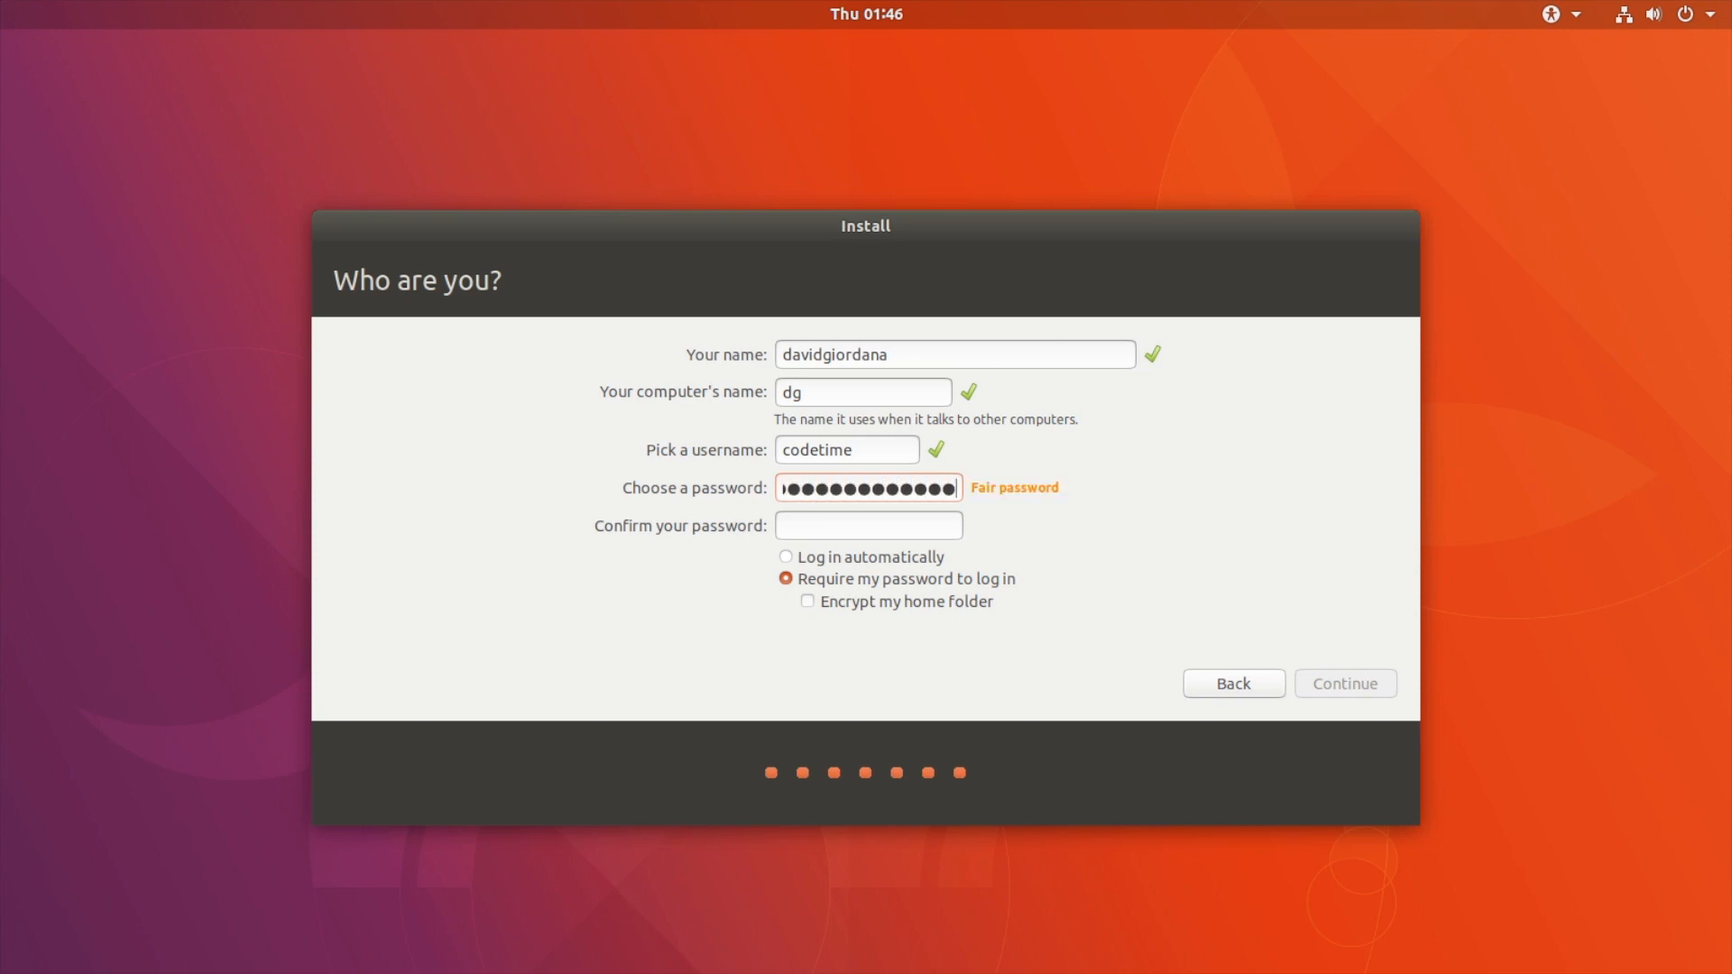
key(Tab)
text(••••••••••••••)
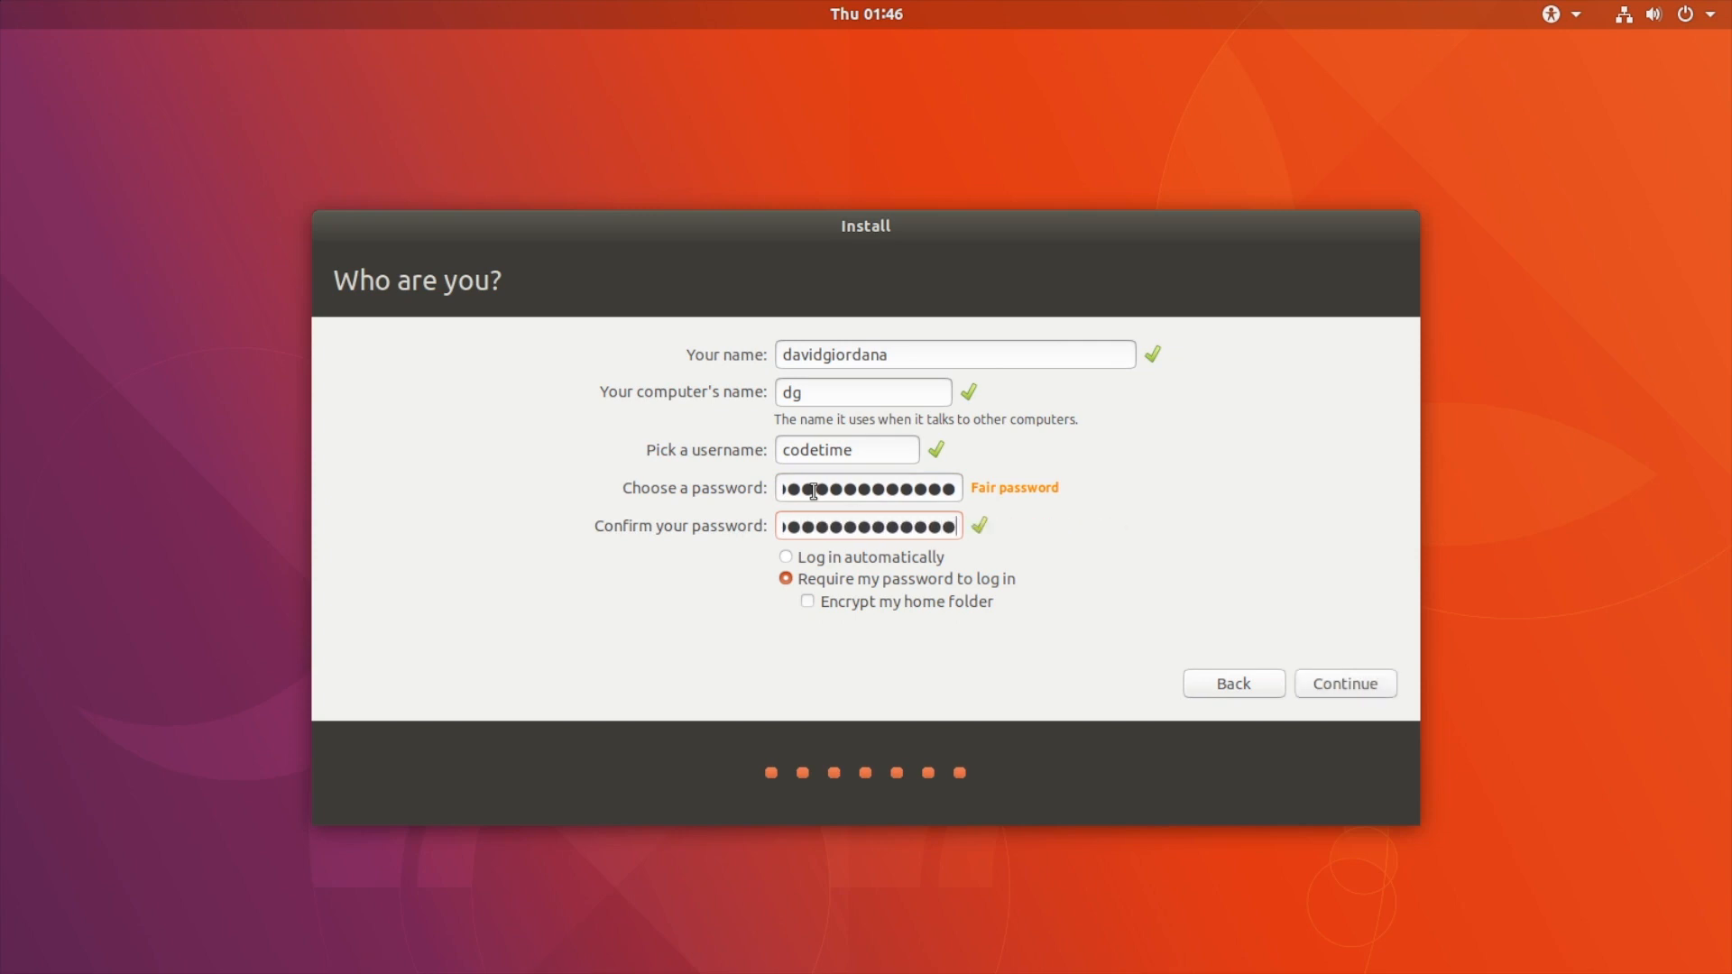
- Enable automatic login and carry the installation through to the restart into the installed Ubuntu system
click(890, 563)
click(1371, 687)
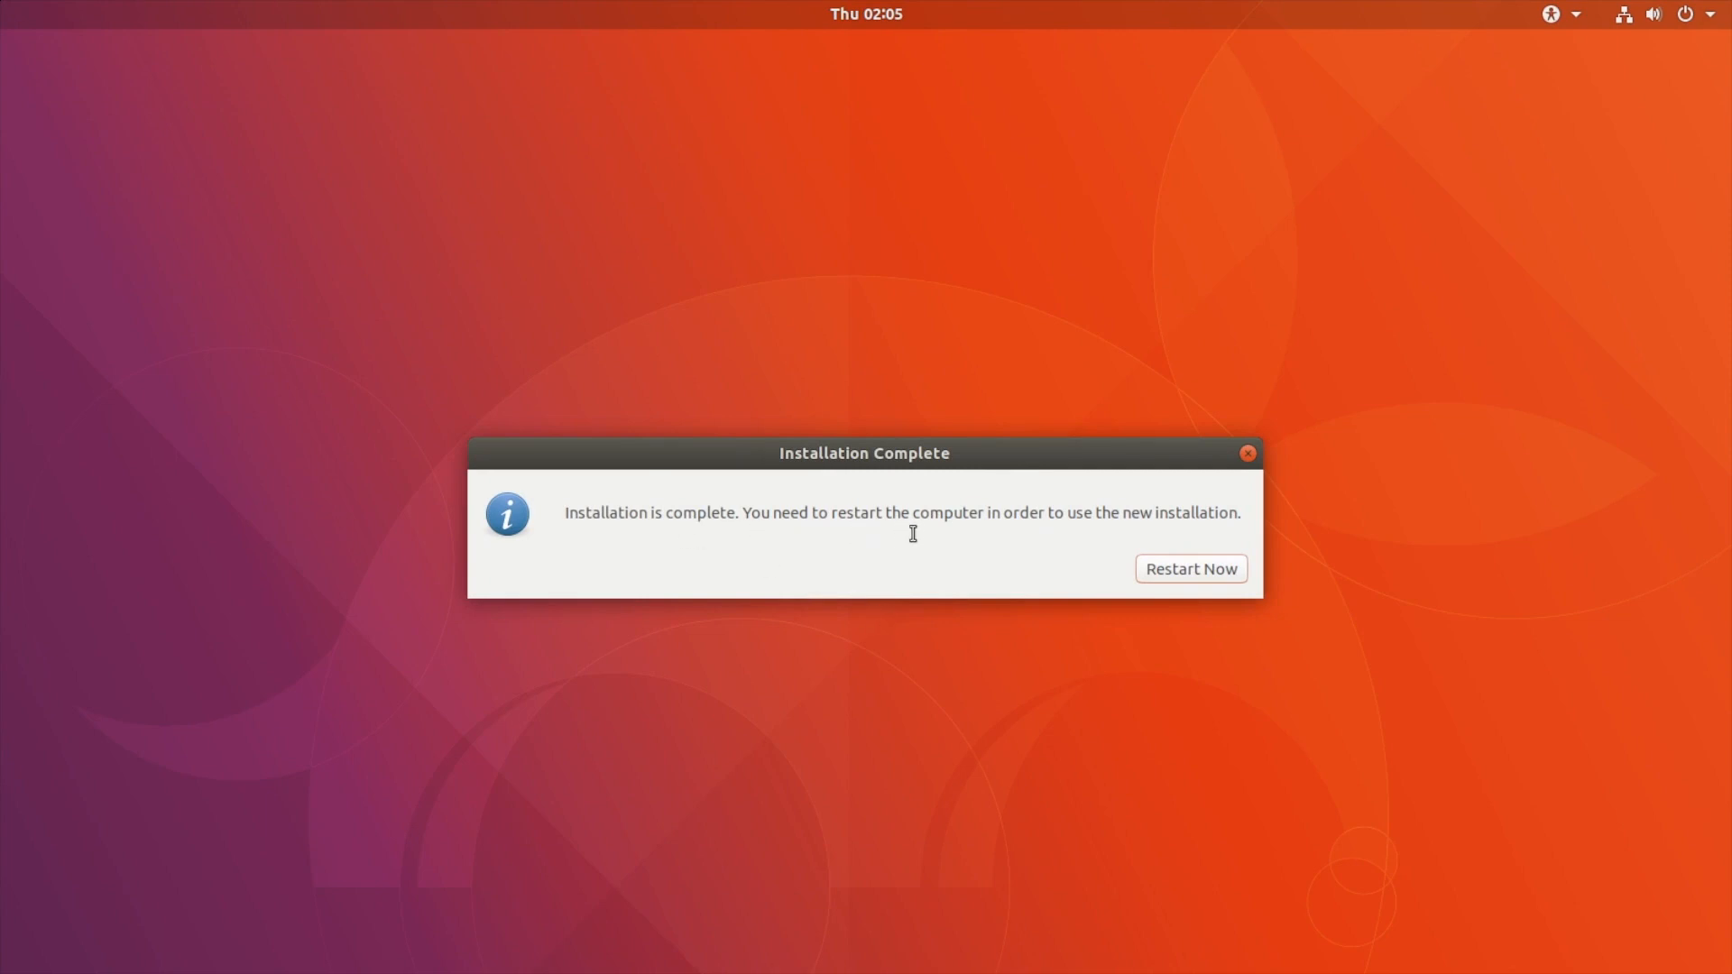
click(1176, 575)
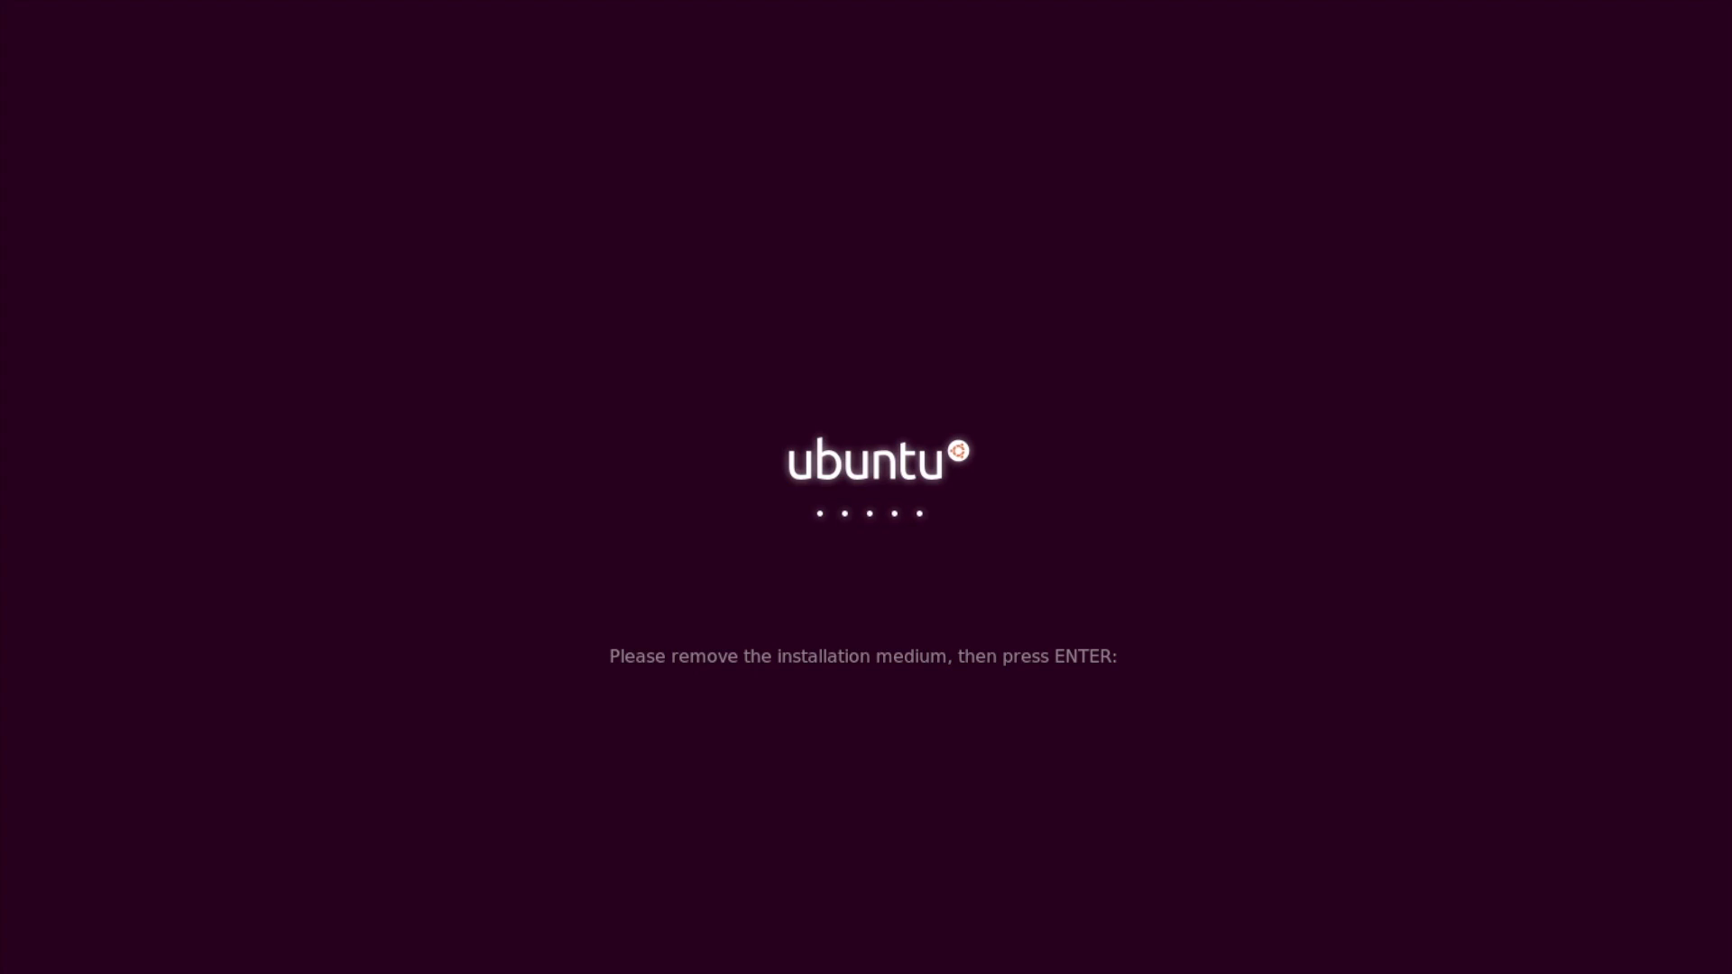
key(Return)
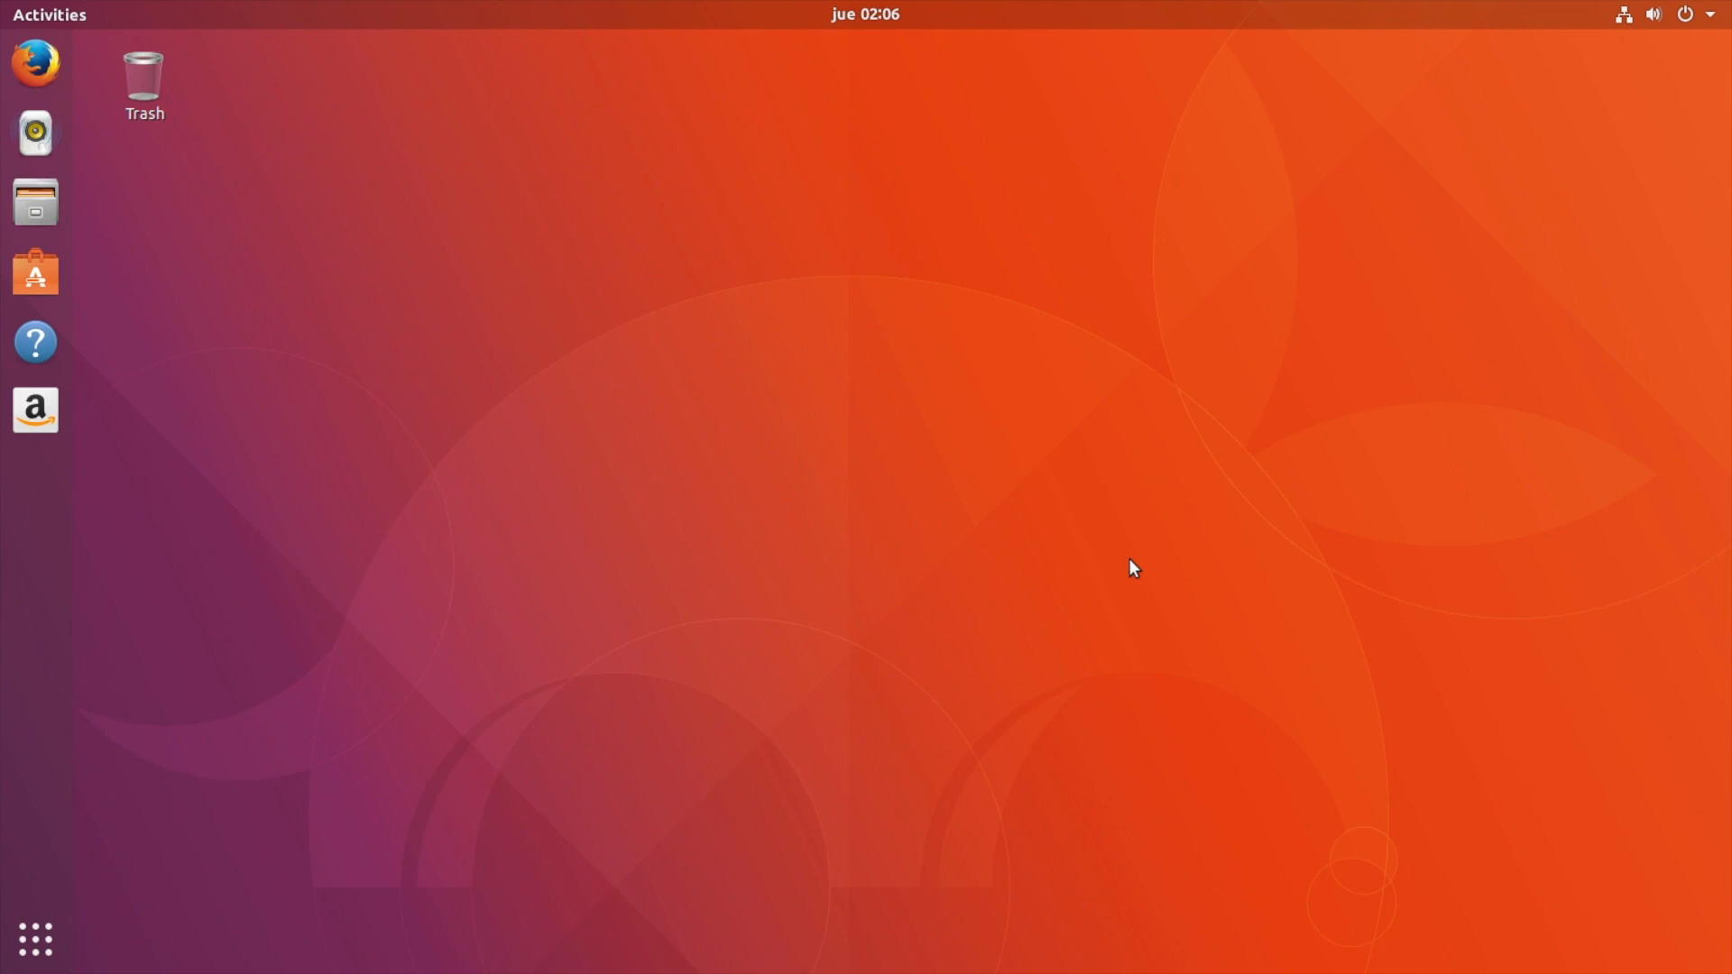
- Take the virtual machine out of full screen and look over its device options, including webcams and shared folders
key(super+f)
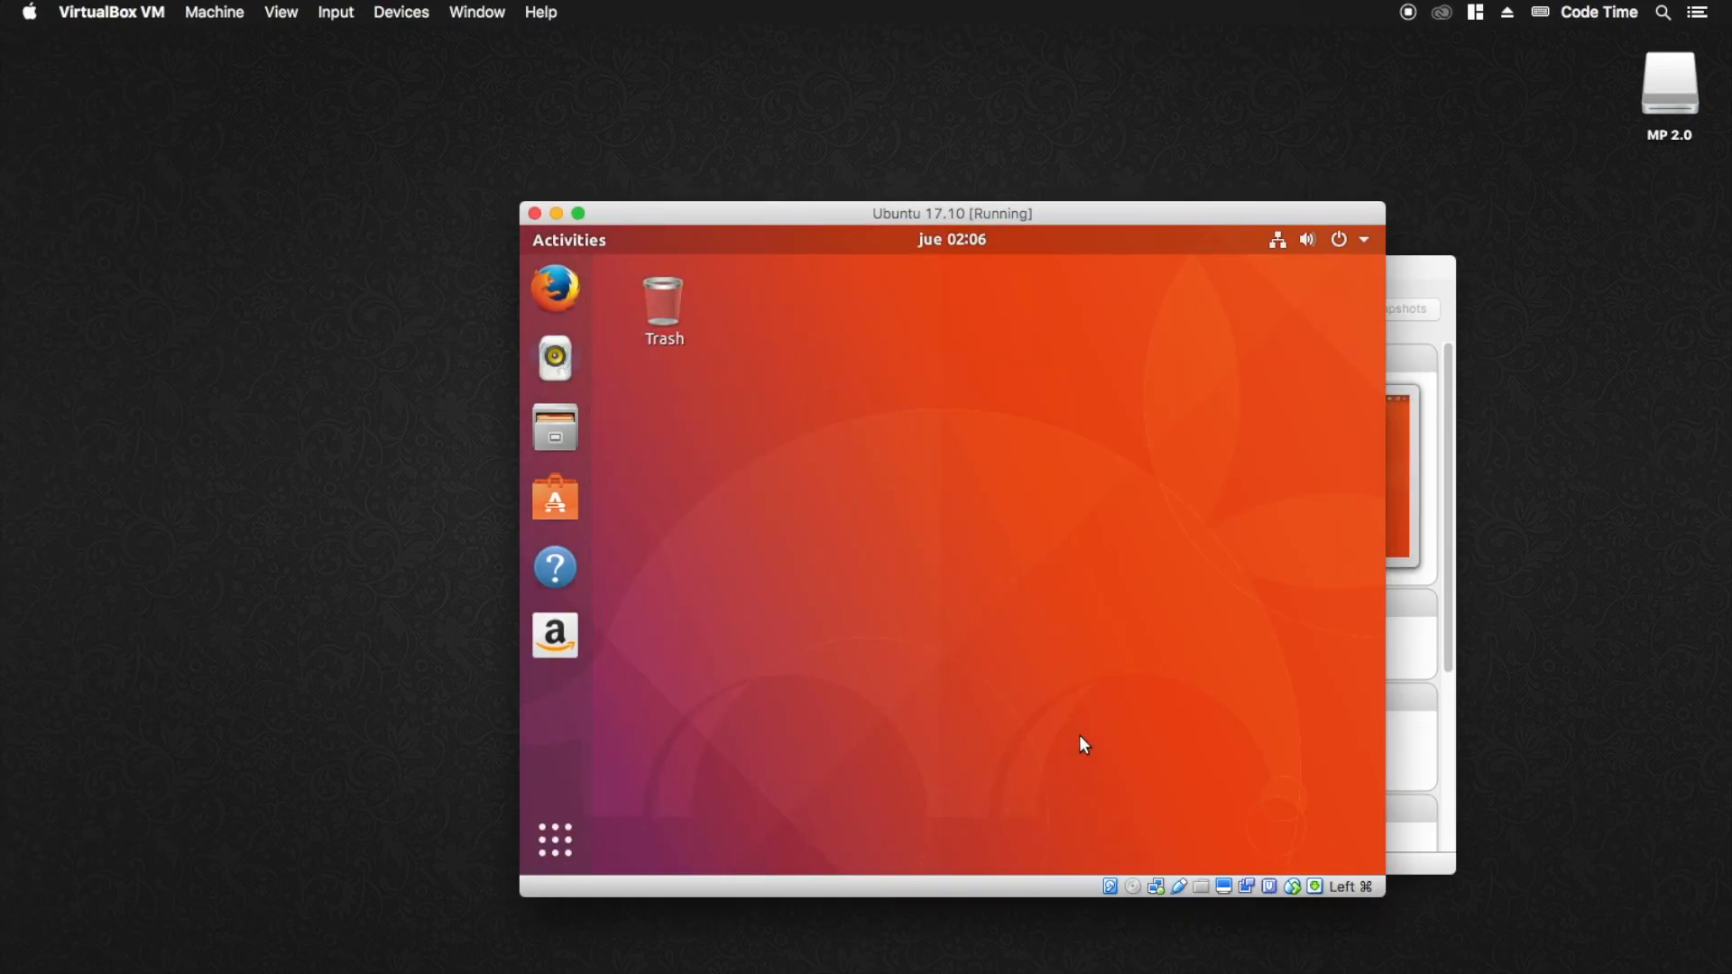
drag(845, 210, 788, 144)
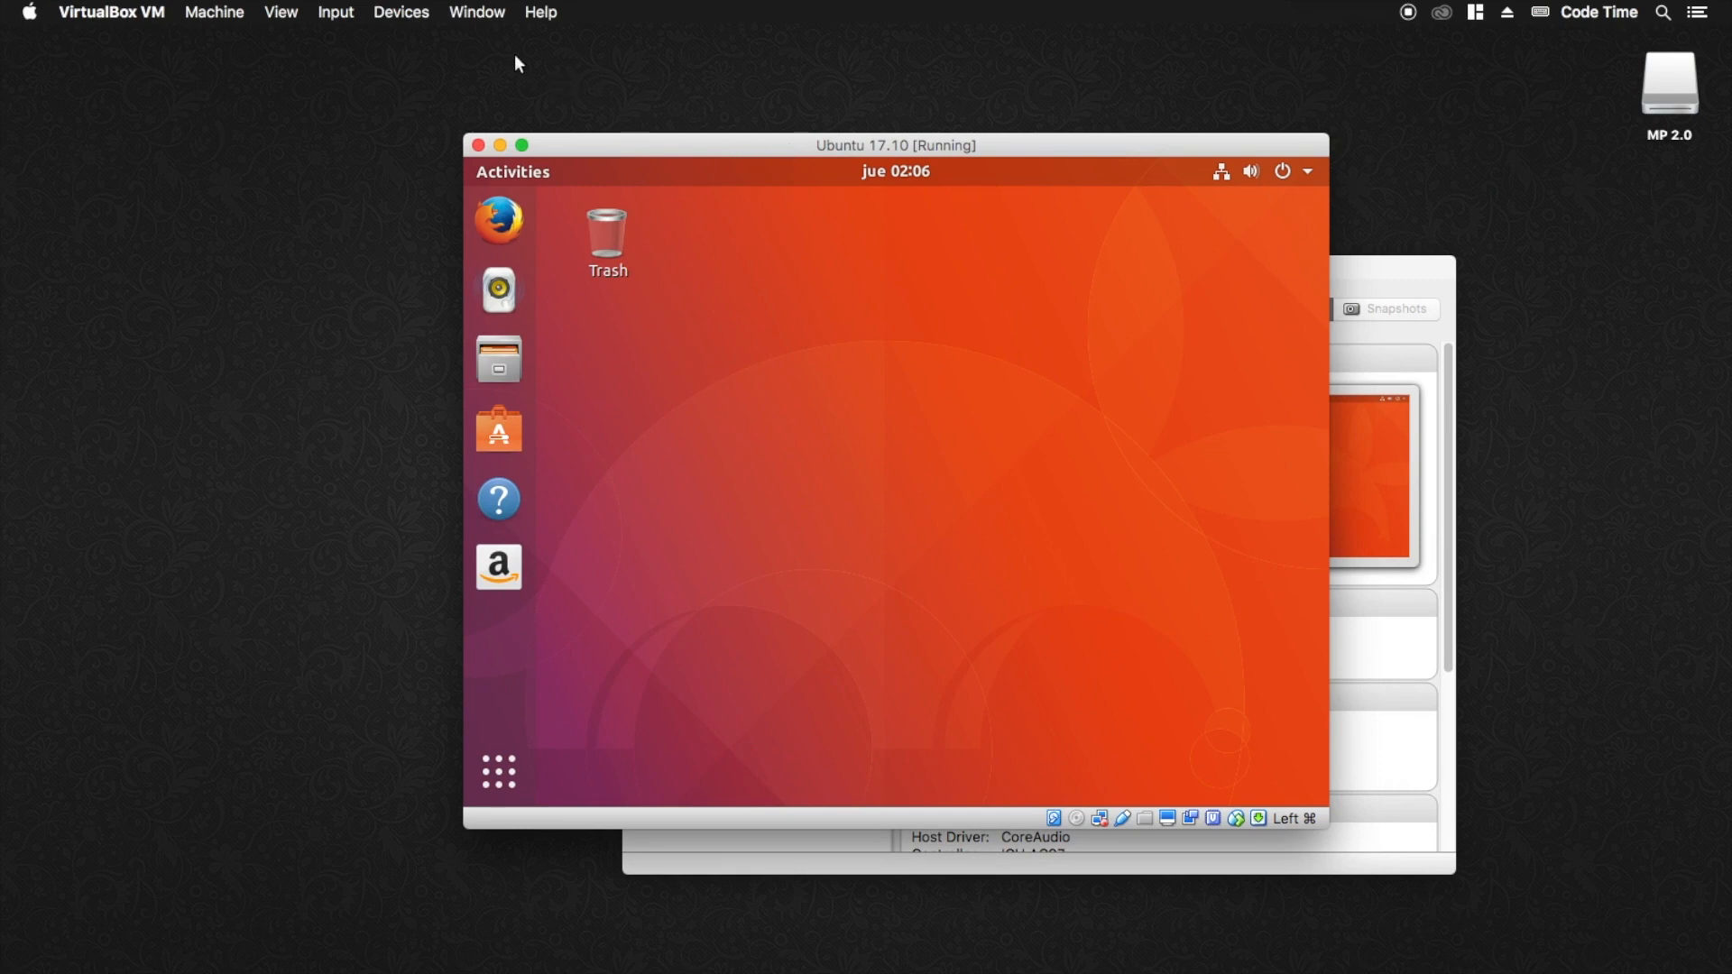
click(390, 14)
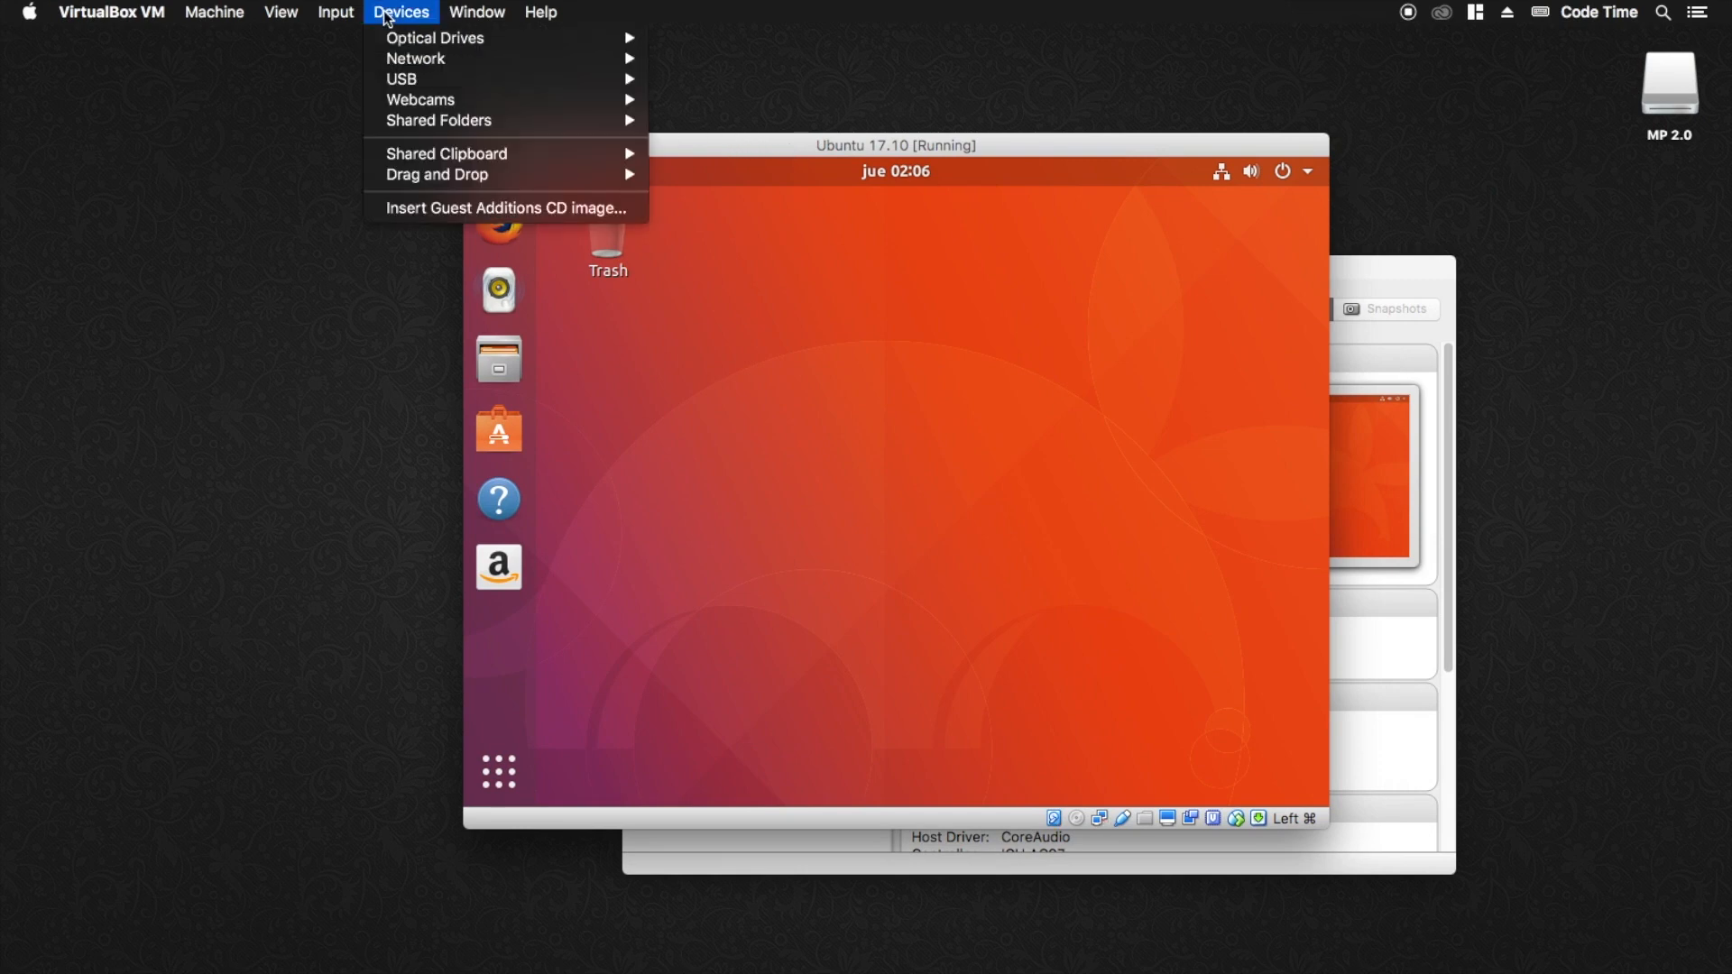
mouse_move(558, 160)
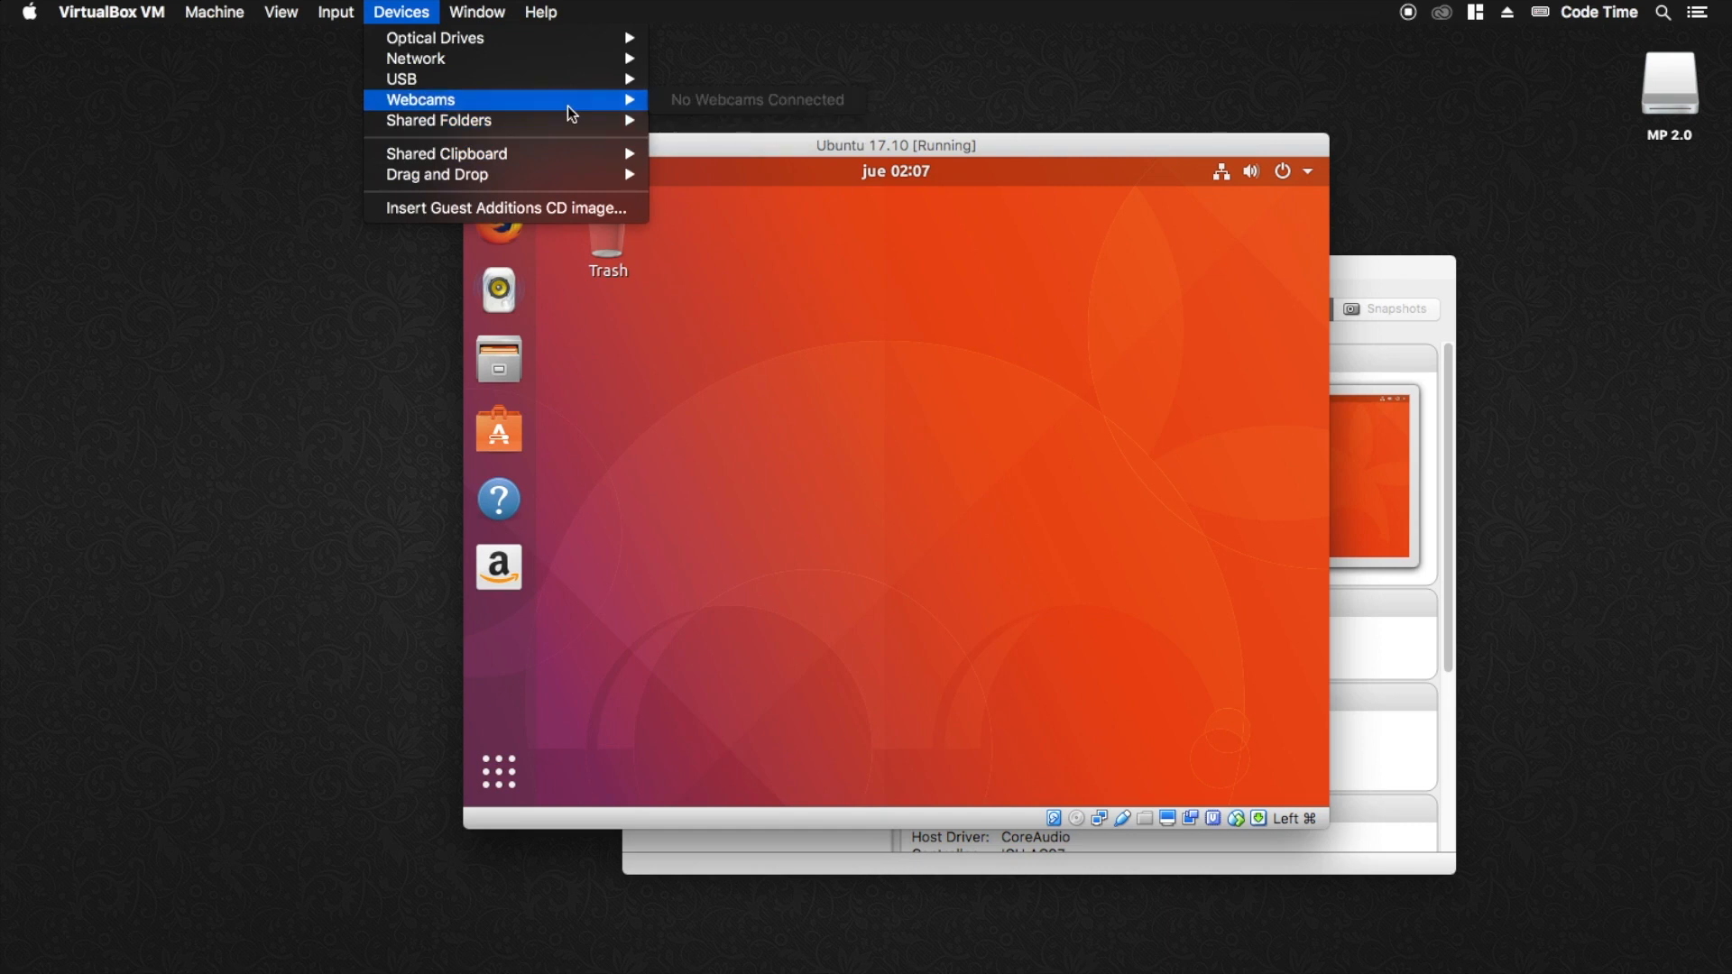
mouse_move(574, 128)
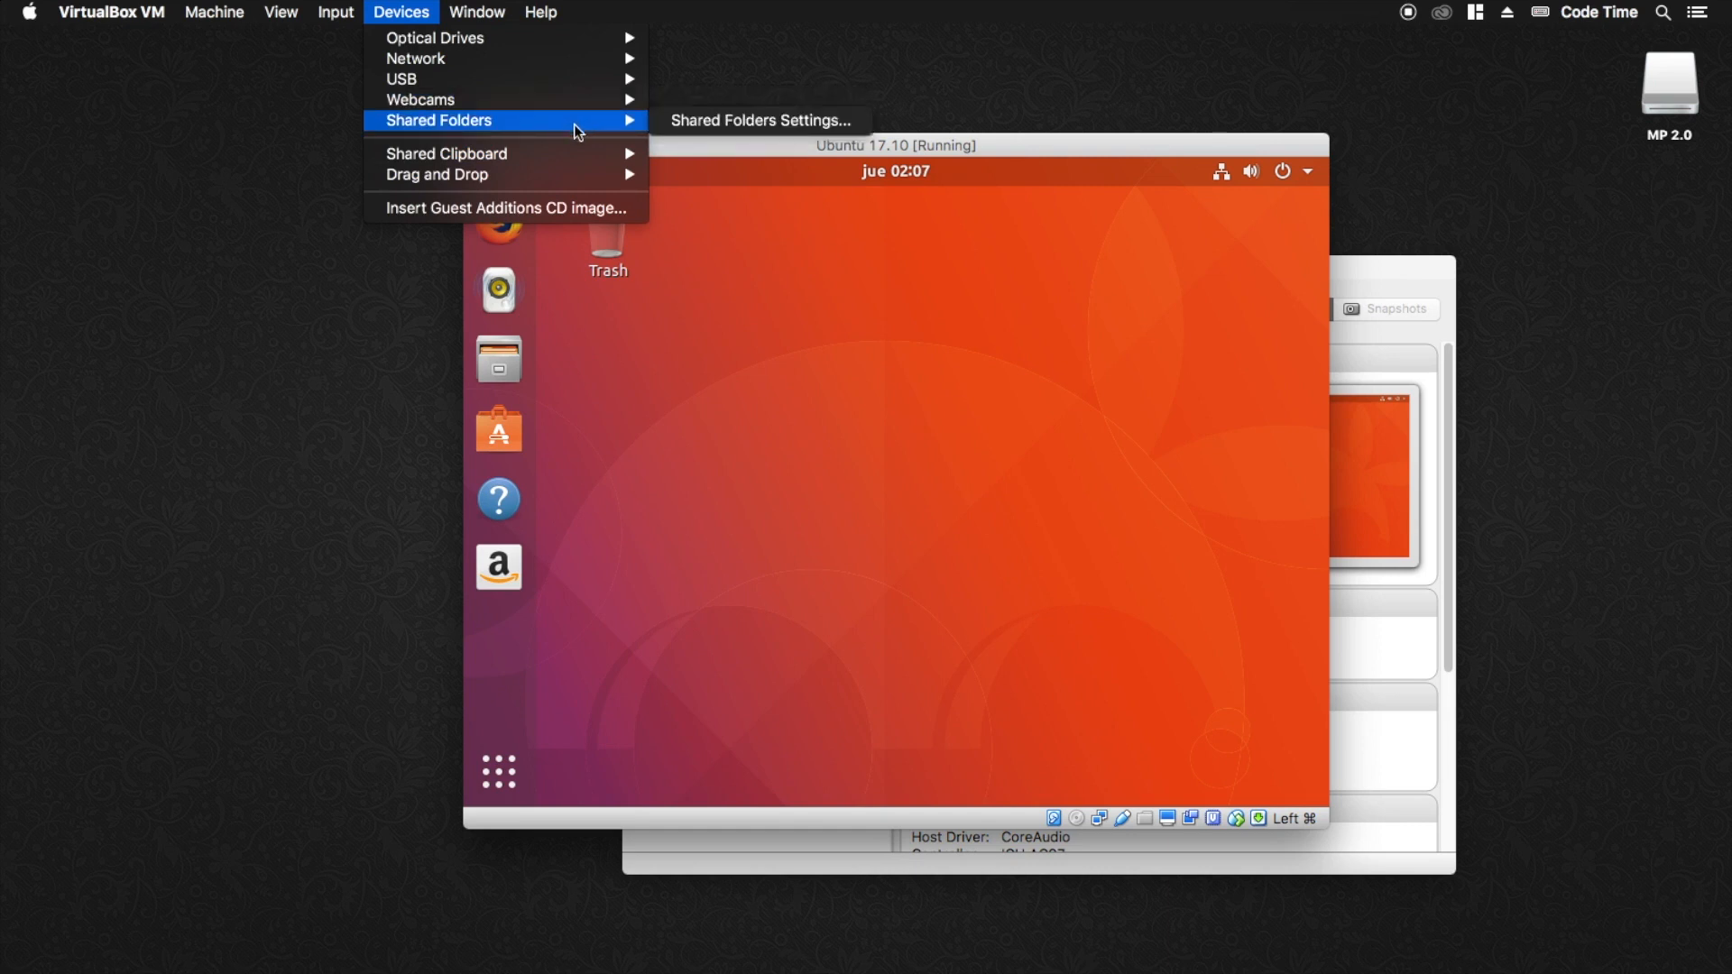
click(793, 265)
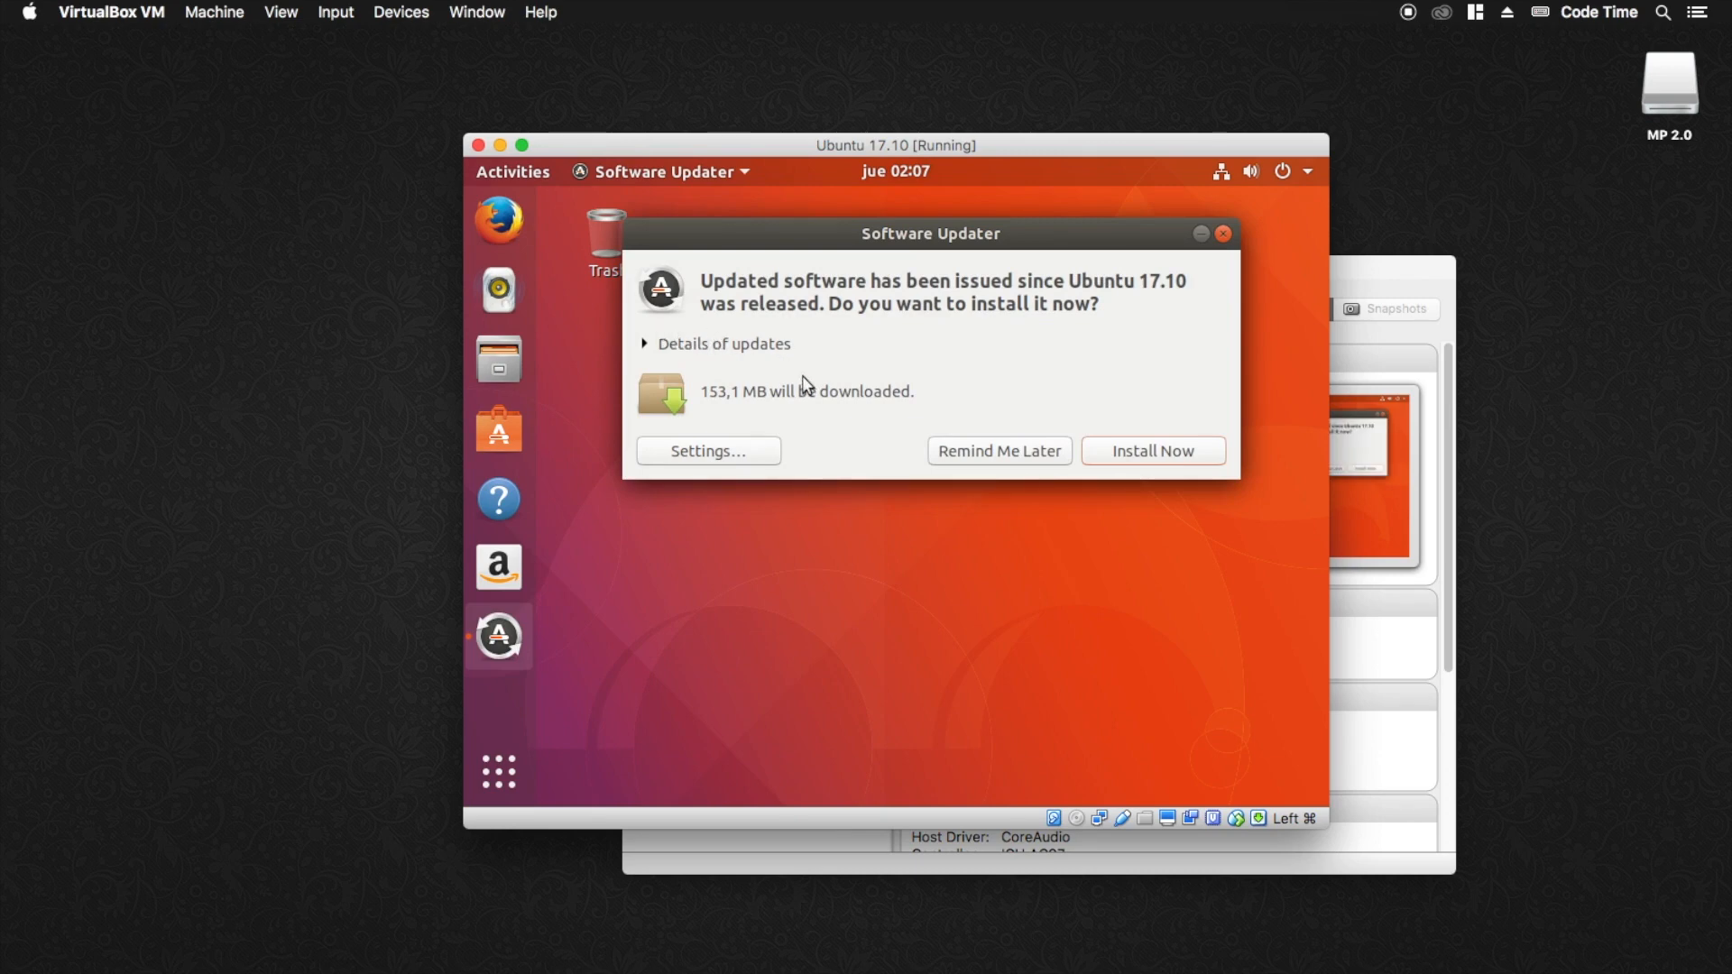
- Postpone the Ubuntu software update with Remind Me Later
click(976, 462)
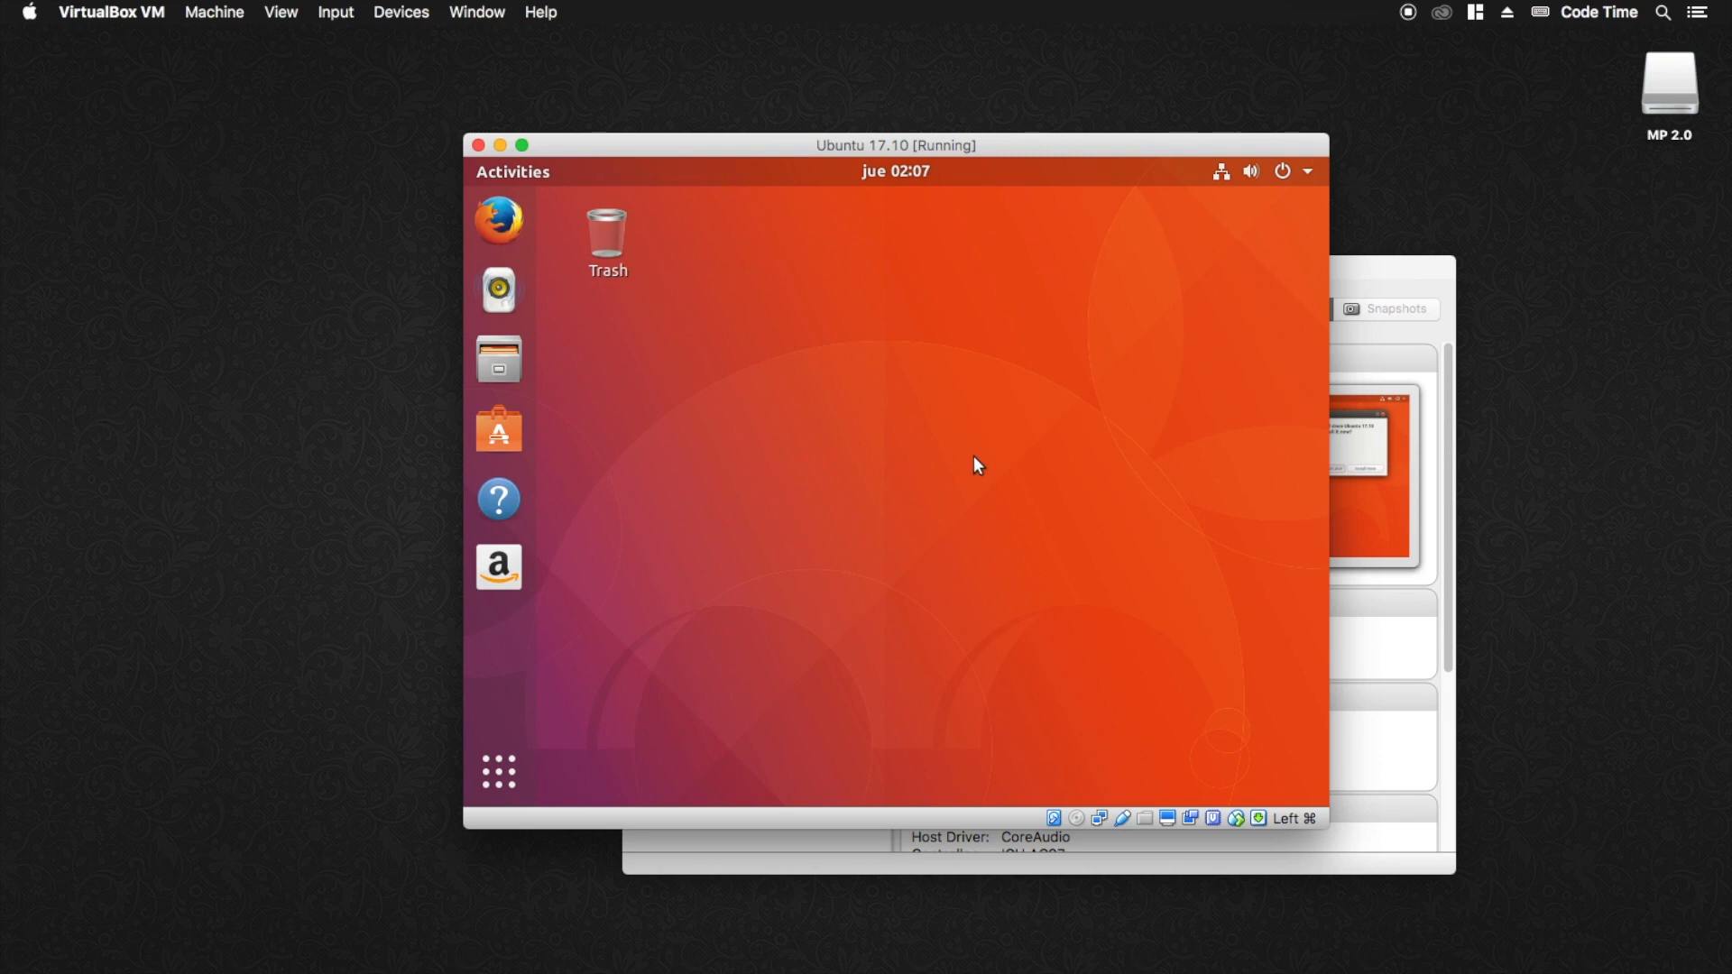